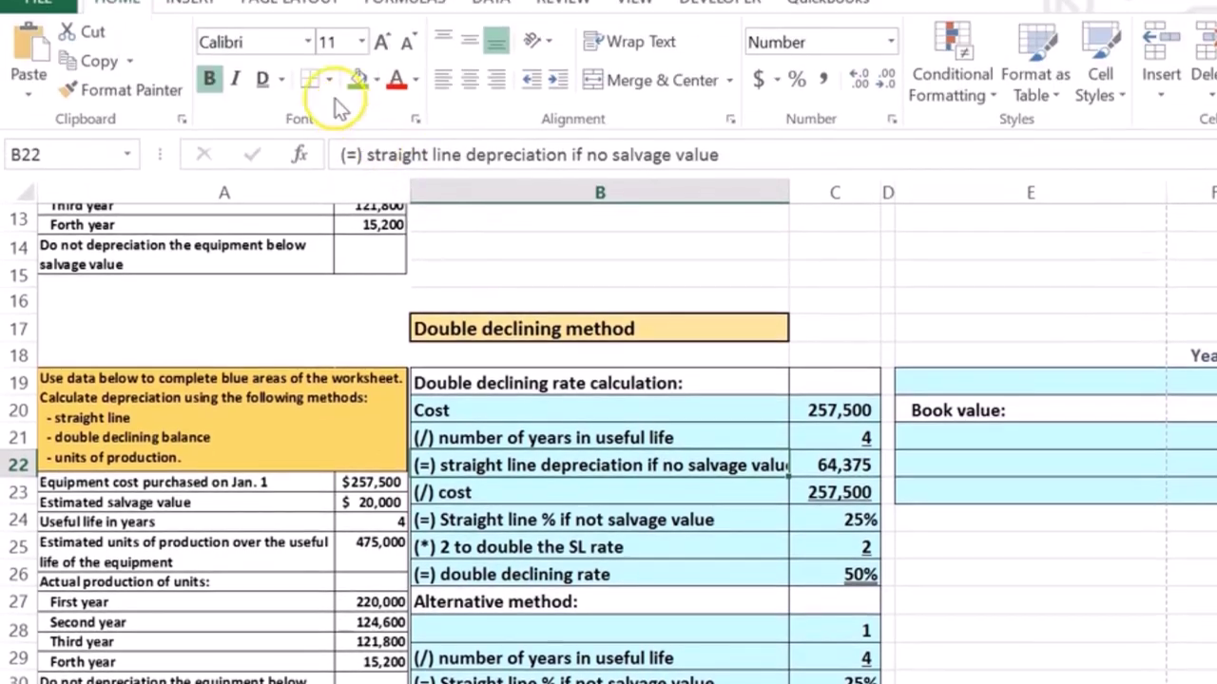
click(328, 0)
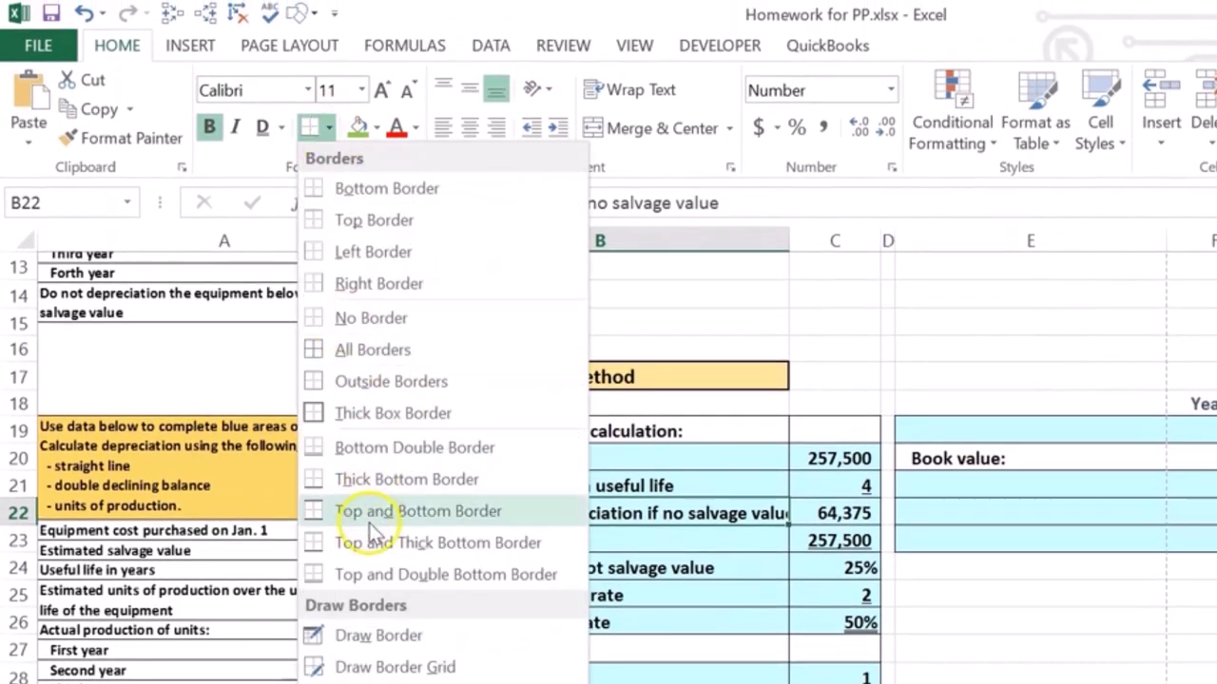
click(328, 129)
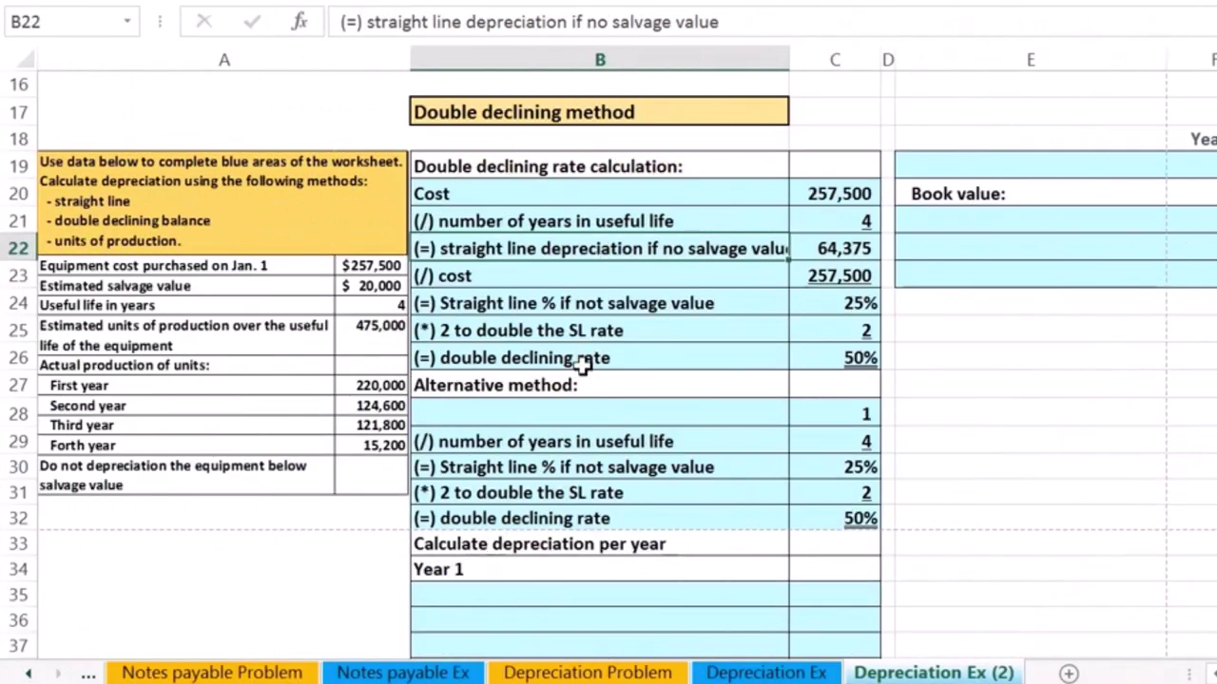
Add a "Cost" line under Year 1 in B35 and enter 257500 in C35.
click(829, 525)
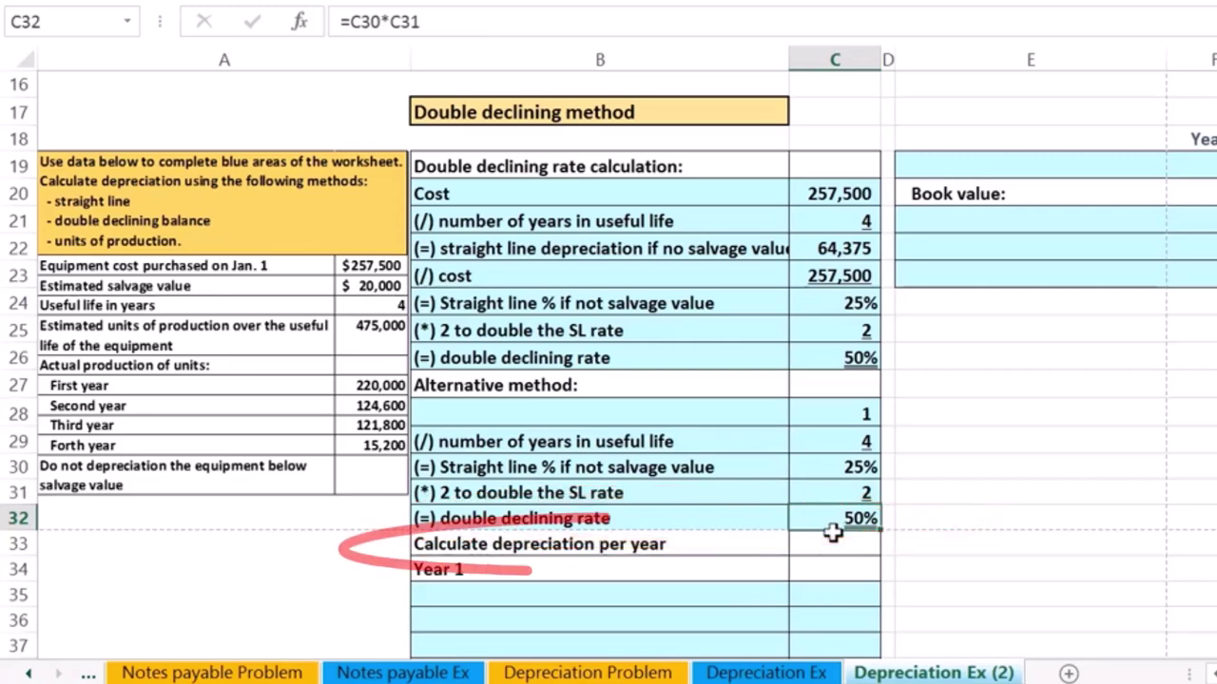
scroll(832, 534, down, 1)
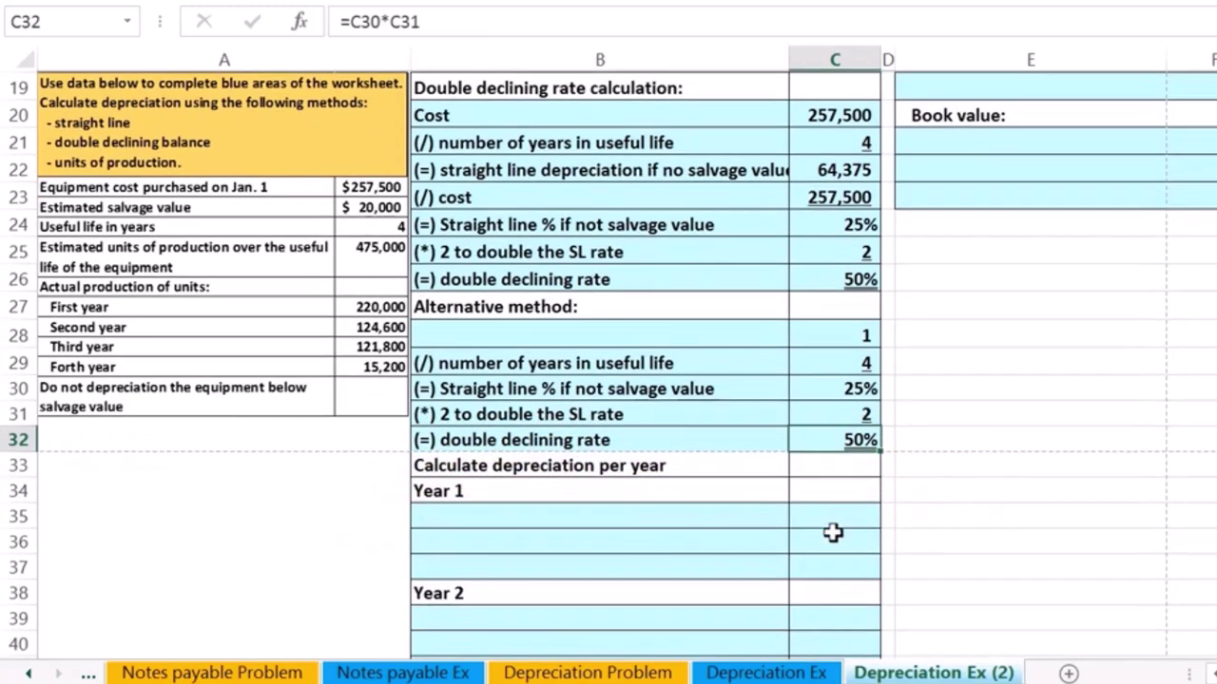
click(537, 523)
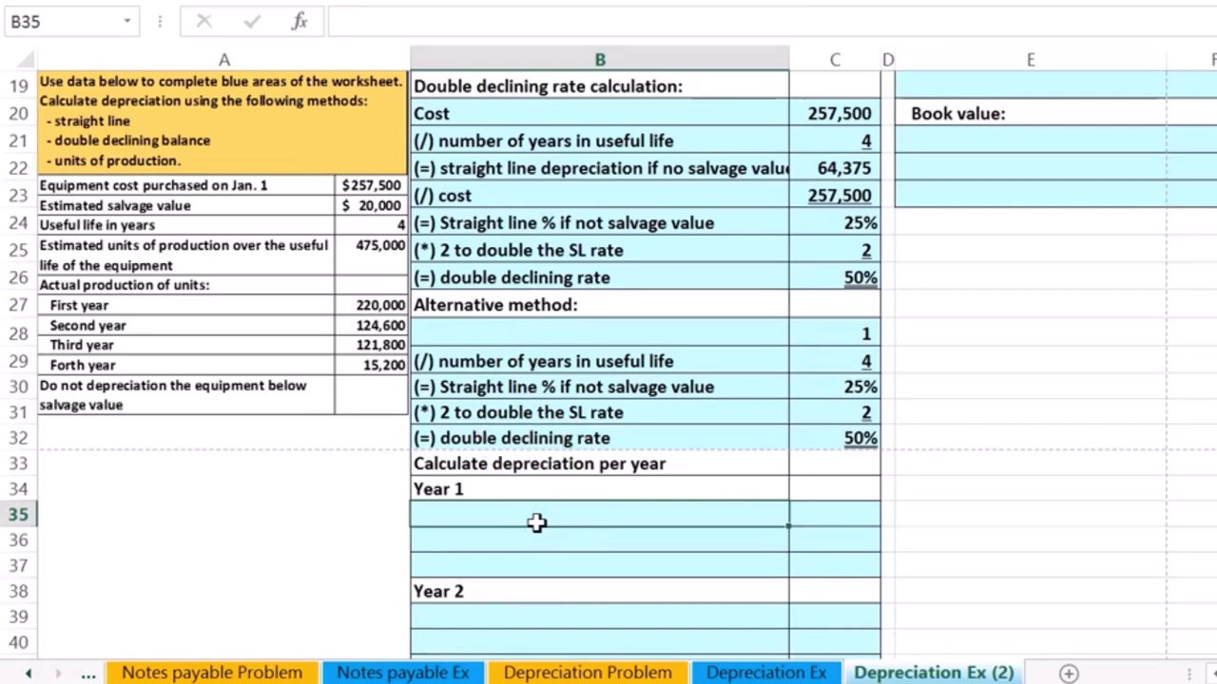
text(Cost)
key(Tab)
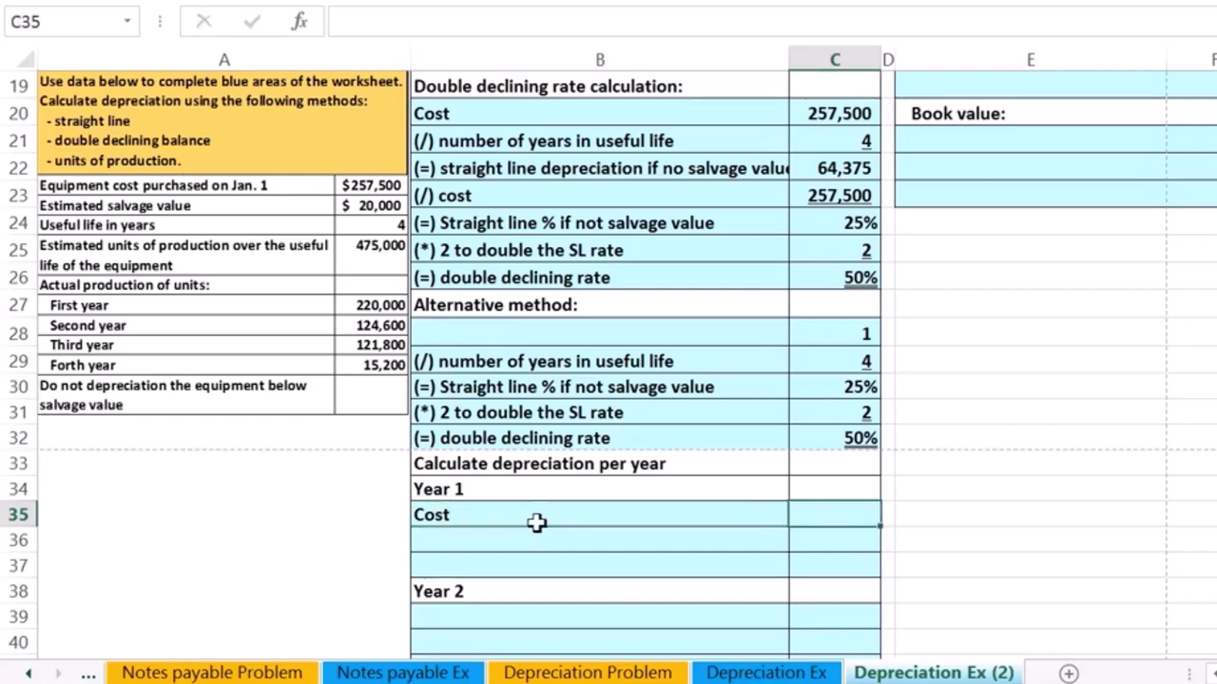
text(257,50)
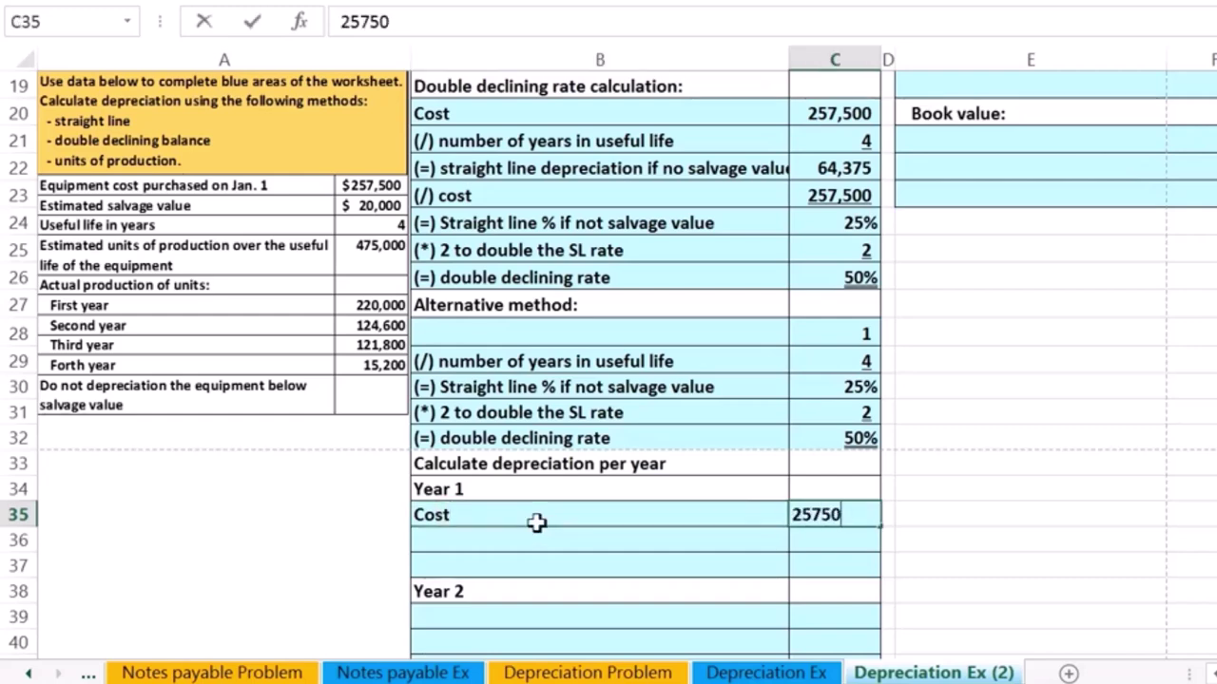
text(0)
key(Return)
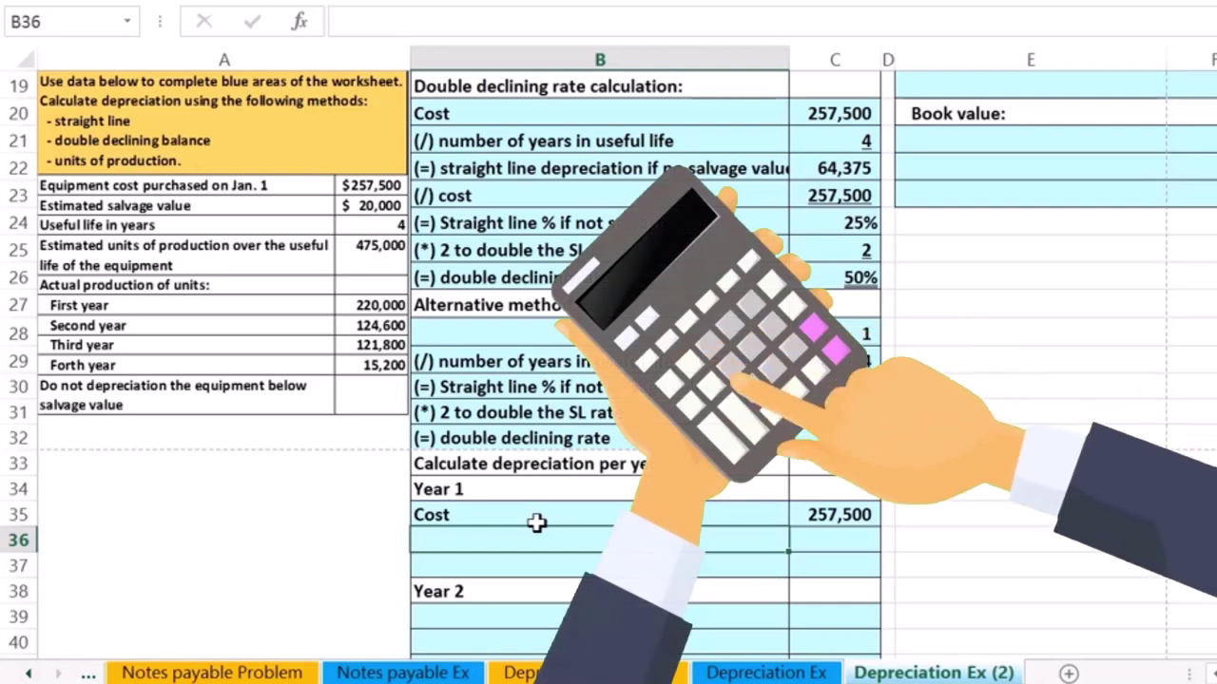
Label B36 "(*) double declining rate" and link C36 to the alternative method's rate in C32.
text((*) double declining rate)
key(Tab)
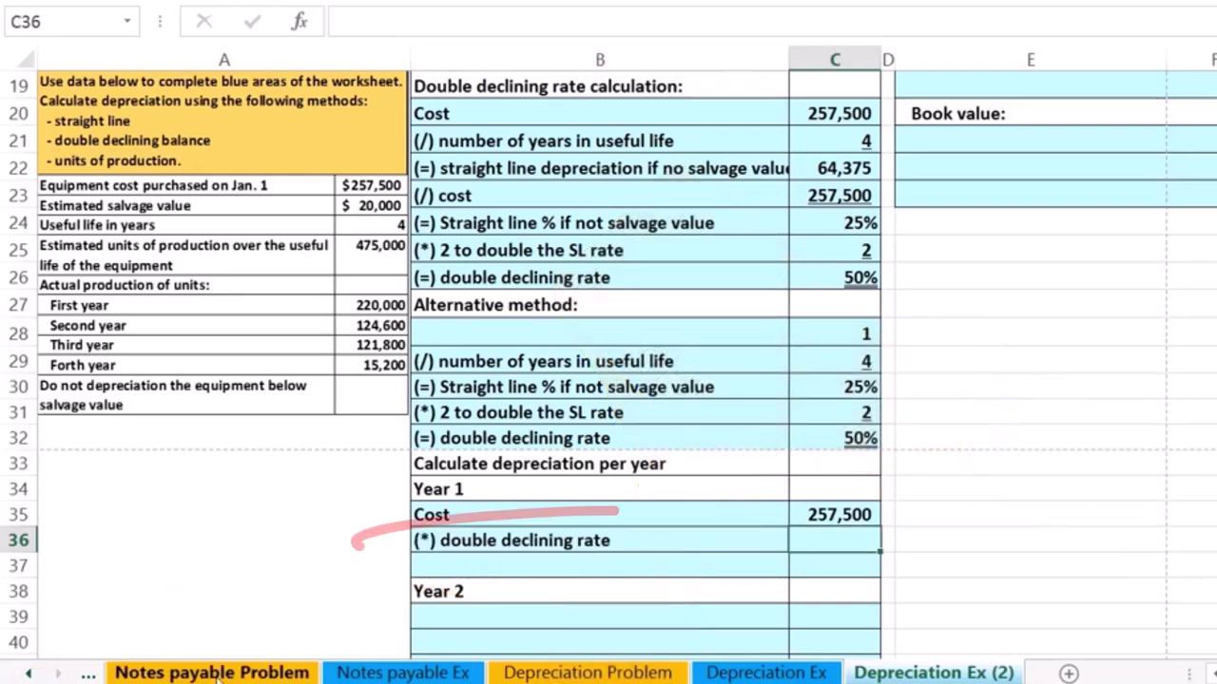
text(=)
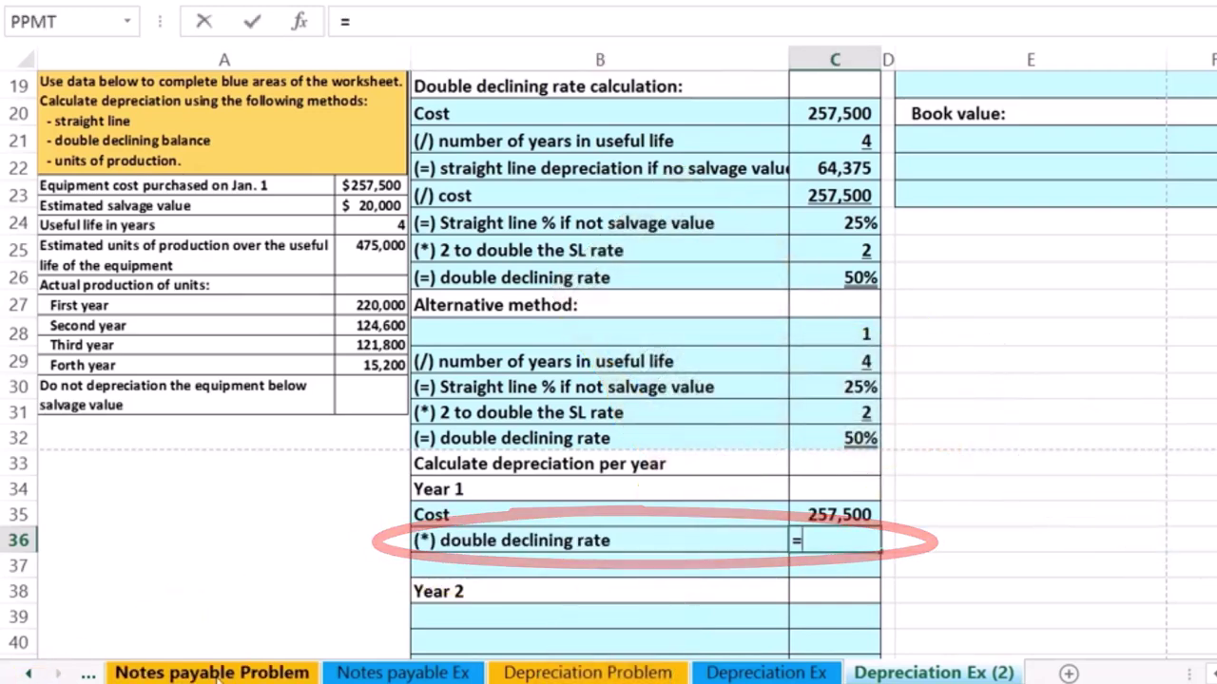
click(800, 440)
key(Return)
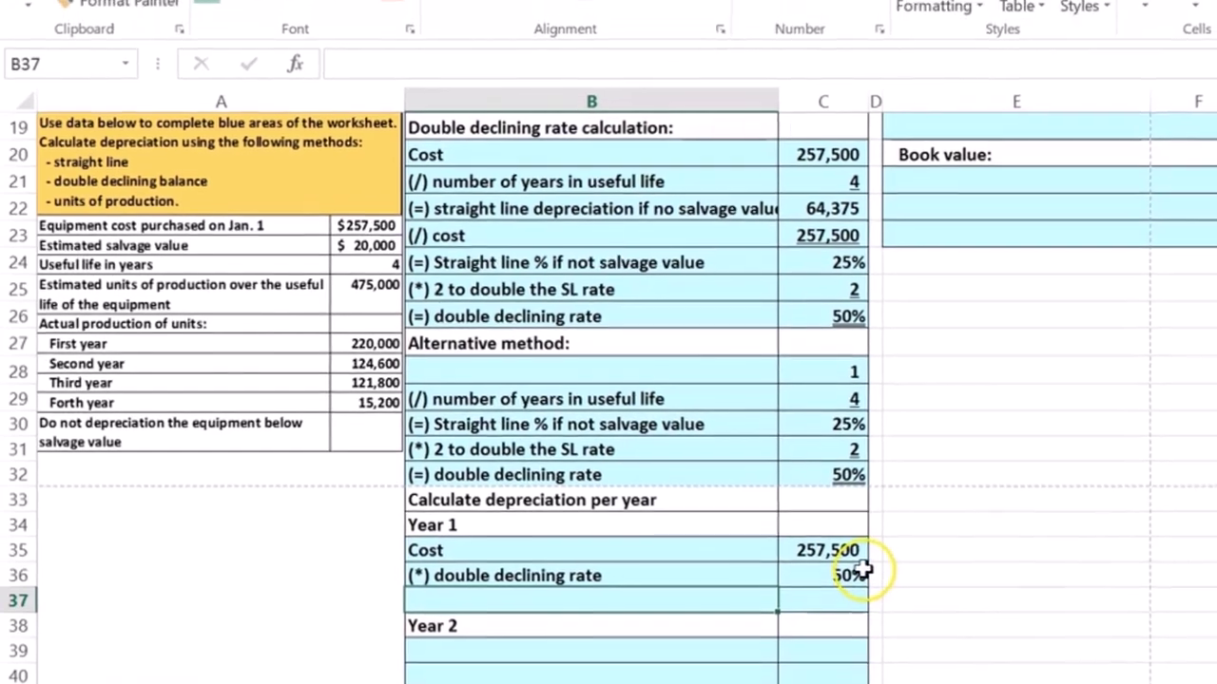
click(836, 540)
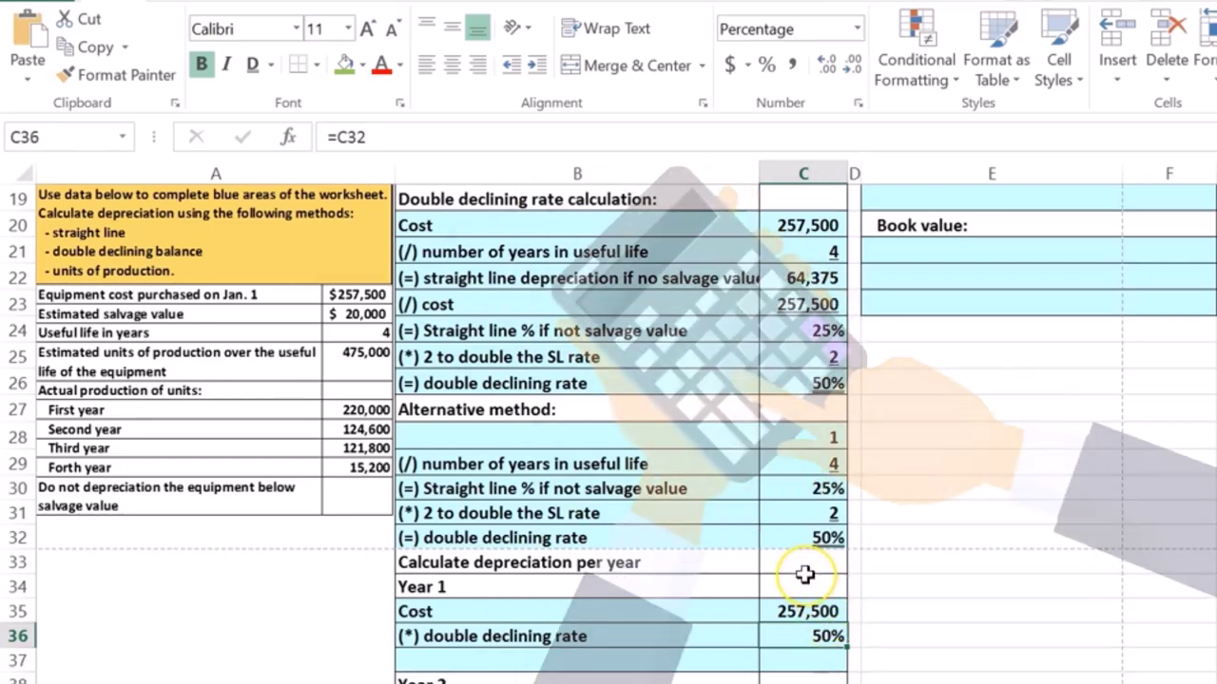
click(796, 529)
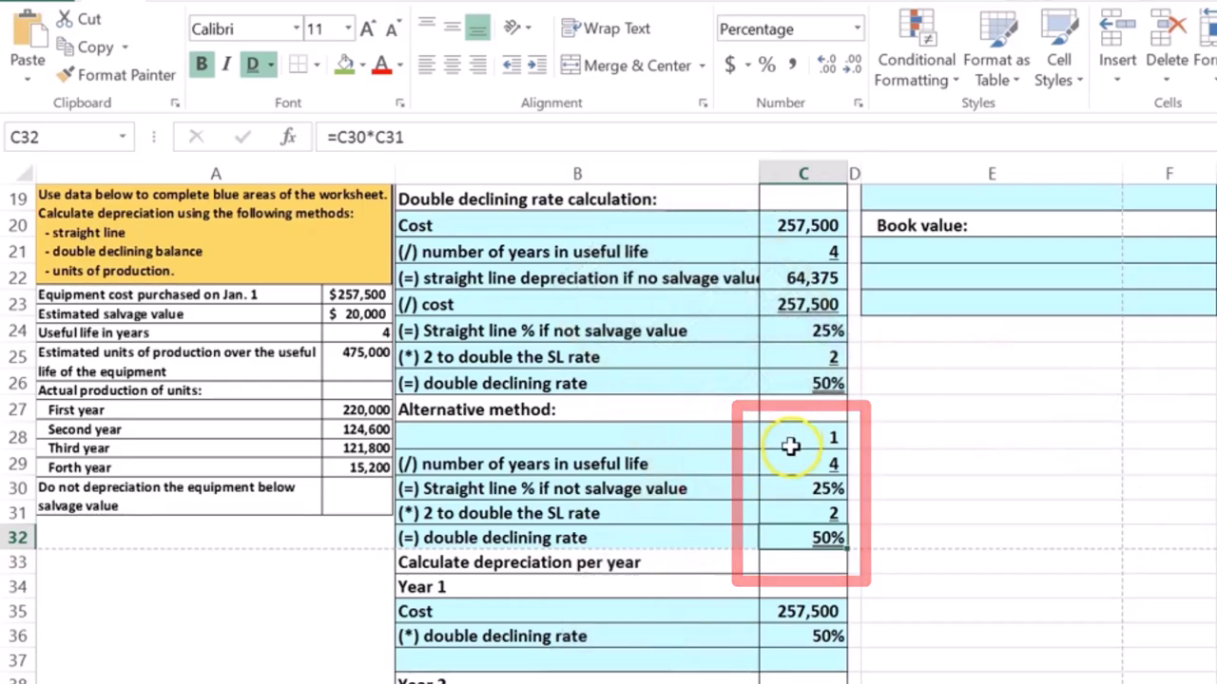
click(801, 538)
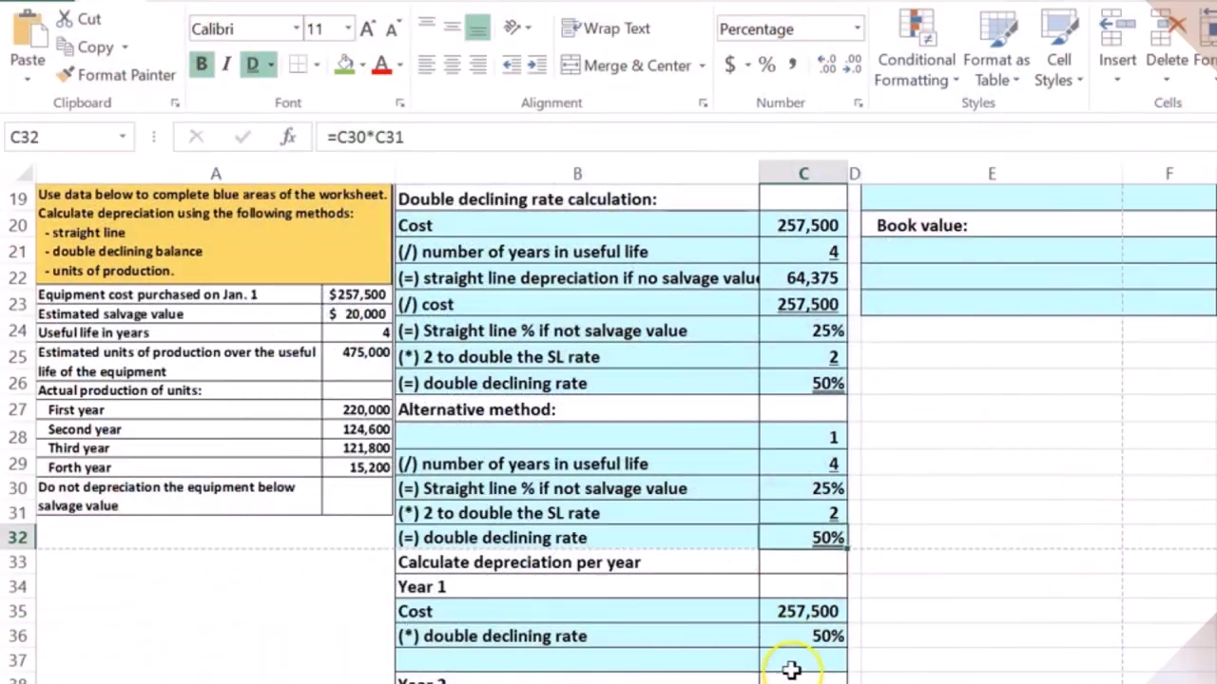
Label B37 "(=) depreciatin for year 1" and calculate it in C37 with =C35*C36.
click(788, 659)
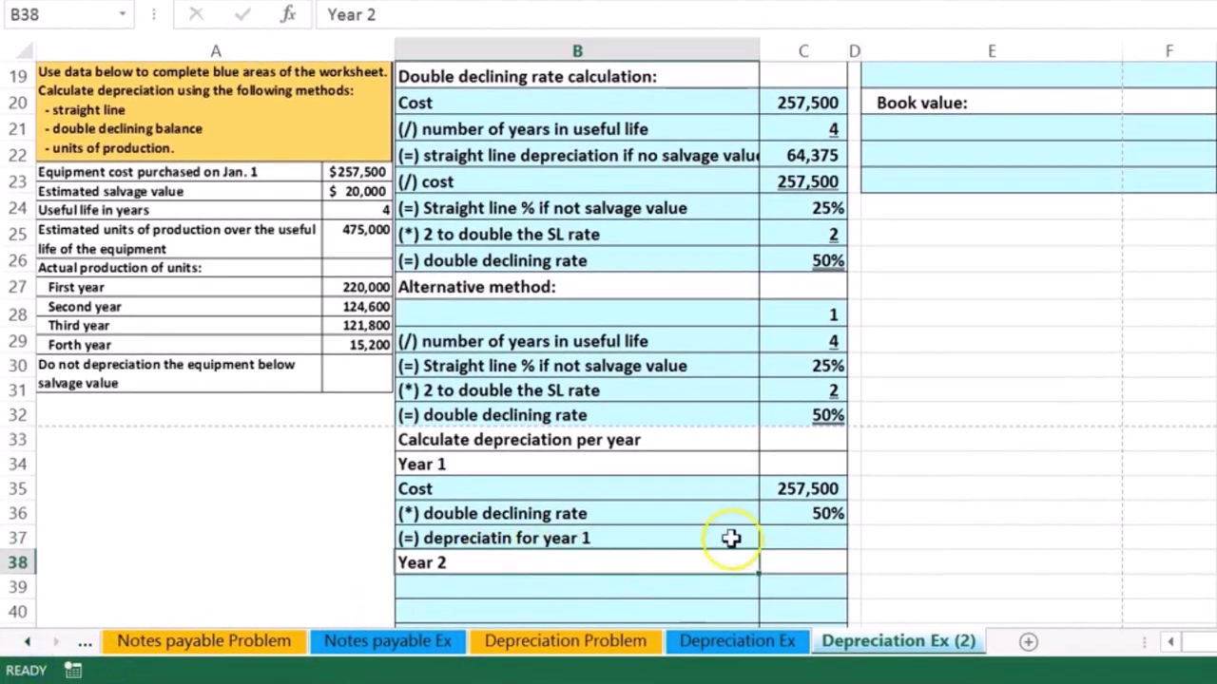
click(823, 538)
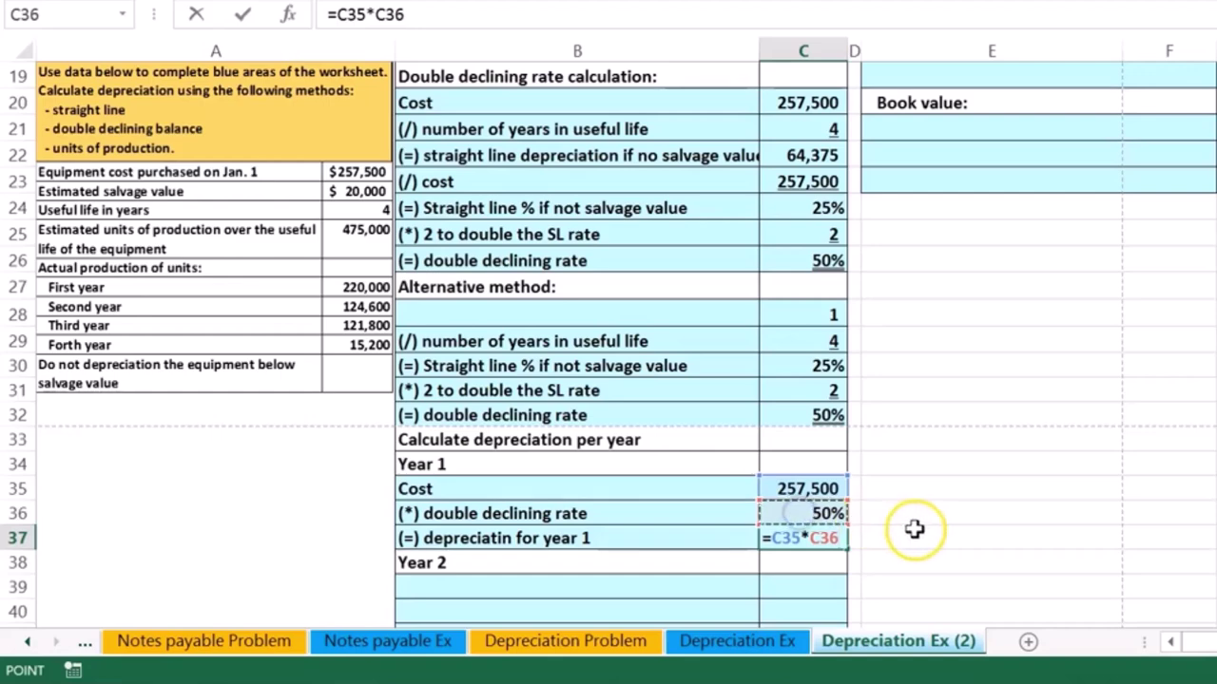
key(Return)
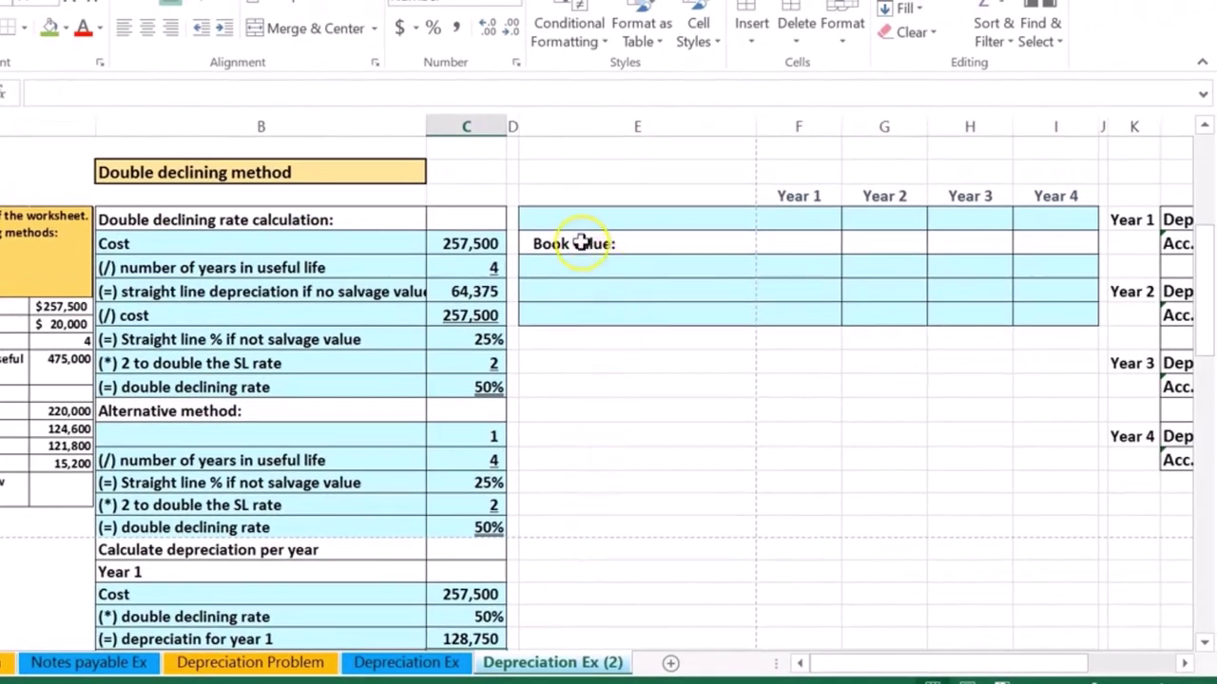
Copy the straight-line table's row labels into the double declining table from E19 down, and link its Year 1 depreciation in F19 to C37.
click(570, 222)
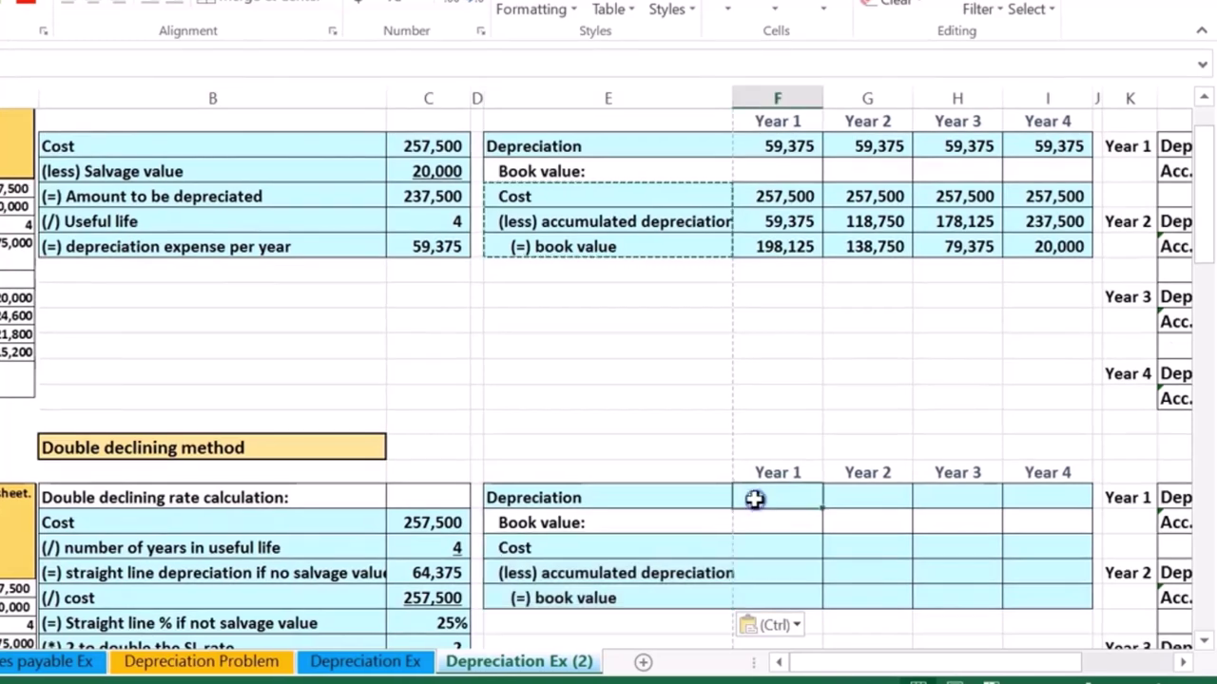
text(=)
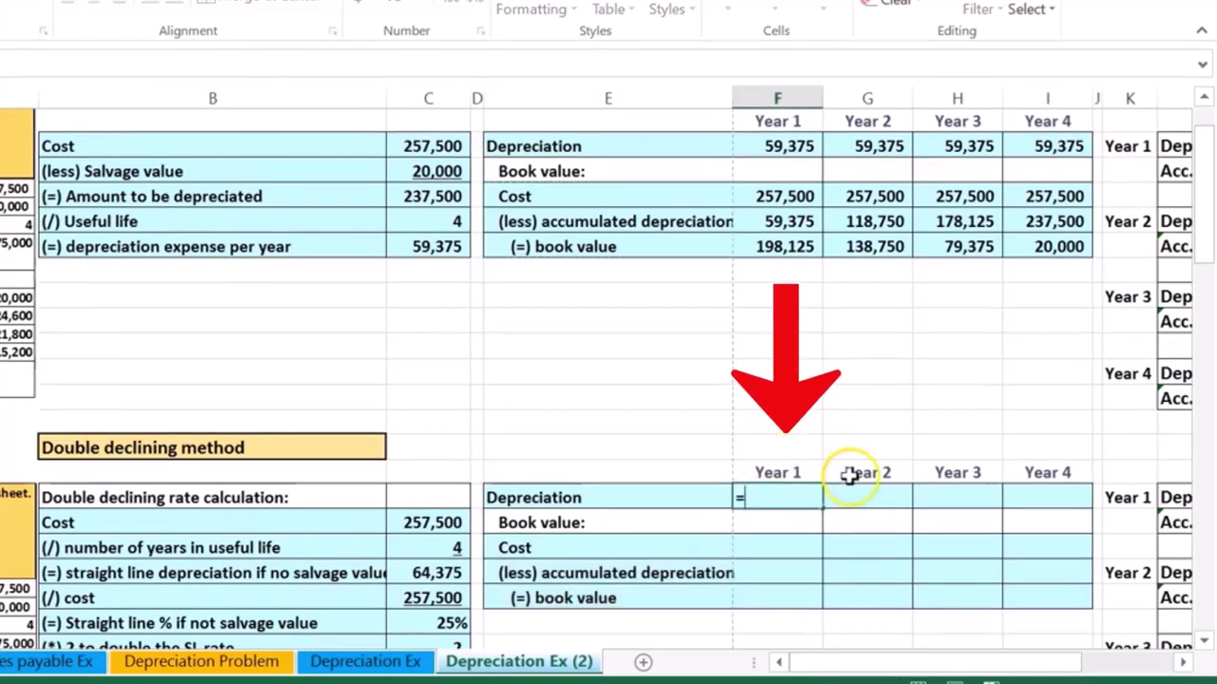
scroll(652, 478, down, 5)
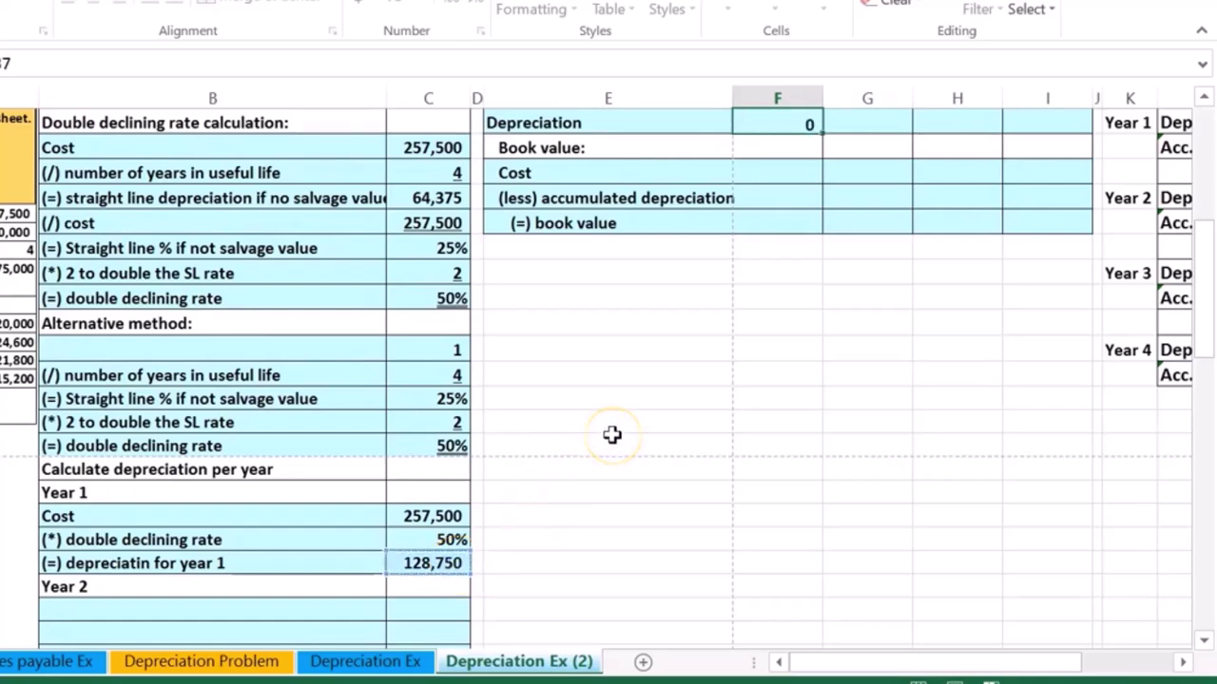
key(Return)
Link the Year 1 Cost cell F21 of the double declining table to the cost in C20.
scroll(611, 434, up, 3)
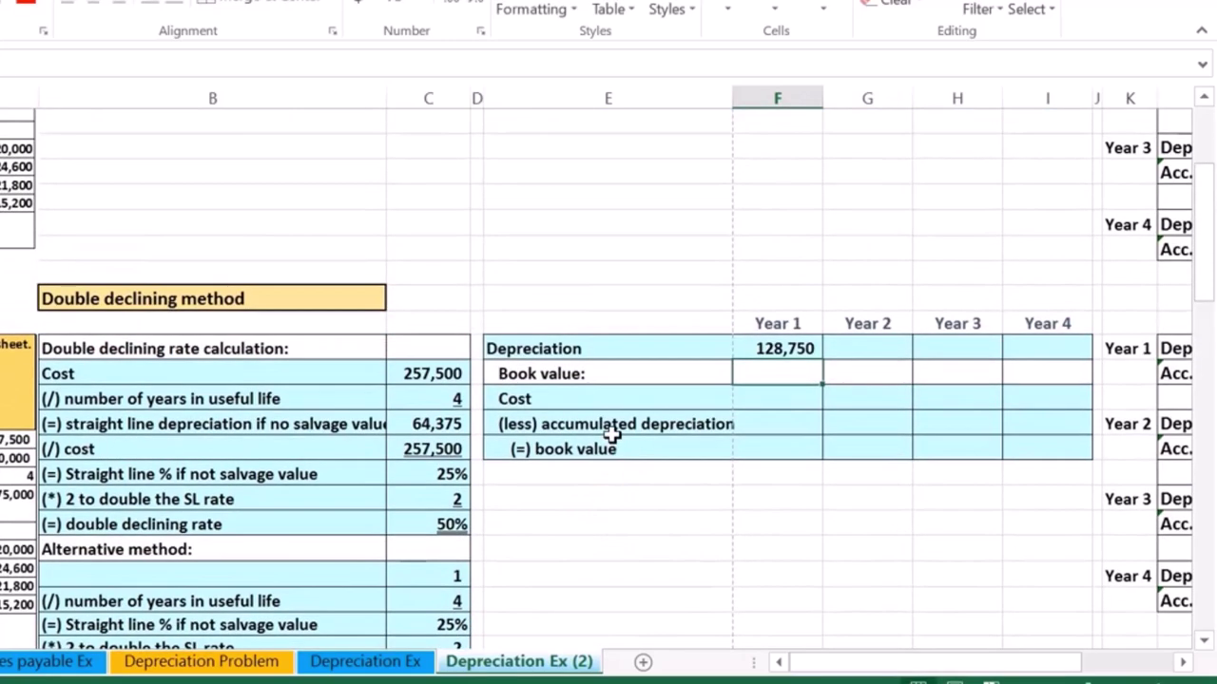
scroll(622, 447, up, 3)
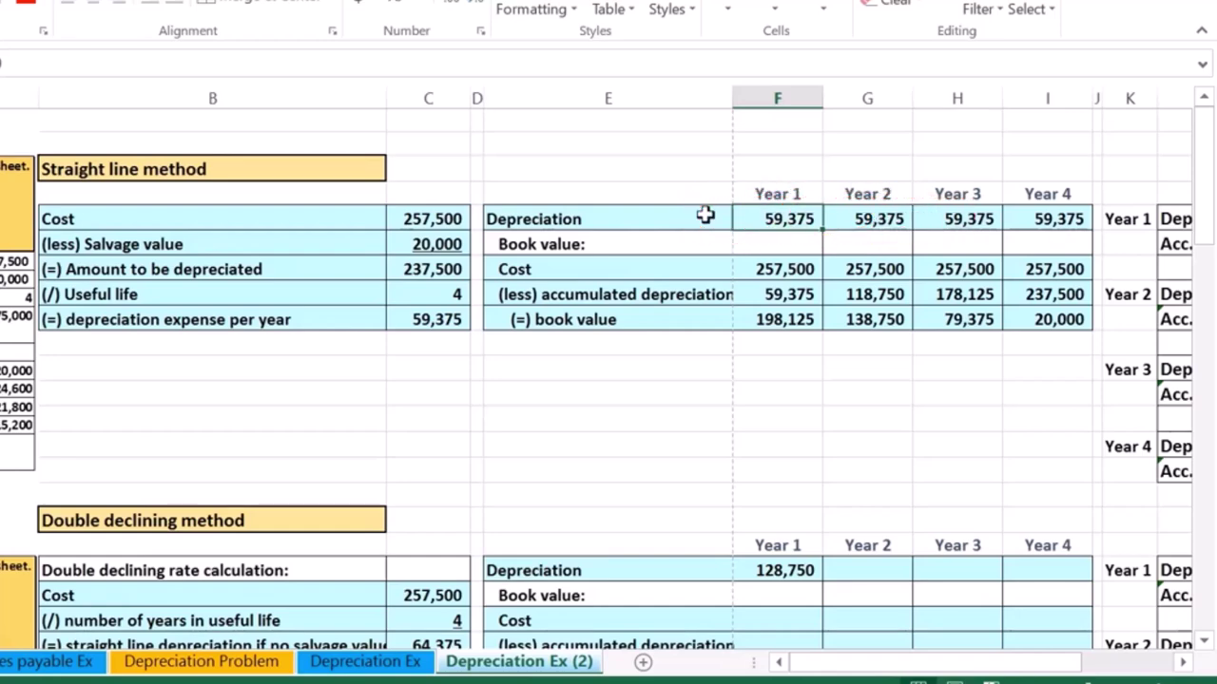
scroll(704, 216, down, 3)
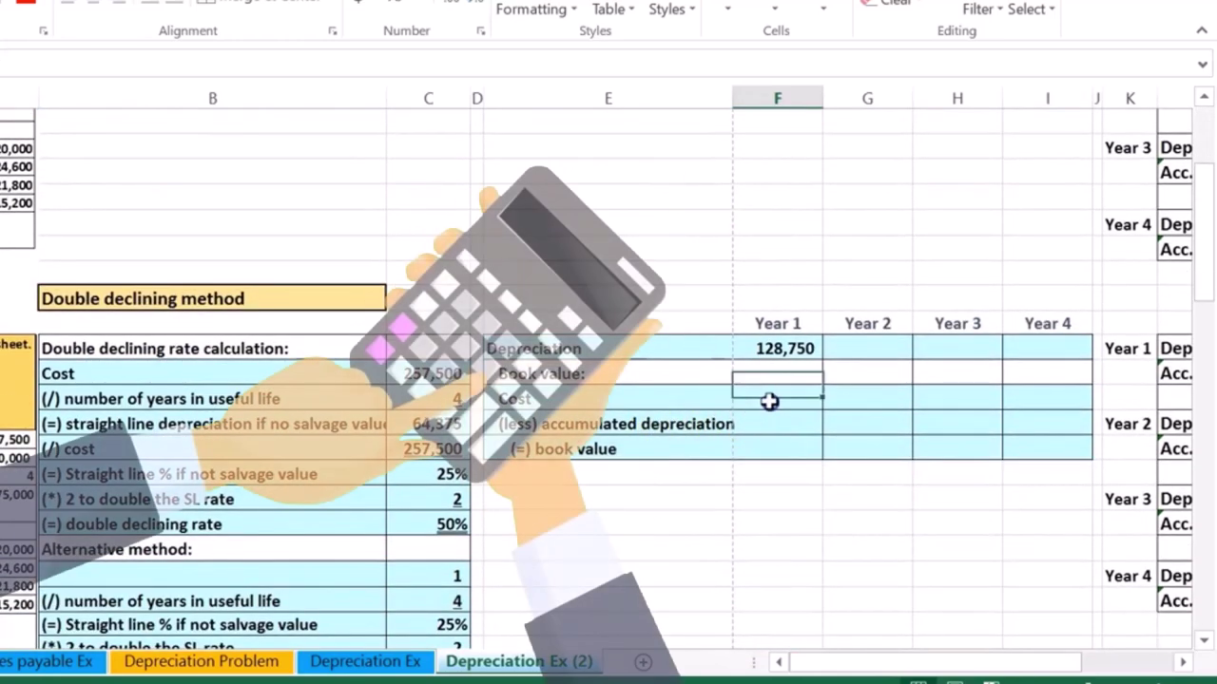
click(769, 401)
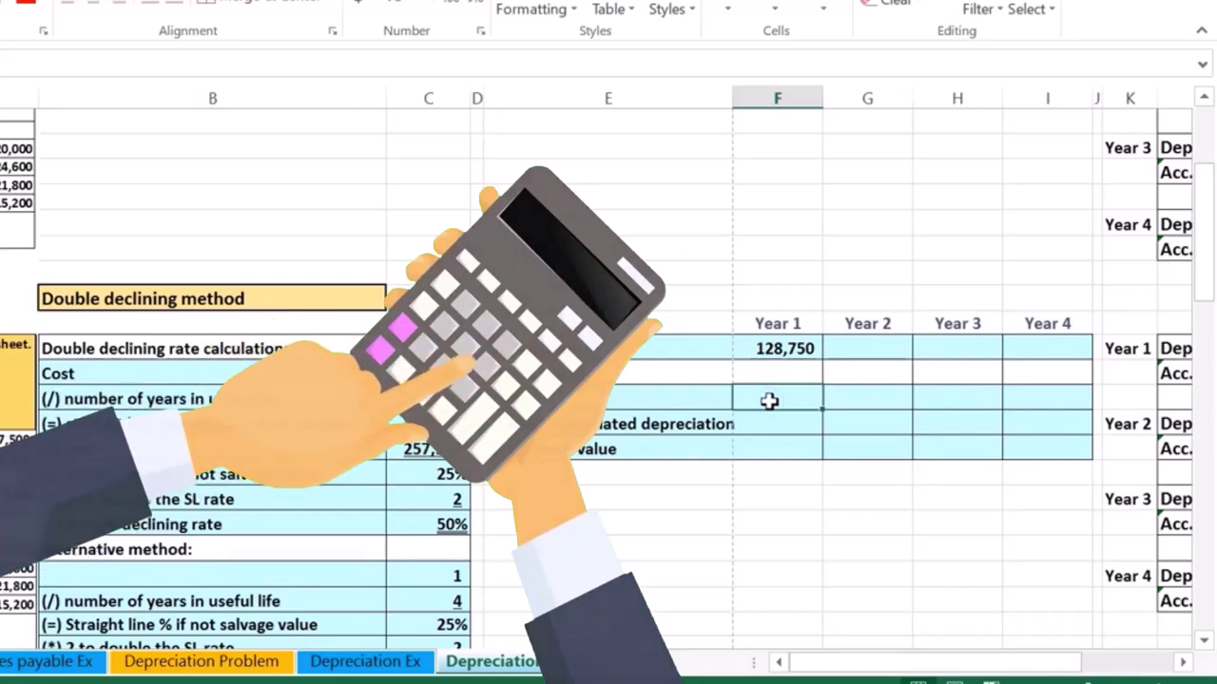
text(=)
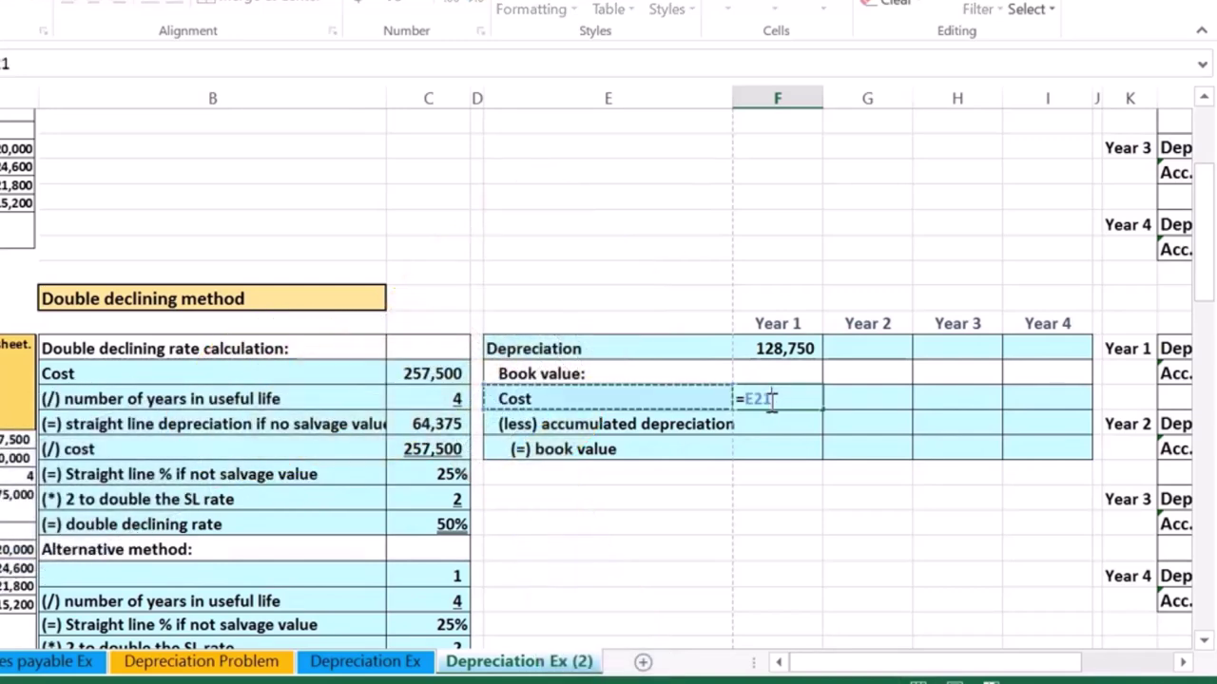
text(C20)
key(Return)
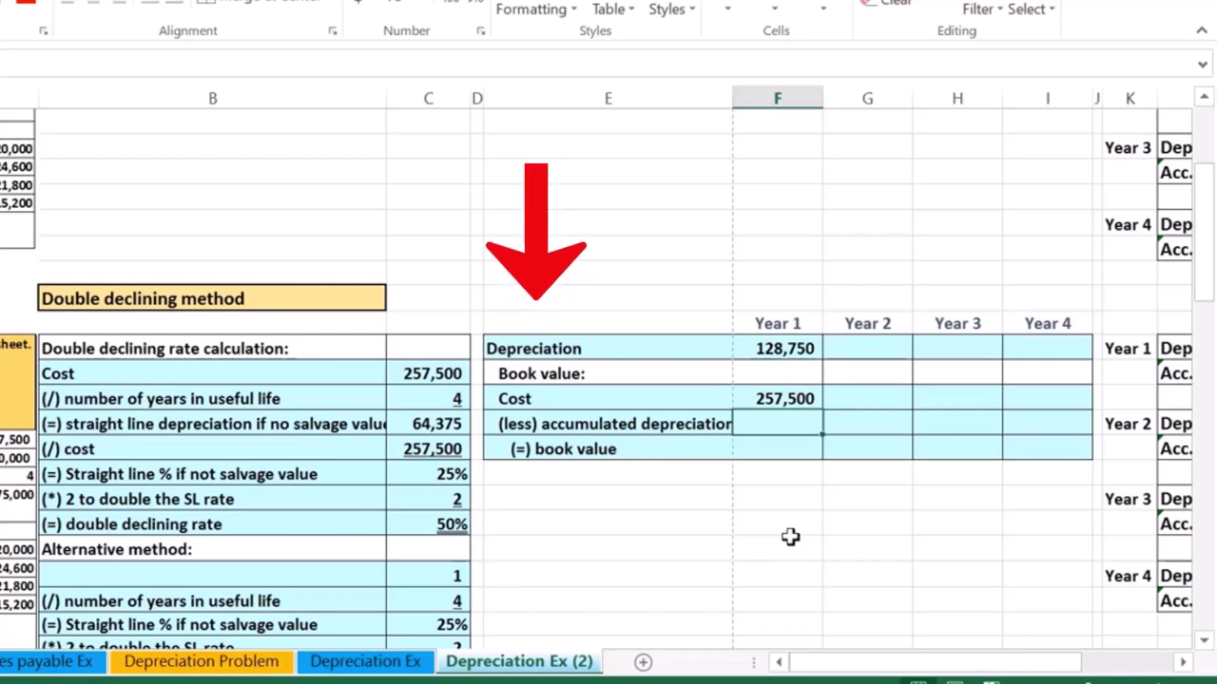
Link the Year 1 accumulated depreciation in F22 to the Year 1 depreciation in F19.
text(=)
key(Up)
key(Up)
key(Up)
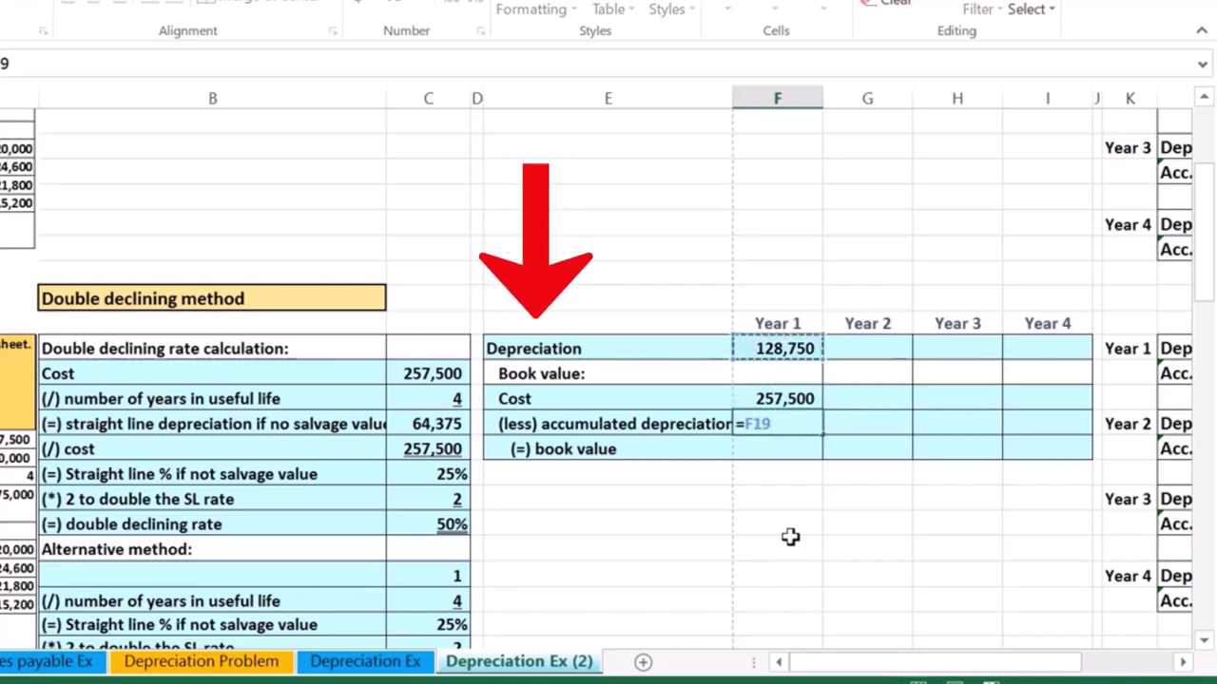
key(Return)
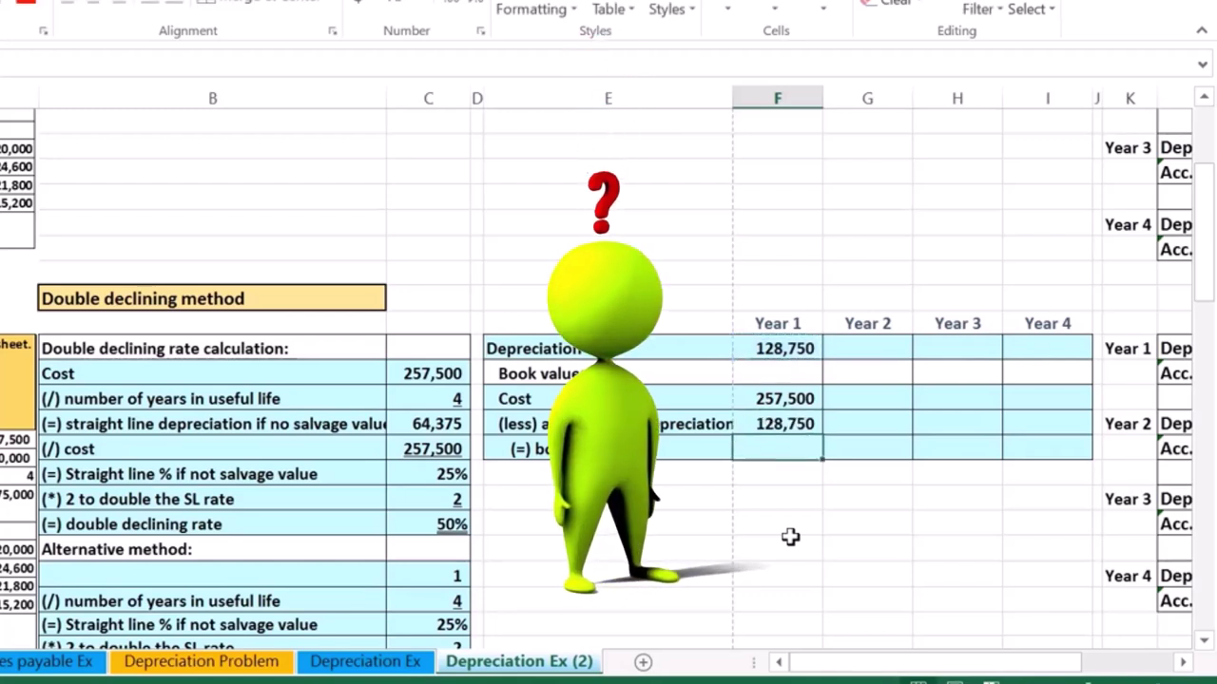
Calculate the Year 1 book value in F23 as cost minus accumulated depreciation, =F21-F22.
text(=)
click(796, 400)
text(-)
click(789, 423)
key(Return)
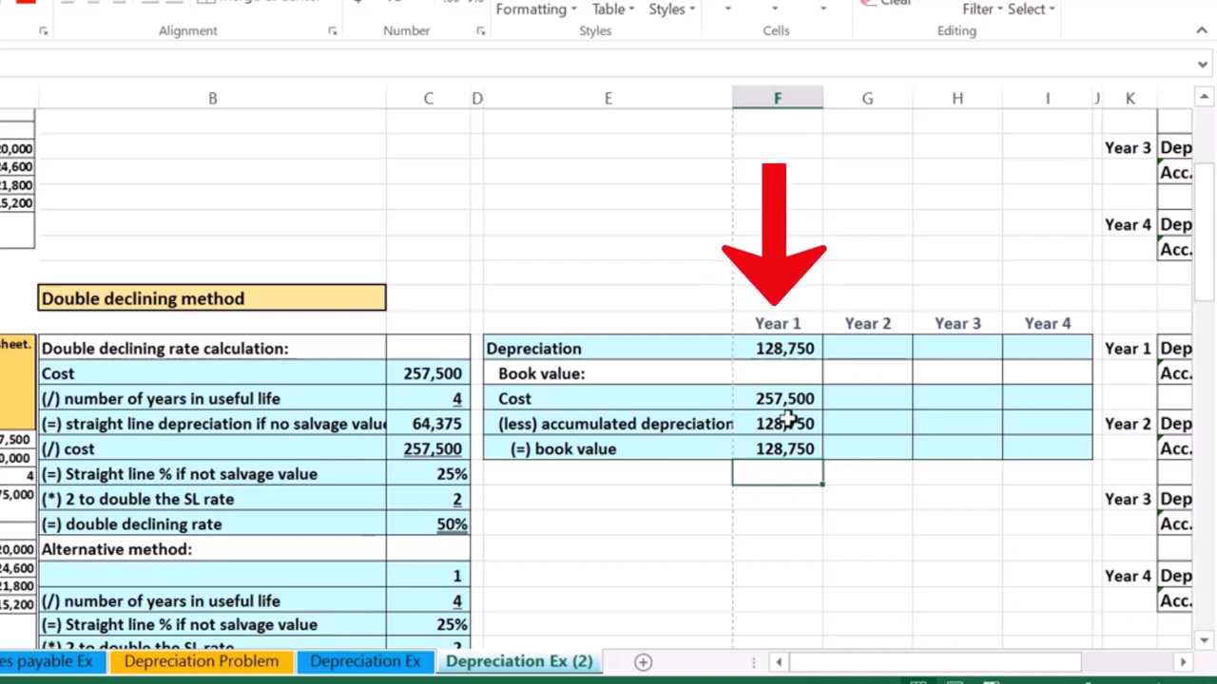
Compare the Year 1 depreciation and book value with the Equipment and Acc. Depre - Equip. balances in the double declining accounts table.
click(792, 350)
click(782, 419)
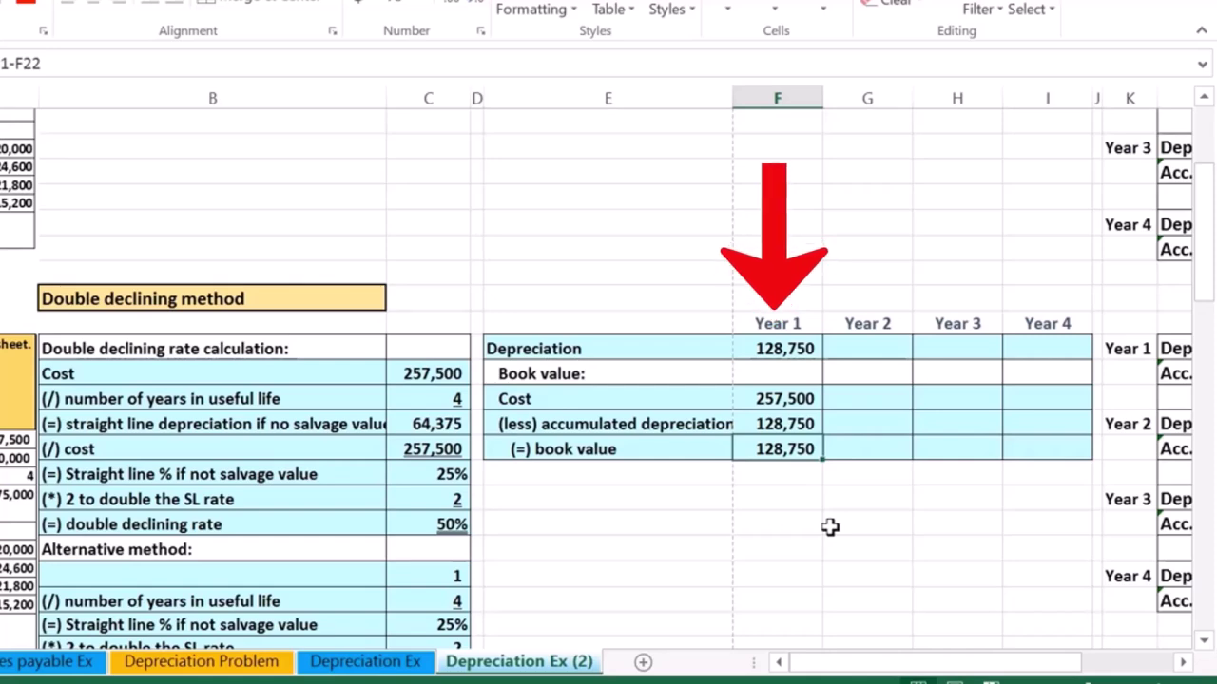
key(Right)
key(Right)
key(Right)
key(Right)
key(Right)
key(Right)
key(Right)
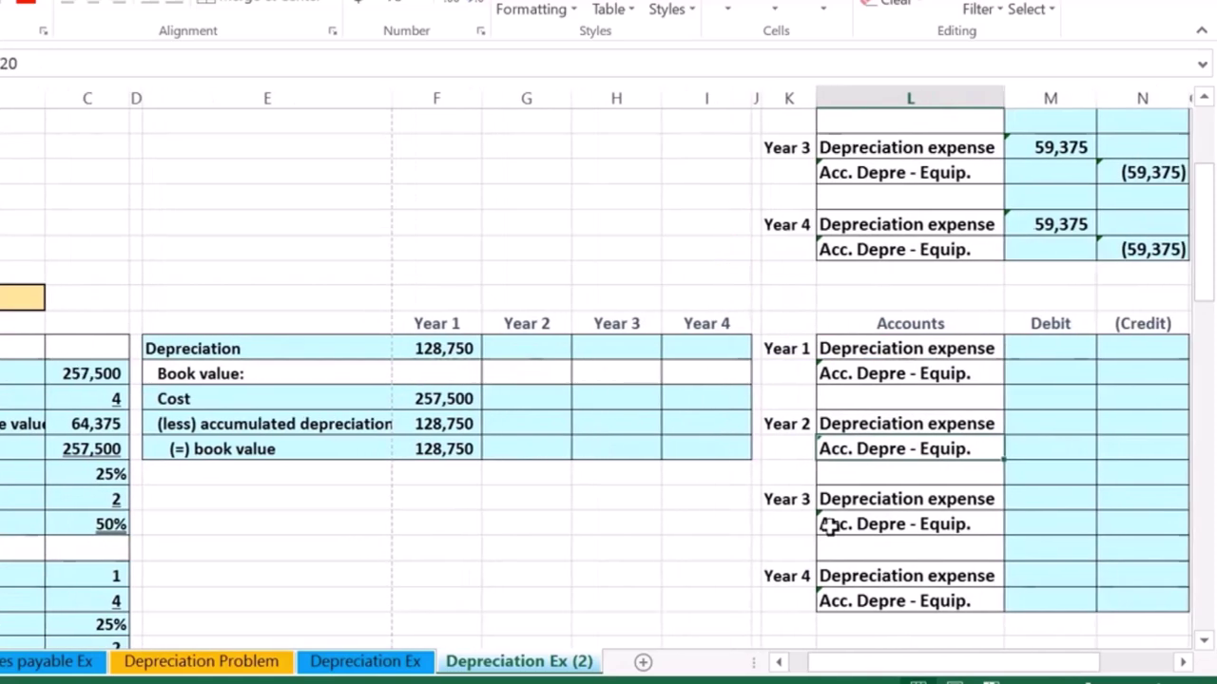
key(Right)
key(Right)
key(Right)
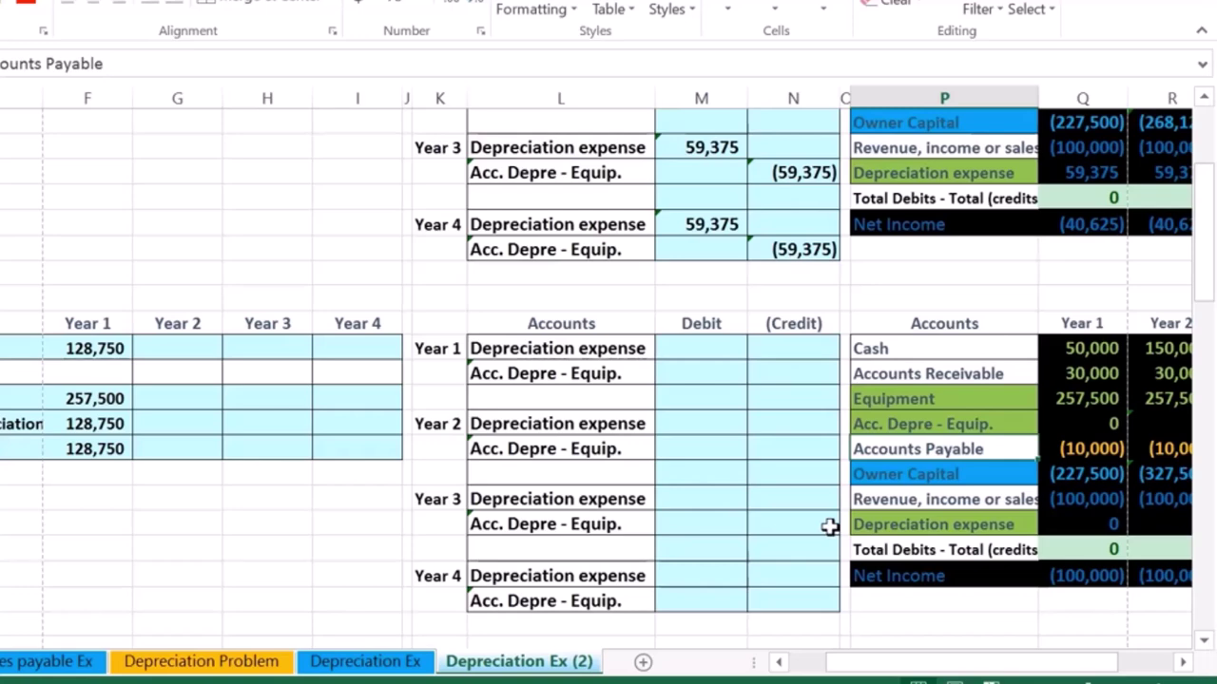
click(109, 451)
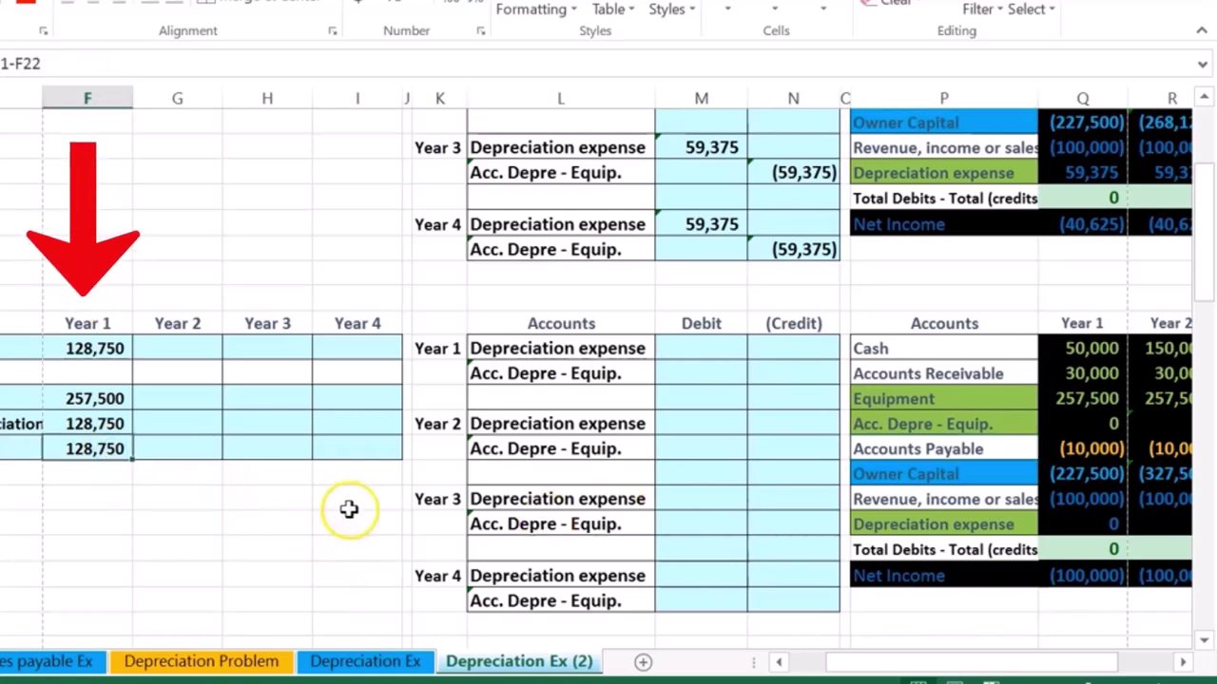
click(1066, 398)
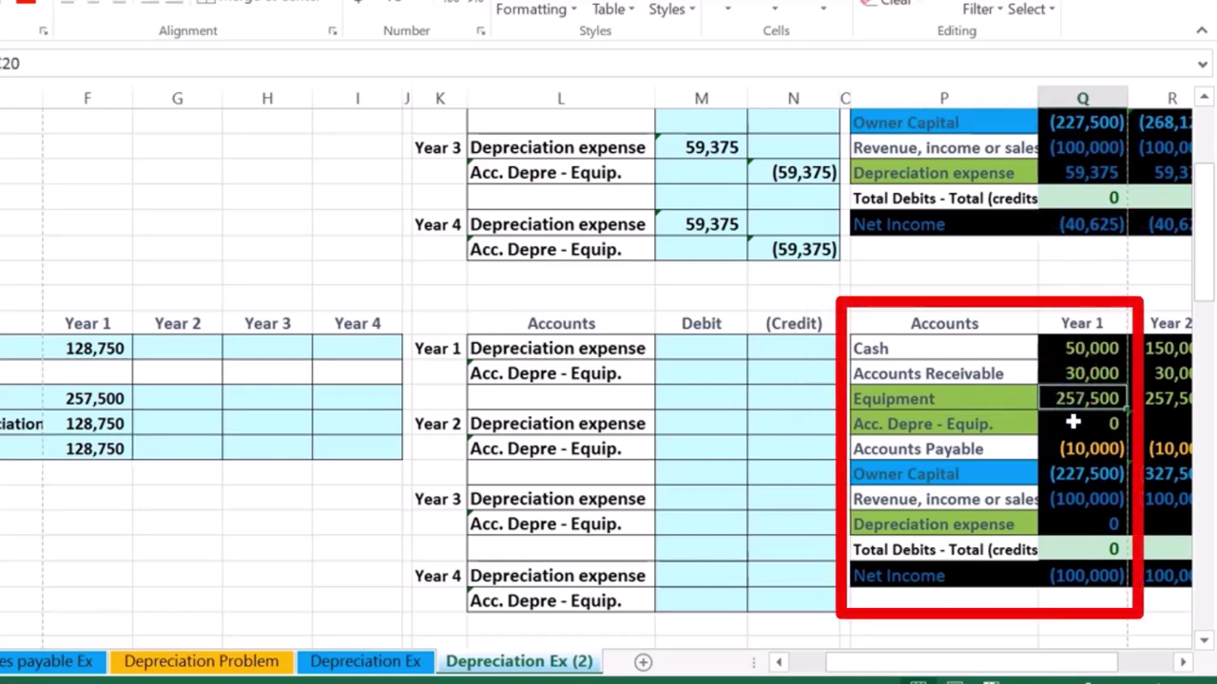
click(1073, 421)
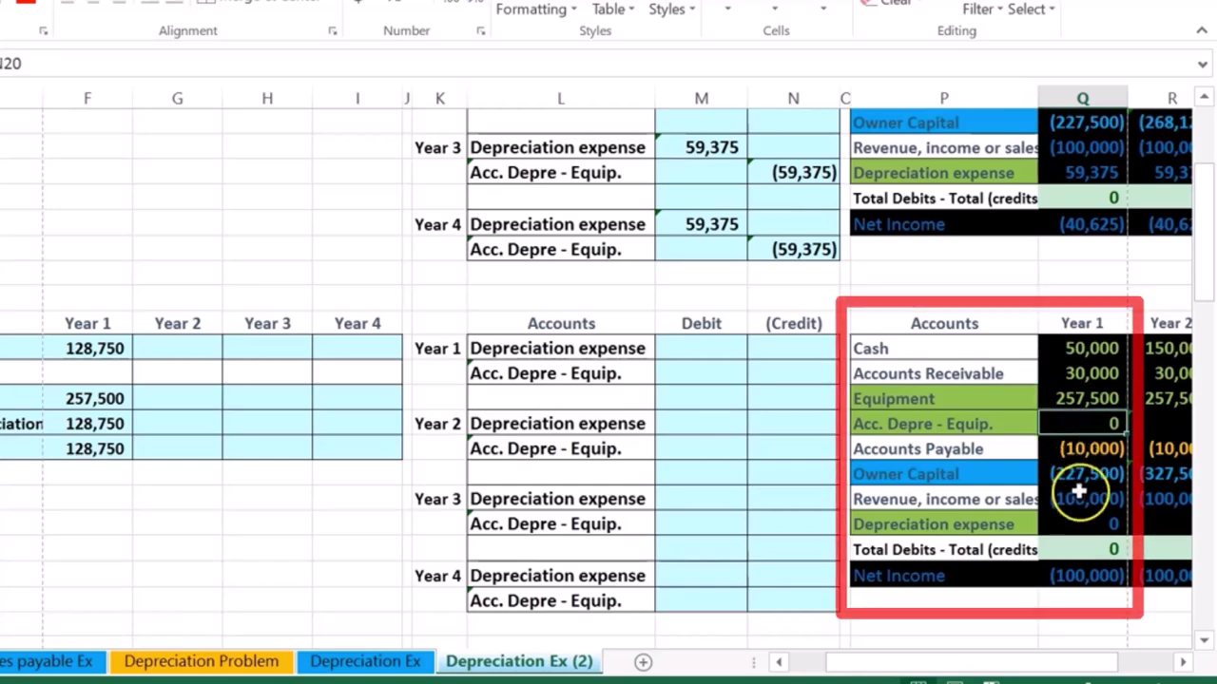
Examine the Year 1 revenue, depreciation expense and net income, along with the balance sheet accounts, in the double declining accounts table.
click(1083, 521)
click(1080, 502)
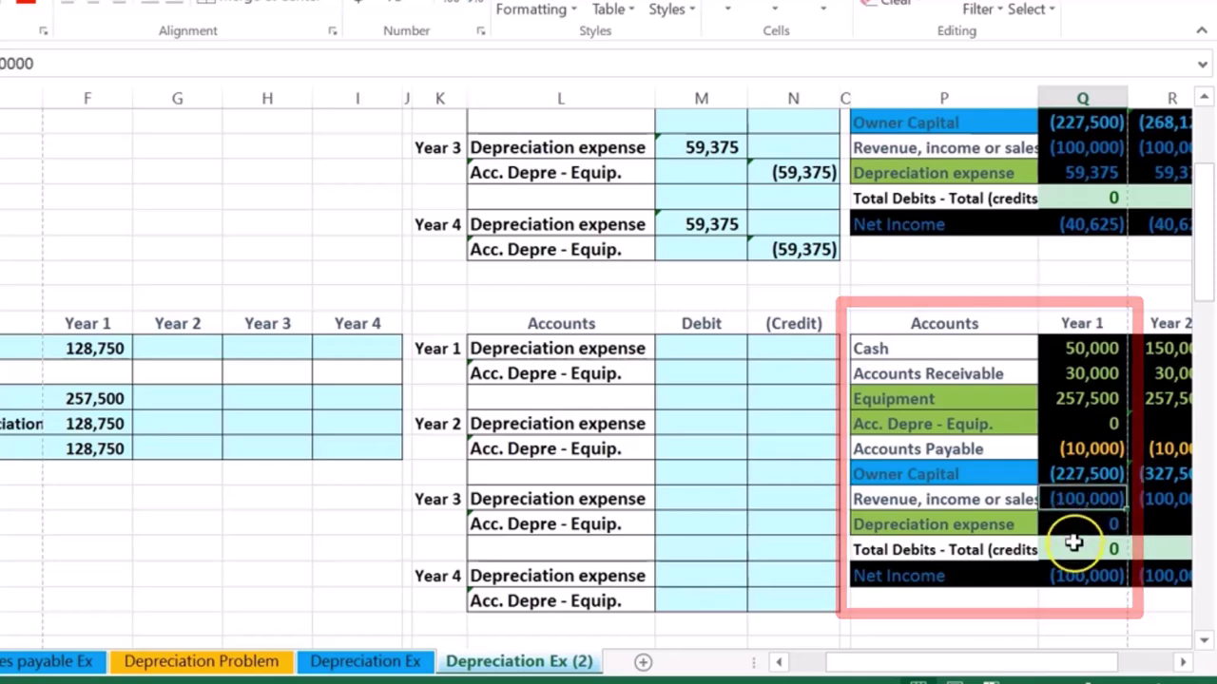
click(1078, 573)
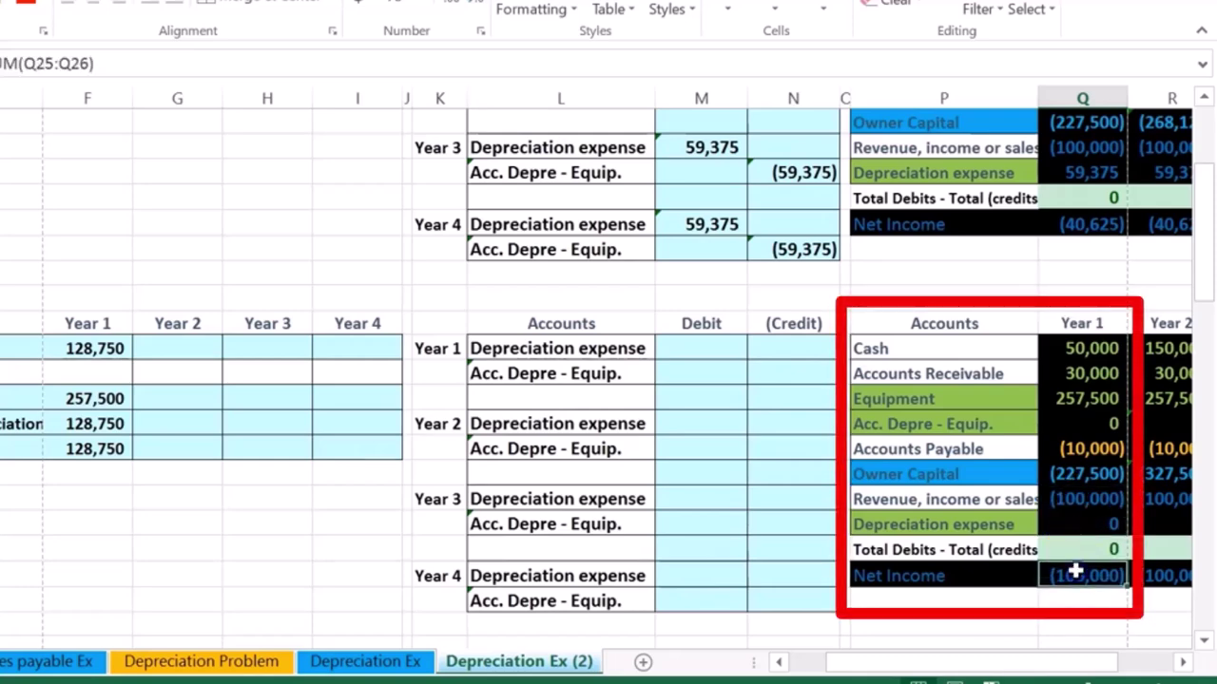
click(1073, 502)
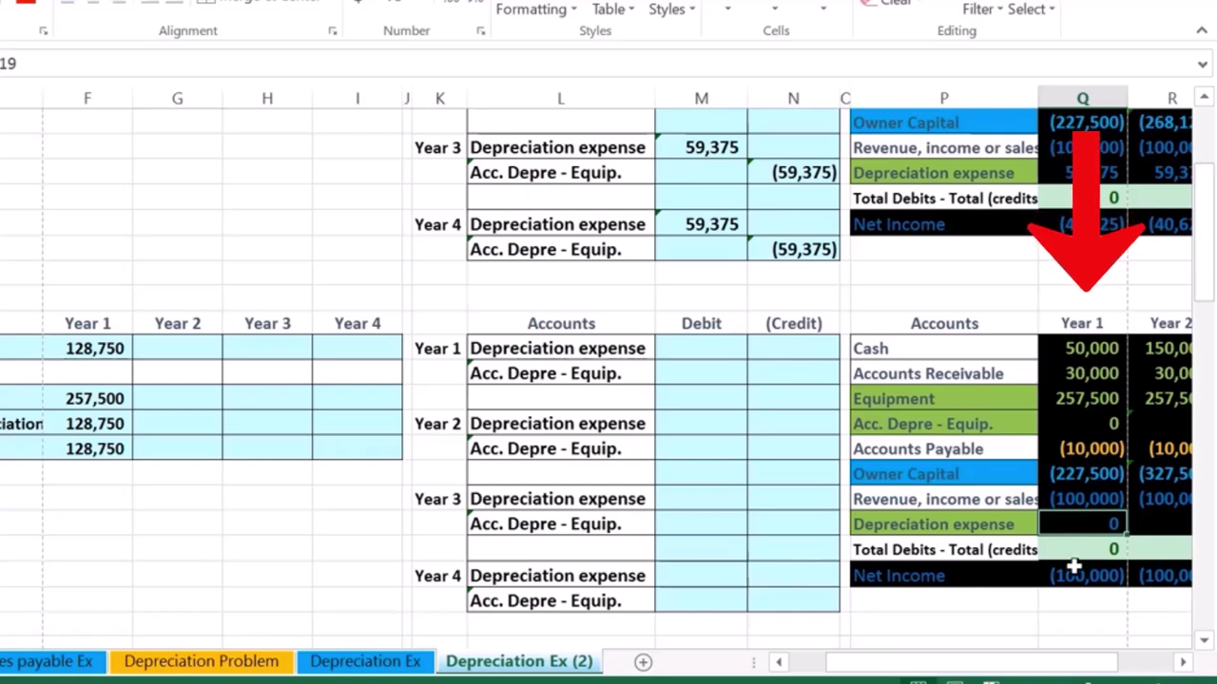
click(1074, 574)
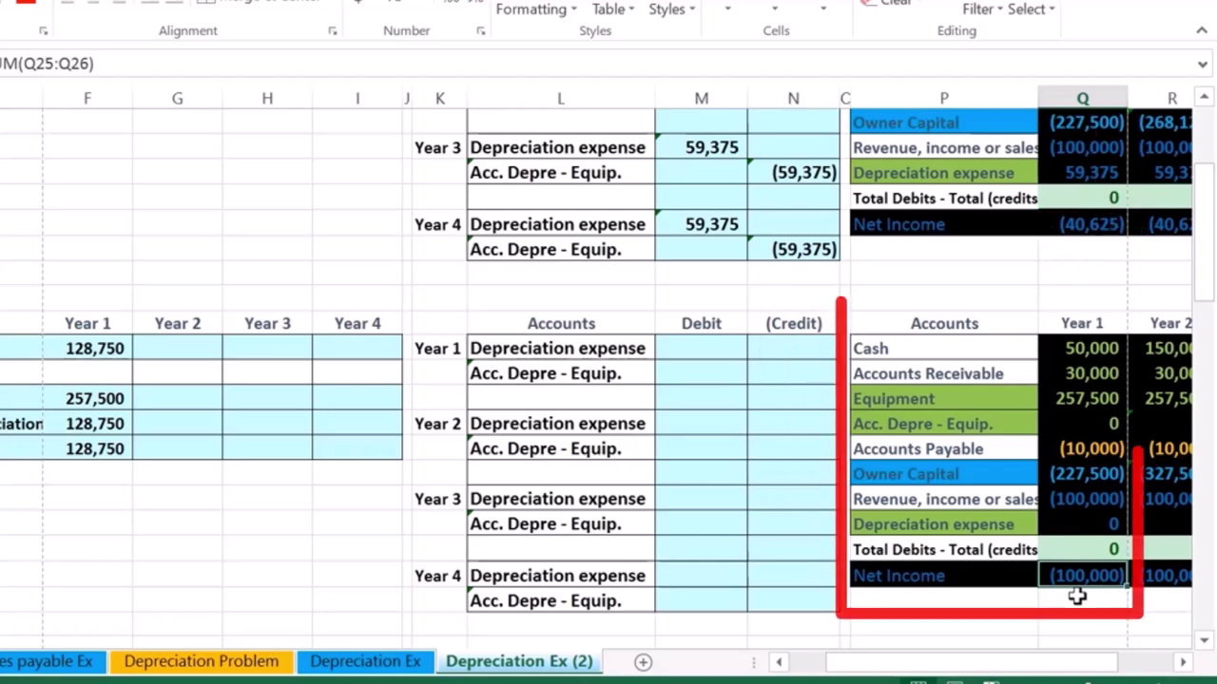
drag(940, 350, 938, 429)
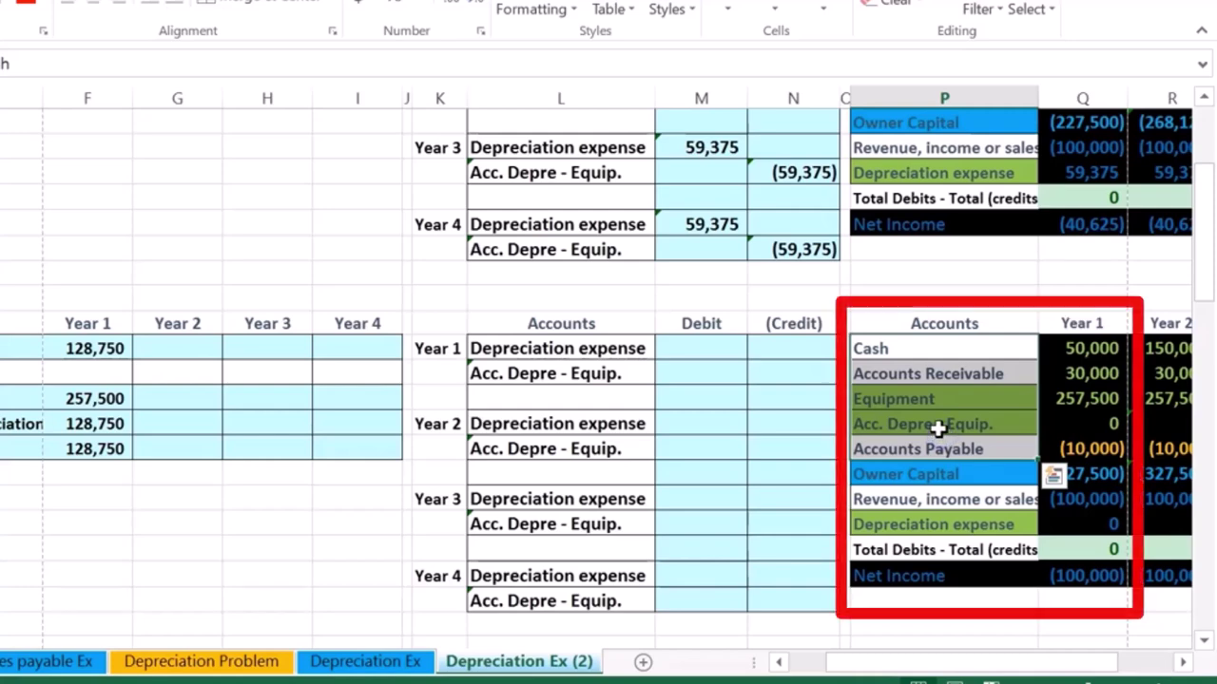
drag(931, 499, 929, 518)
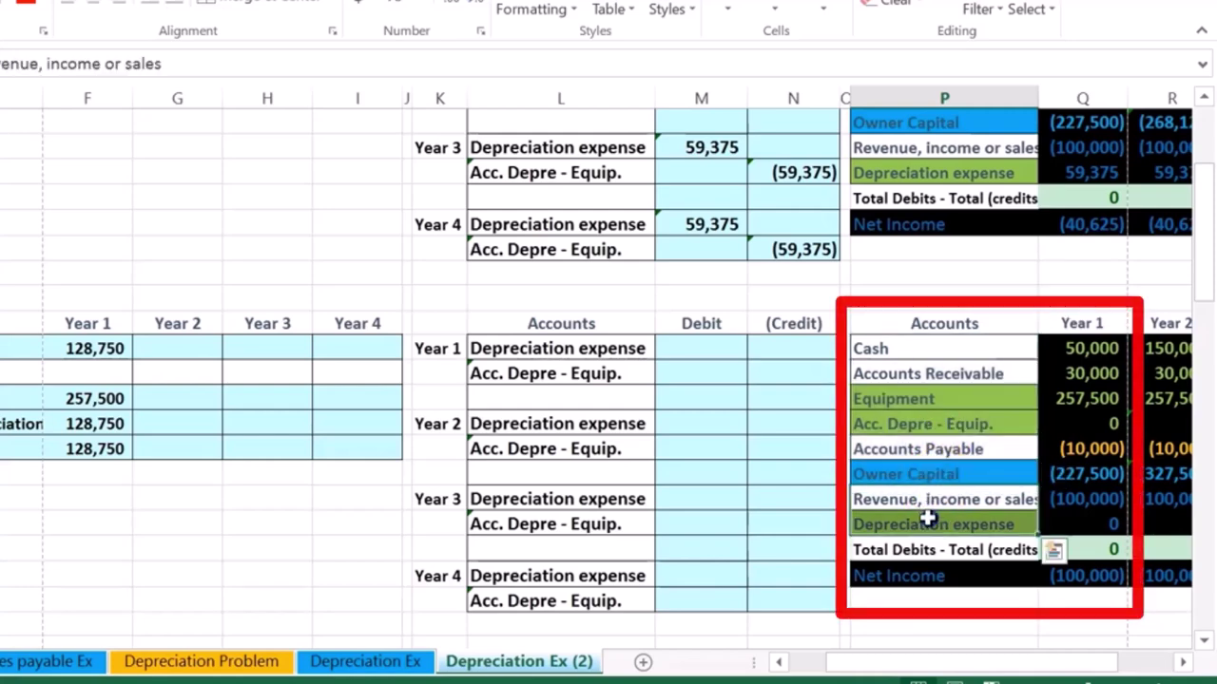
click(967, 524)
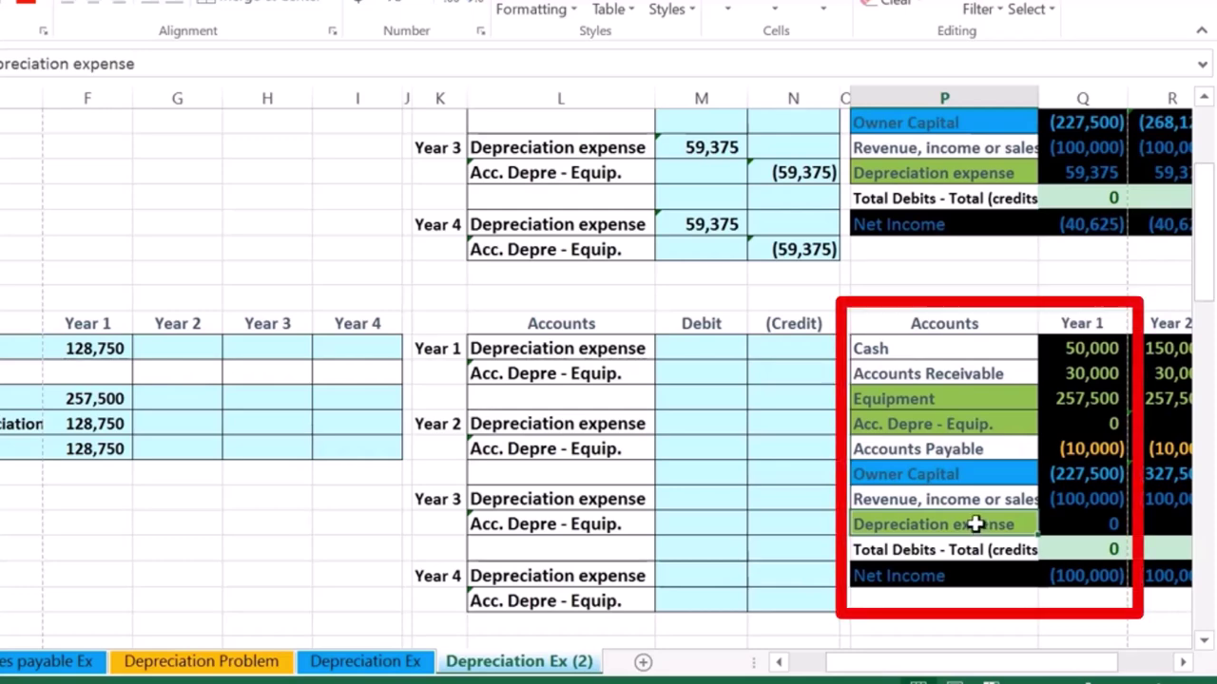
click(1039, 526)
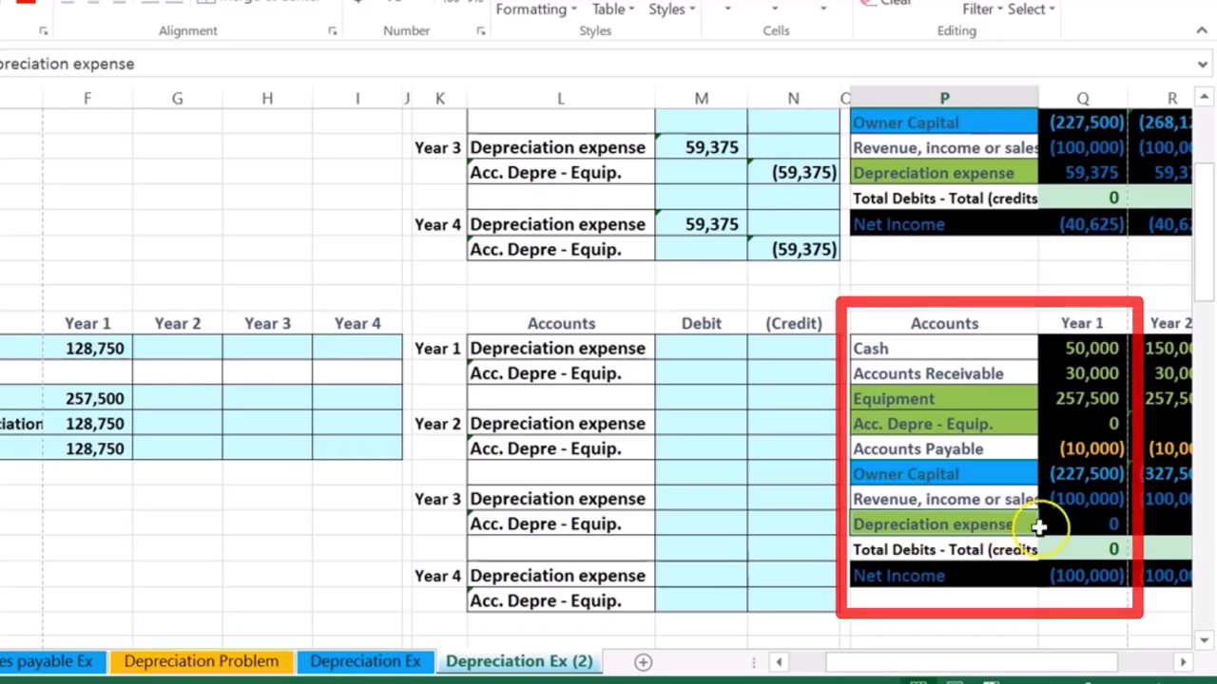
Record the Year 1 depreciation expense debit in M19 of the double declining journal by linking it to the depreciation in F19.
click(697, 348)
click(711, 347)
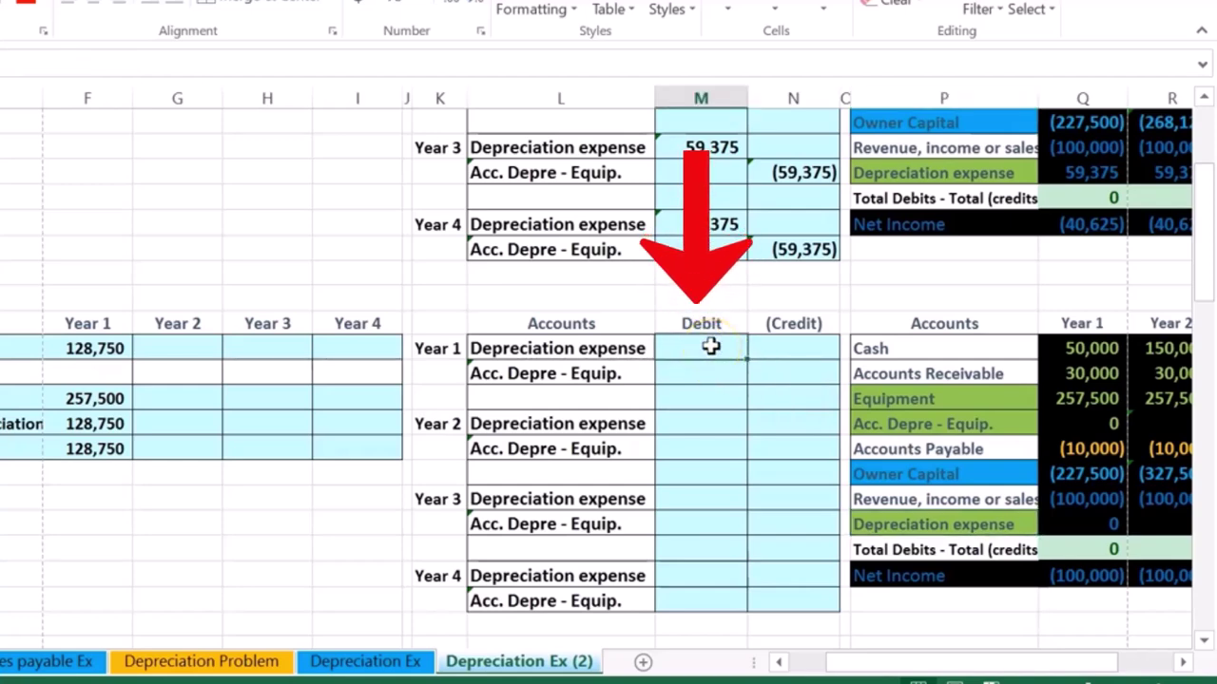
text(=)
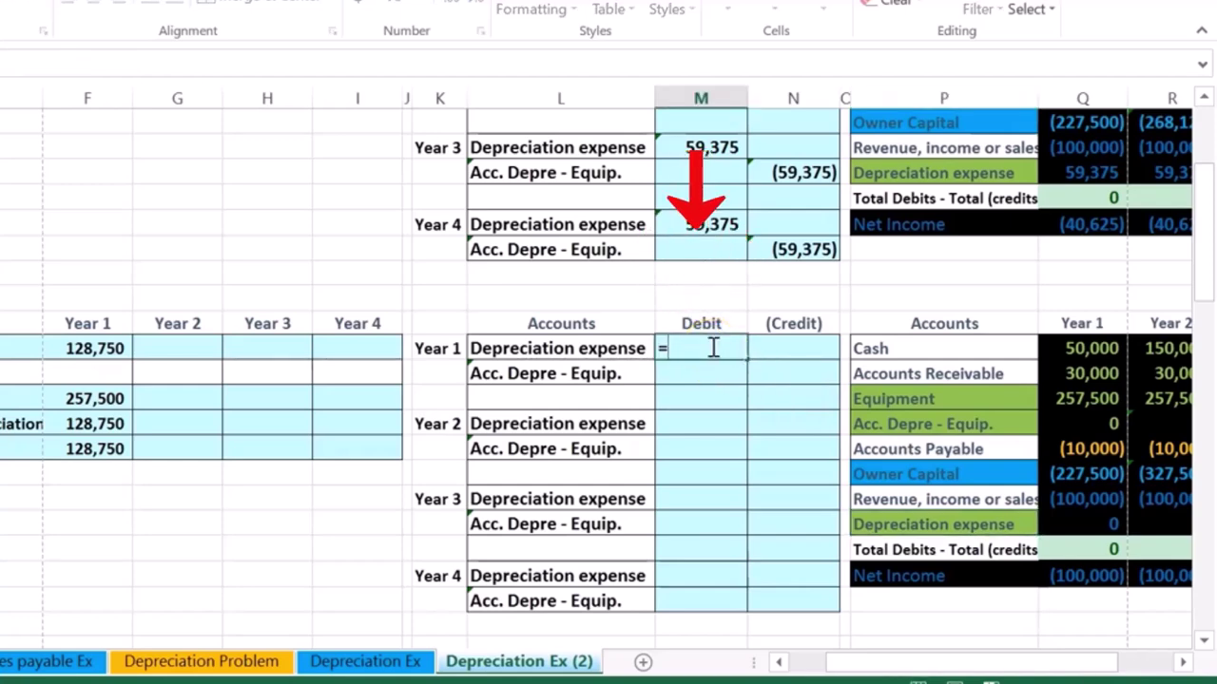
click(78, 344)
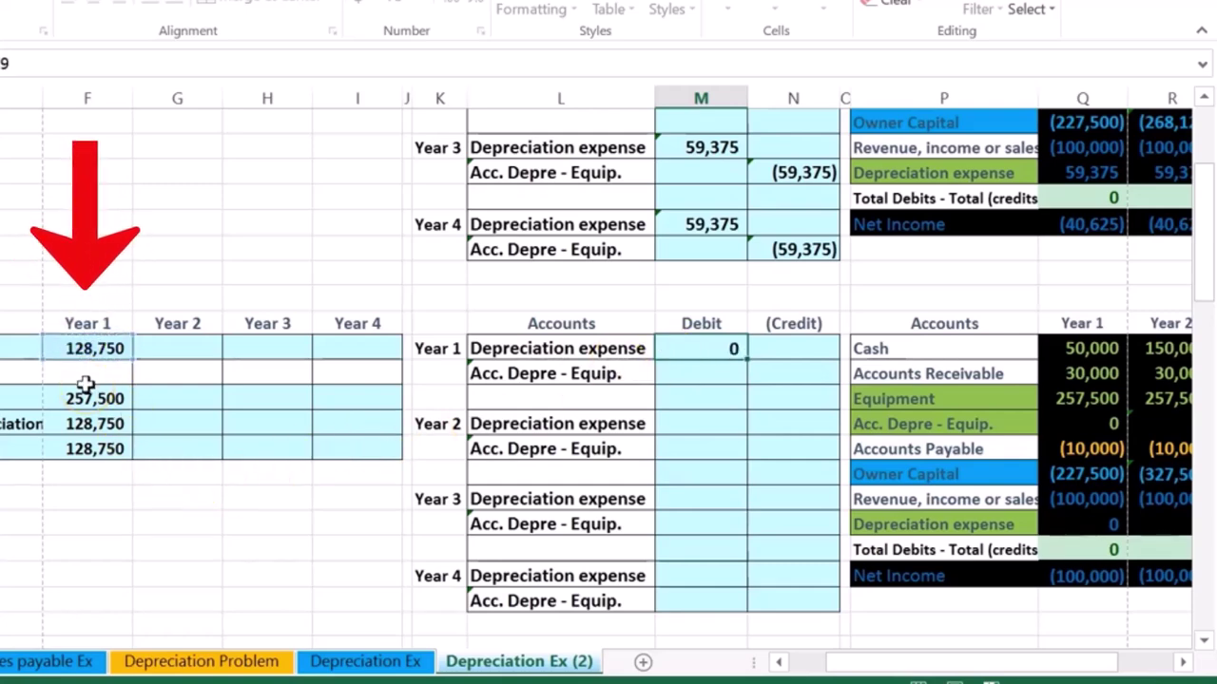
key(Return)
Record the Year 1 Acc. Depre - Equip. credit in N20 as the negative of the depreciation expense debit in M19.
key(Right)
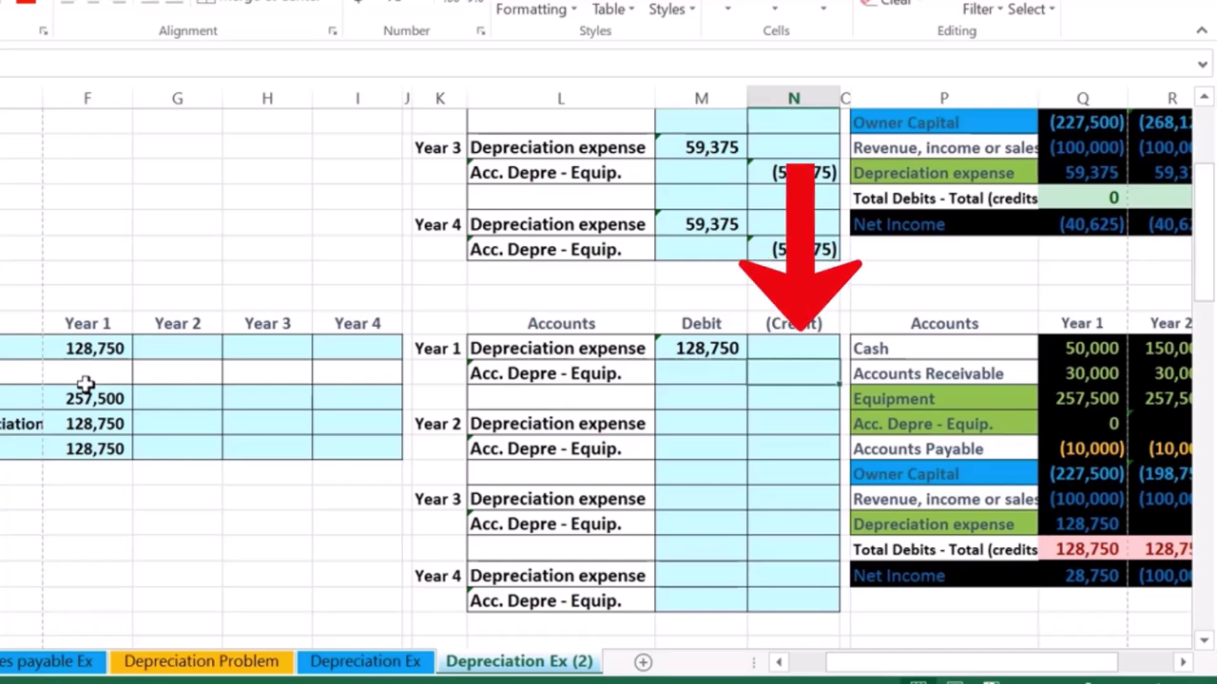
text(-)
key(Left)
key(Up)
key(Return)
click(787, 380)
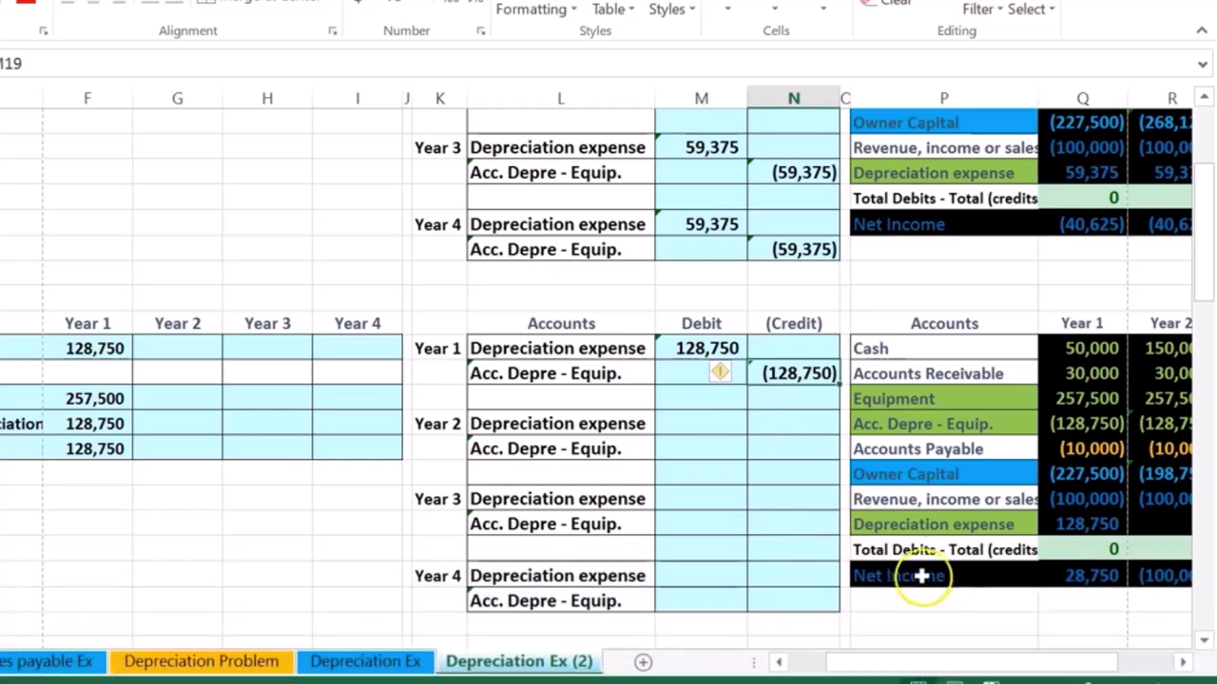
Check the posted Year 1 equipment and accumulated depreciation against the book value table, and review depreciation expense, revenue and net income.
click(1100, 398)
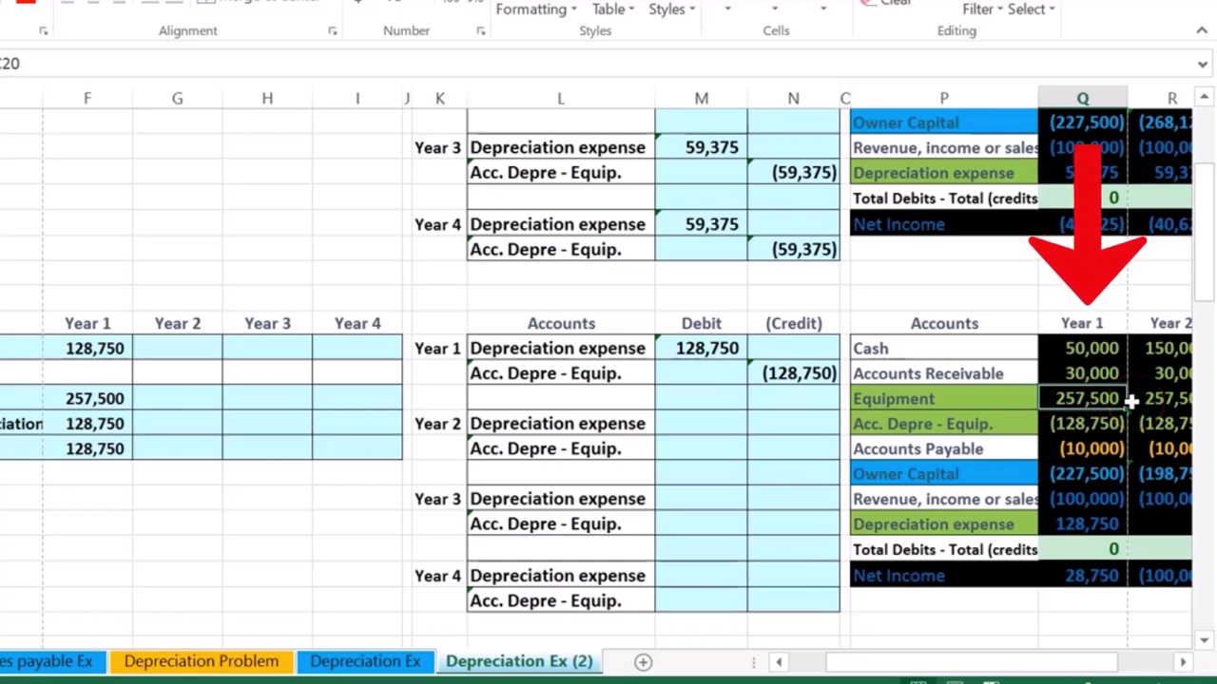
click(1102, 425)
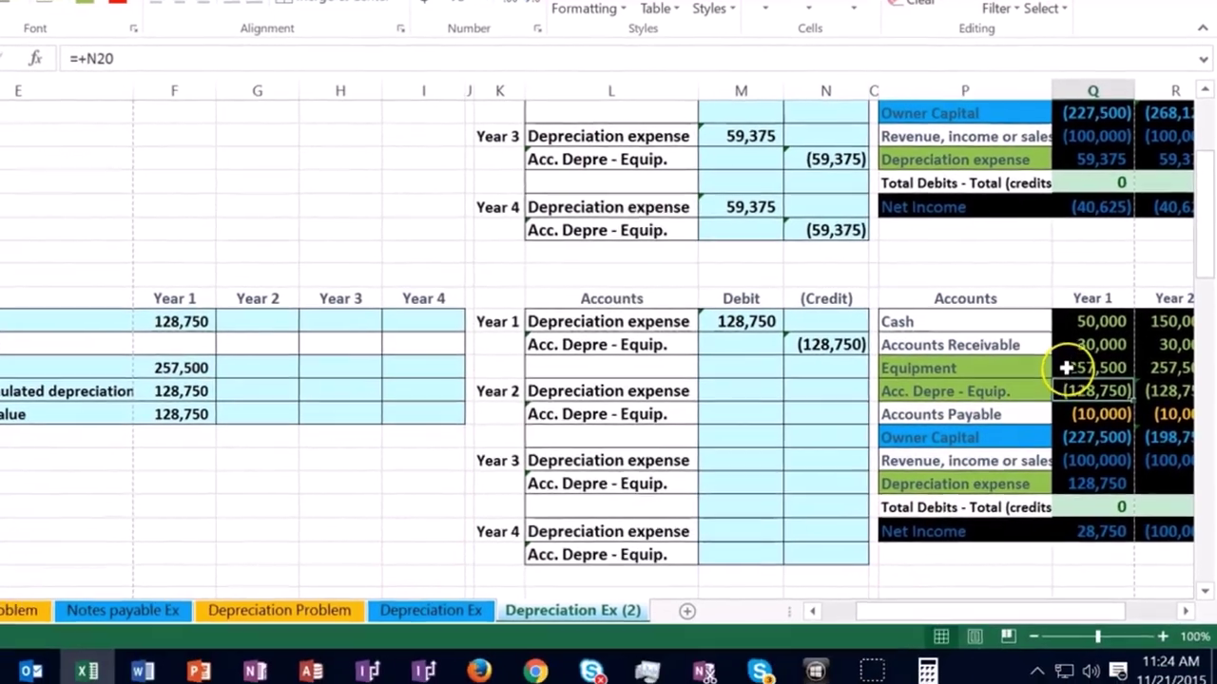
drag(1055, 394, 1053, 409)
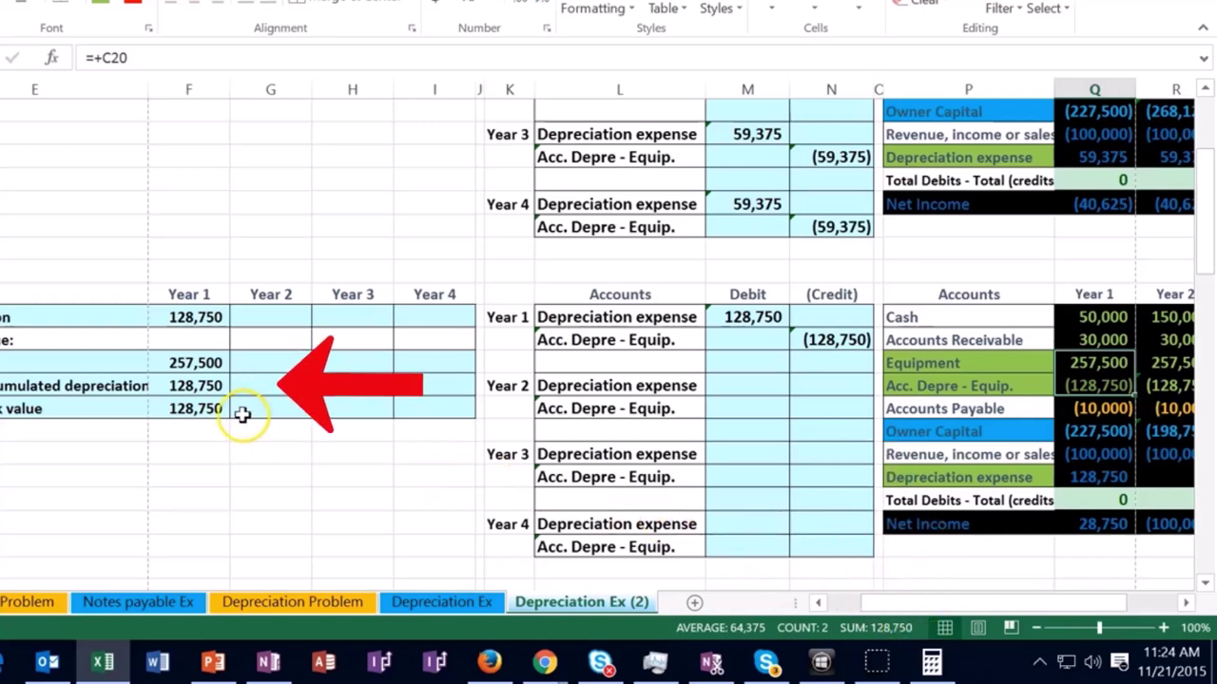
click(1075, 477)
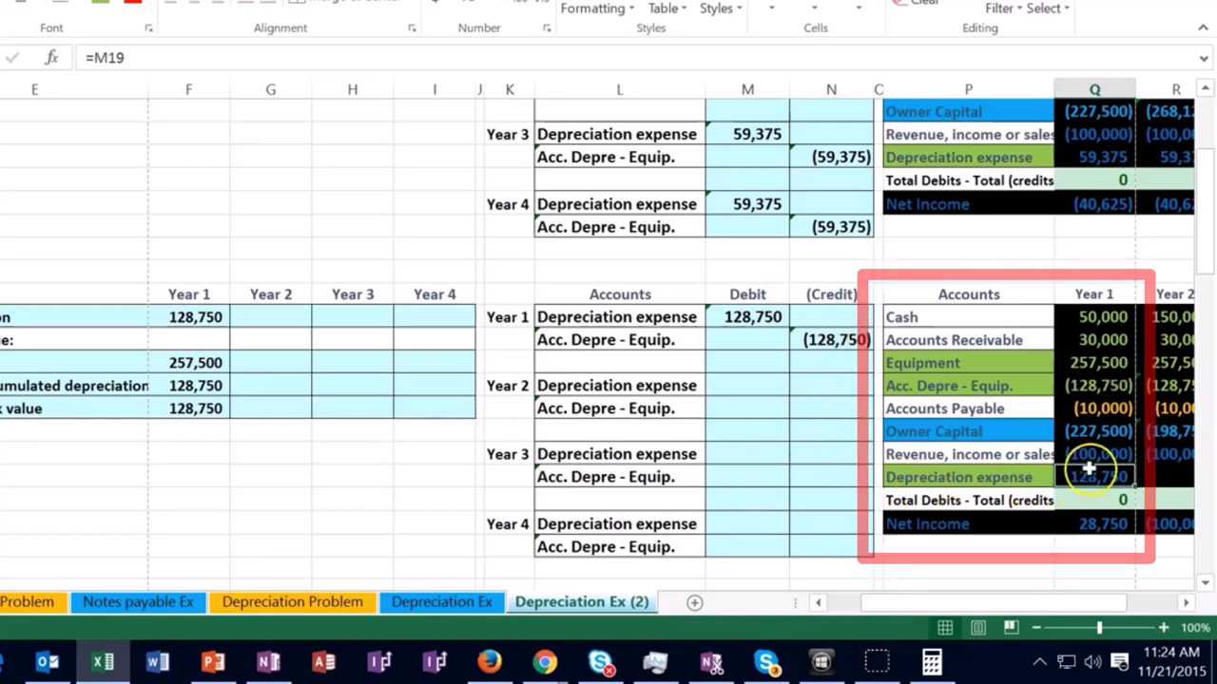
drag(1105, 455, 1100, 468)
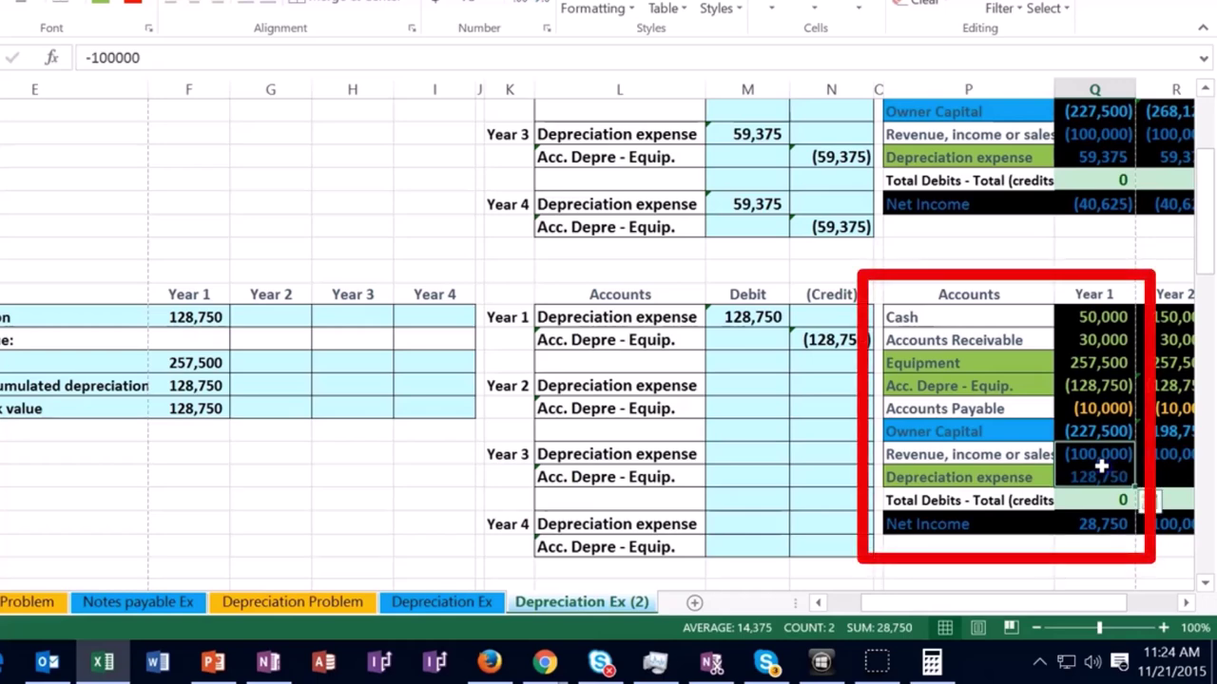
click(1101, 524)
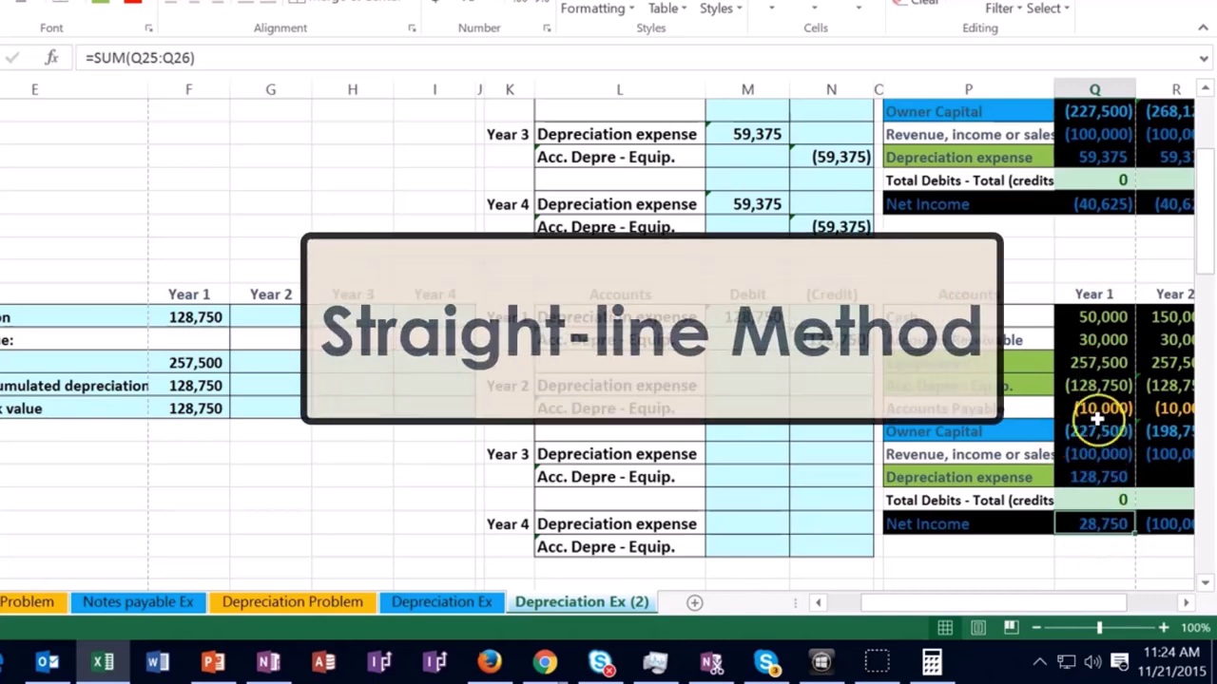
Compare Year 1 net income and depreciation expense between the straight-line and double declining accounts tables.
click(1101, 207)
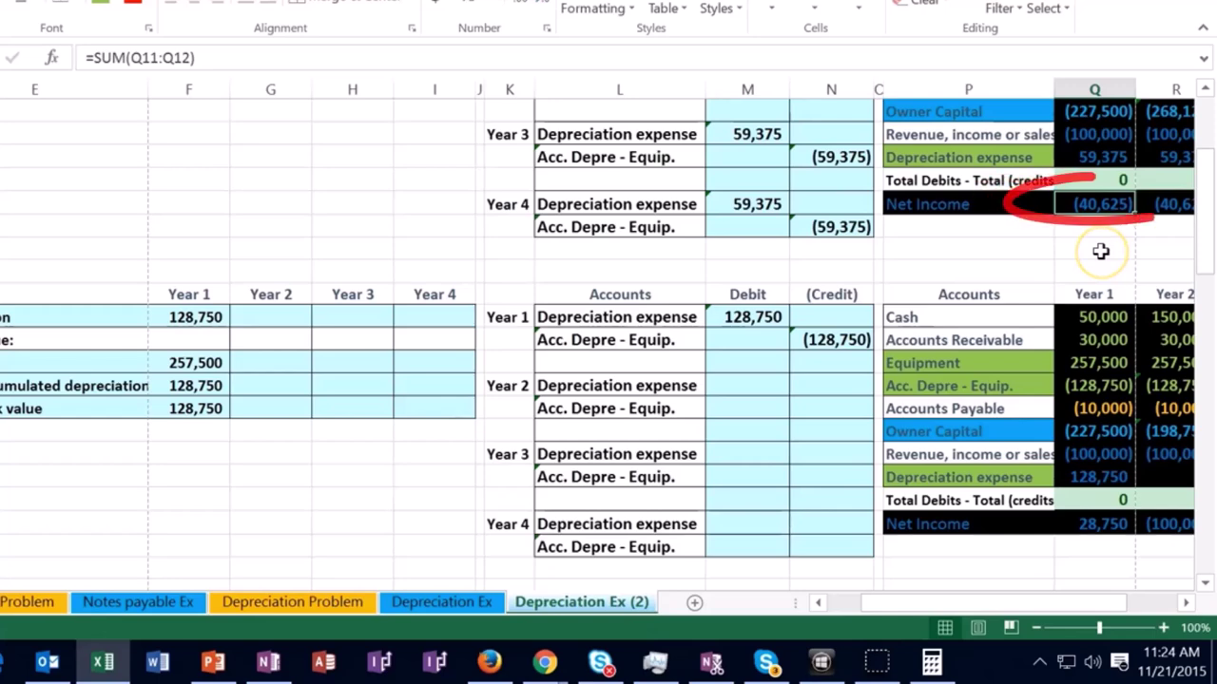
click(1093, 523)
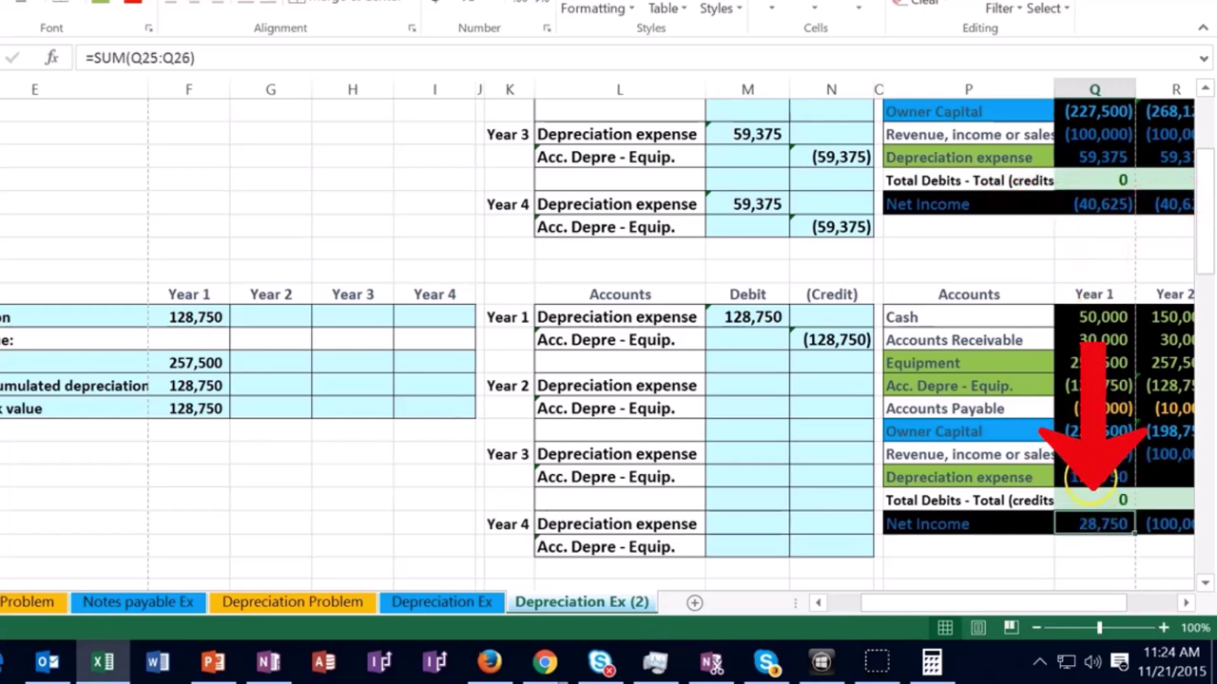
click(1085, 157)
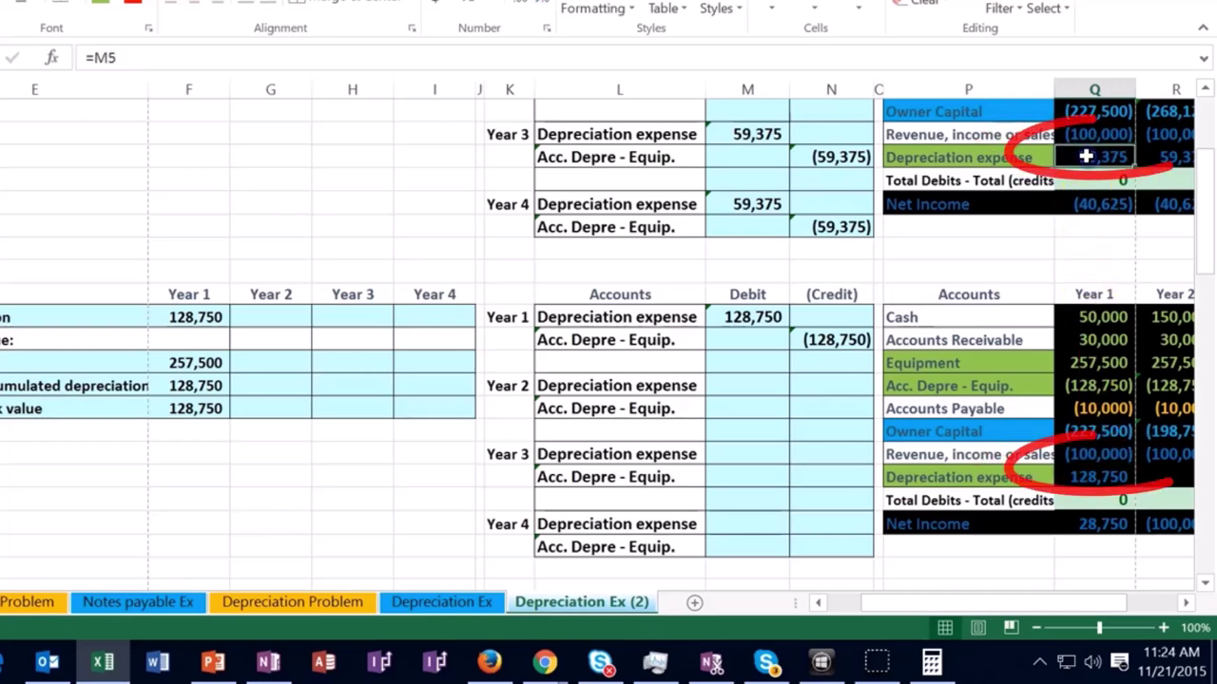
click(1082, 468)
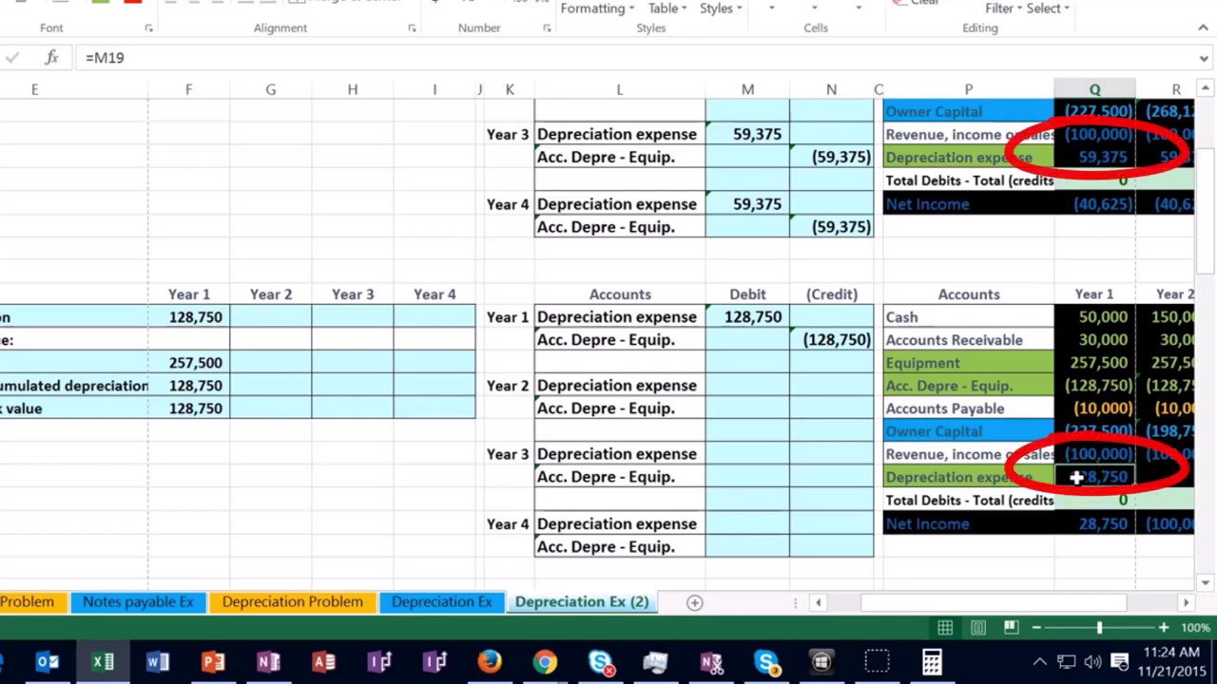
Examine the Year 2 Owner Capital formula in R24 and the Year 2 revenue, equipment and accumulated depreciation balances of the double declining table.
drag(1053, 602, 1072, 604)
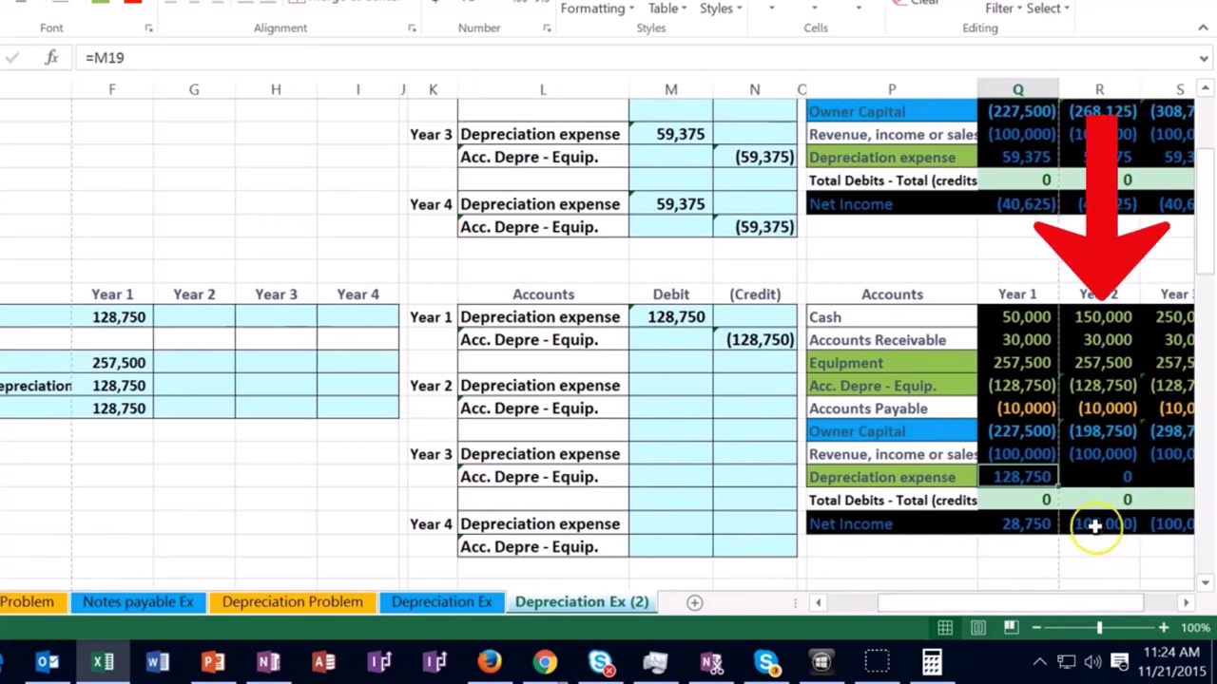
double_click(1101, 432)
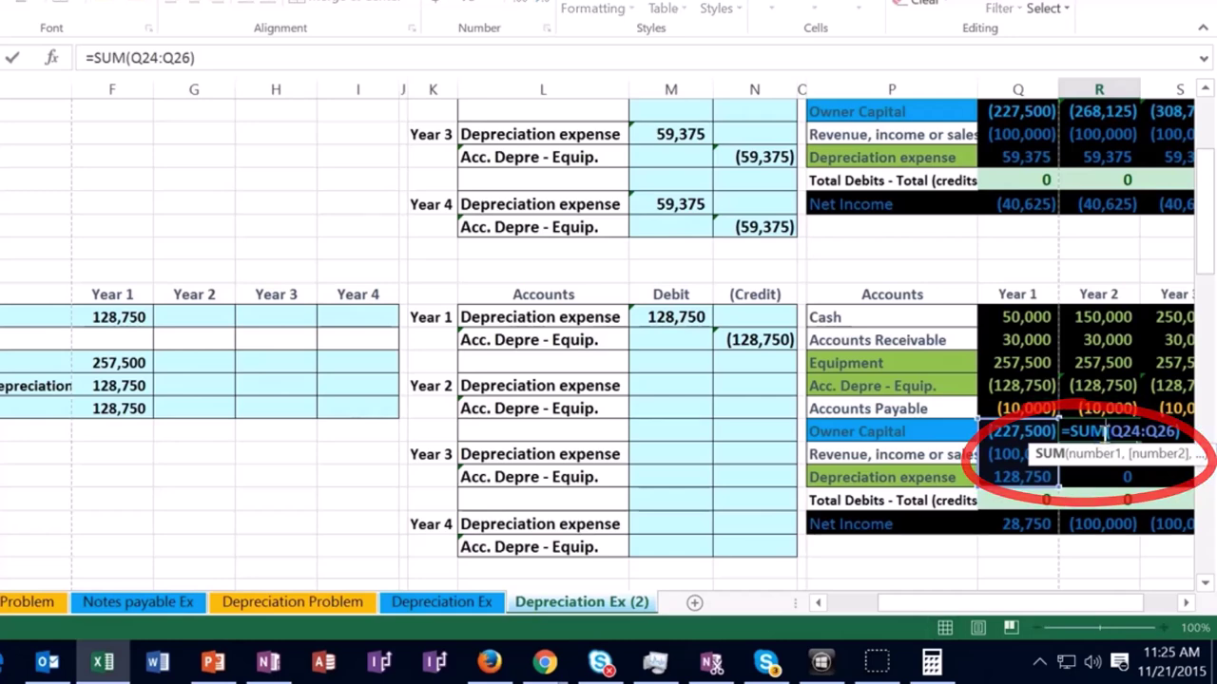
key(Return)
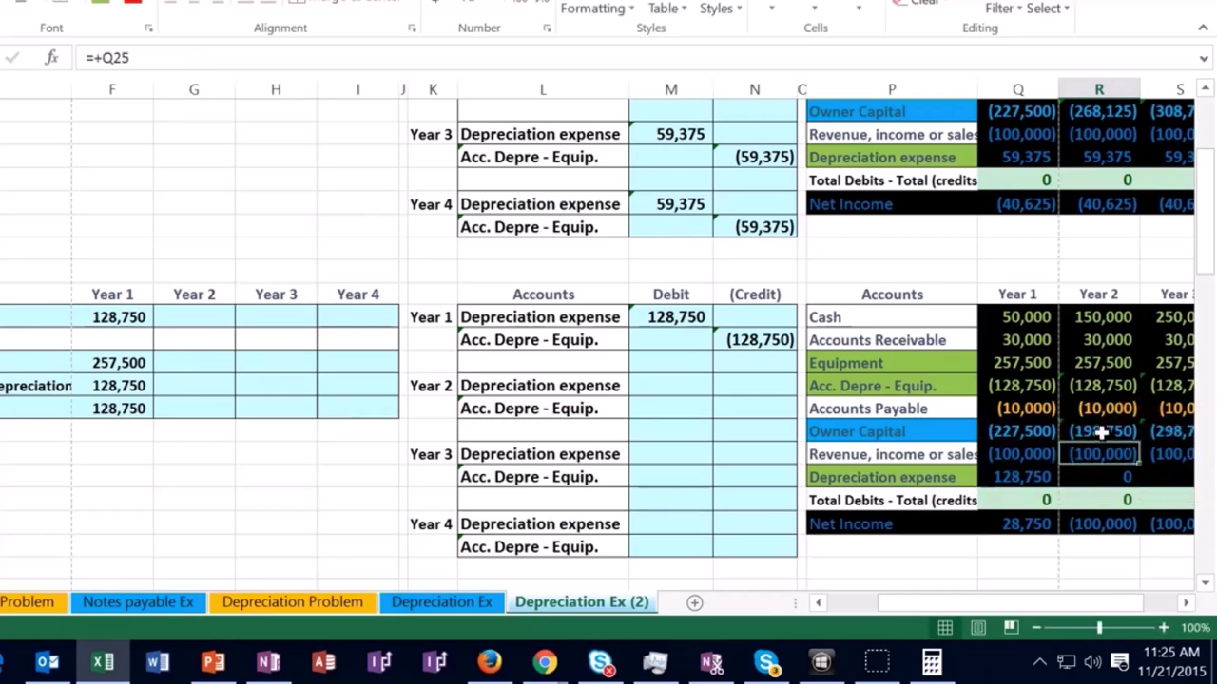
click(1101, 432)
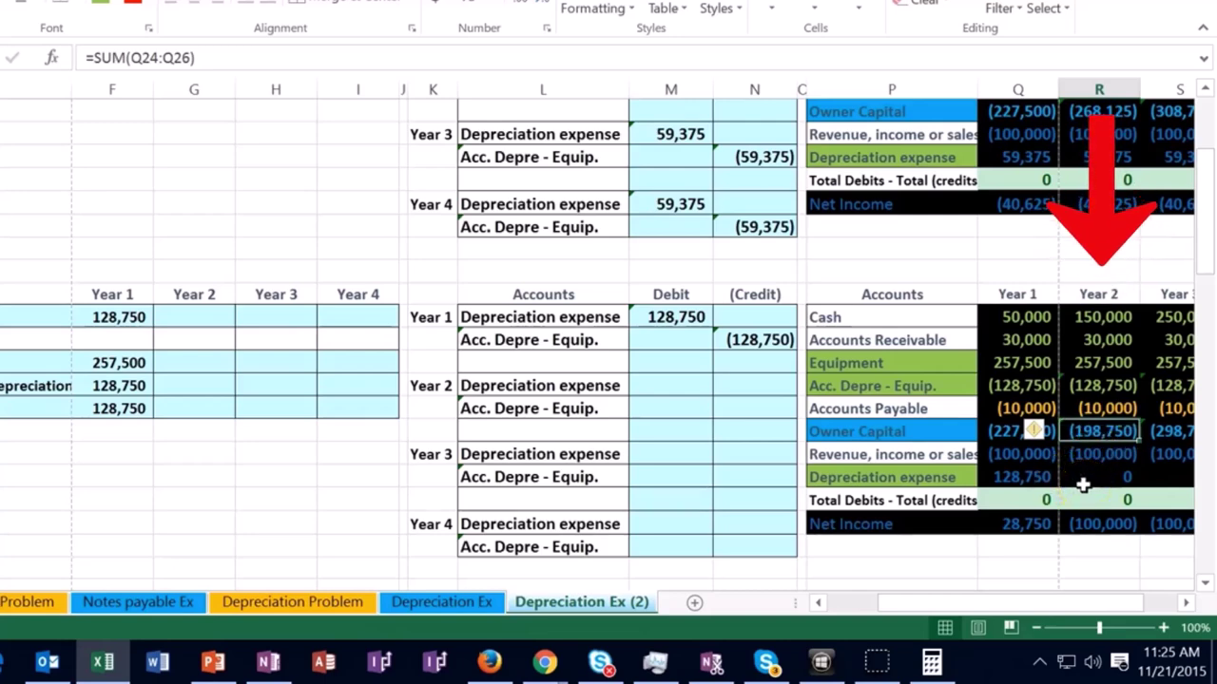
click(1095, 453)
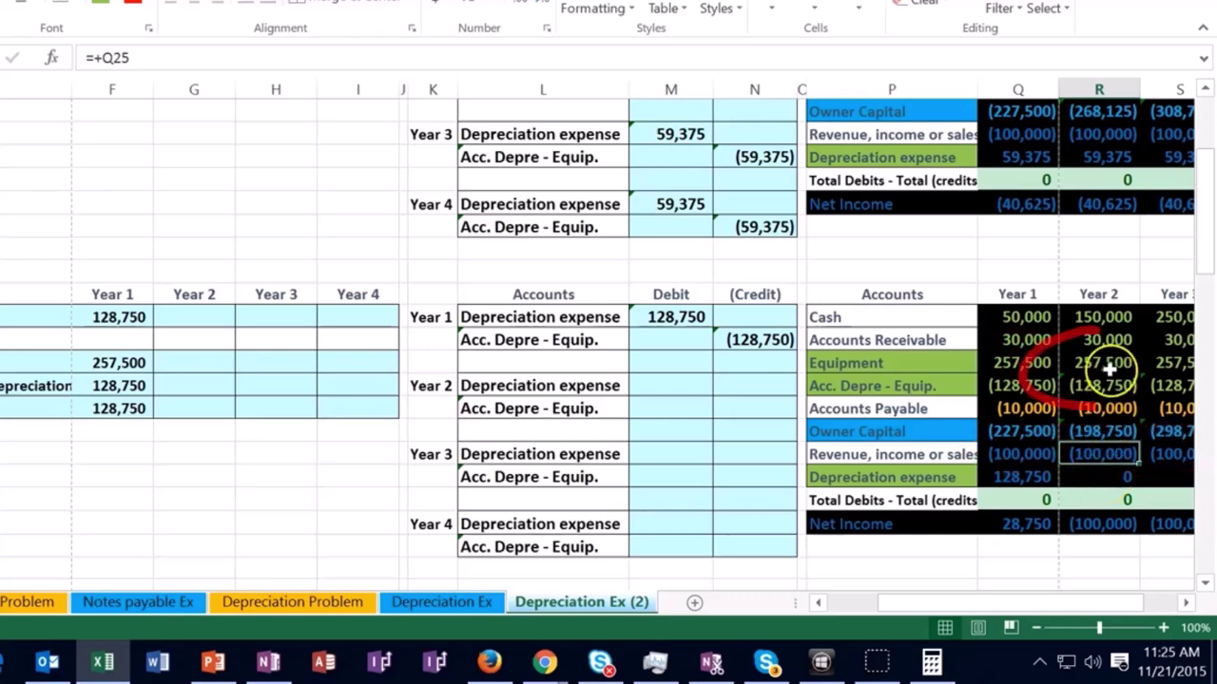
drag(1108, 363, 1107, 378)
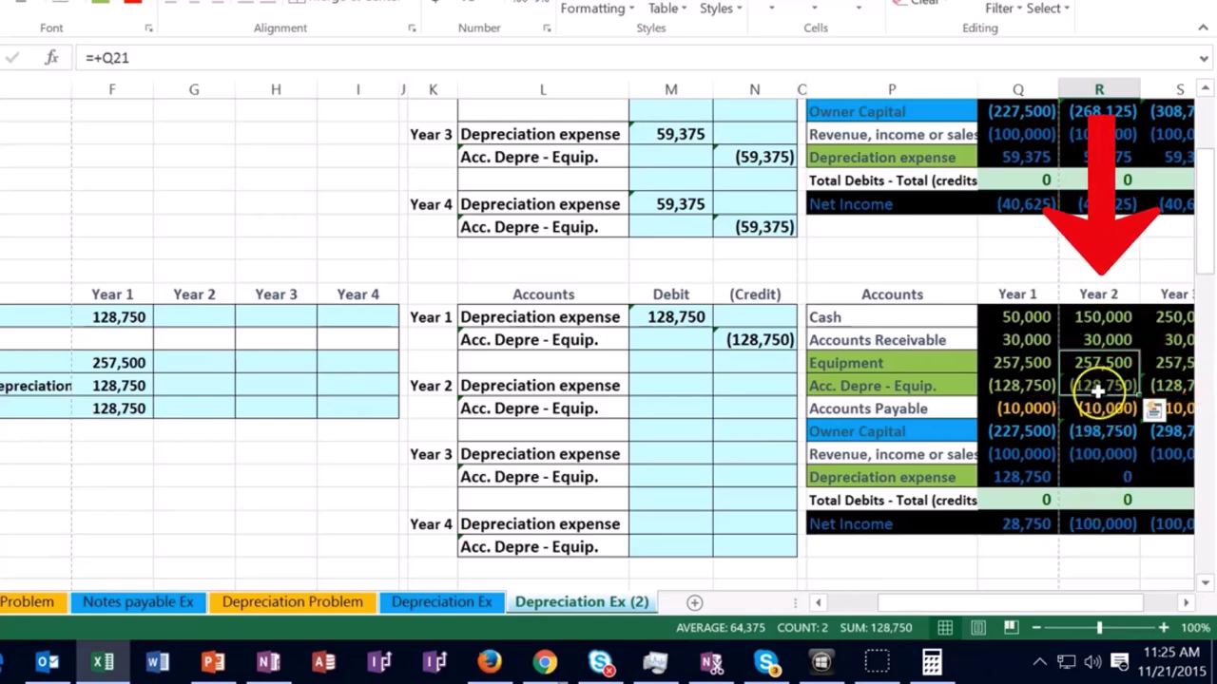
Start the Year 2 calculation with Cost of 257,500 in row 39 and label B40 "(less) accumulated depreciation".
drag(1036, 613, 993, 613)
scroll(725, 539, down, 4)
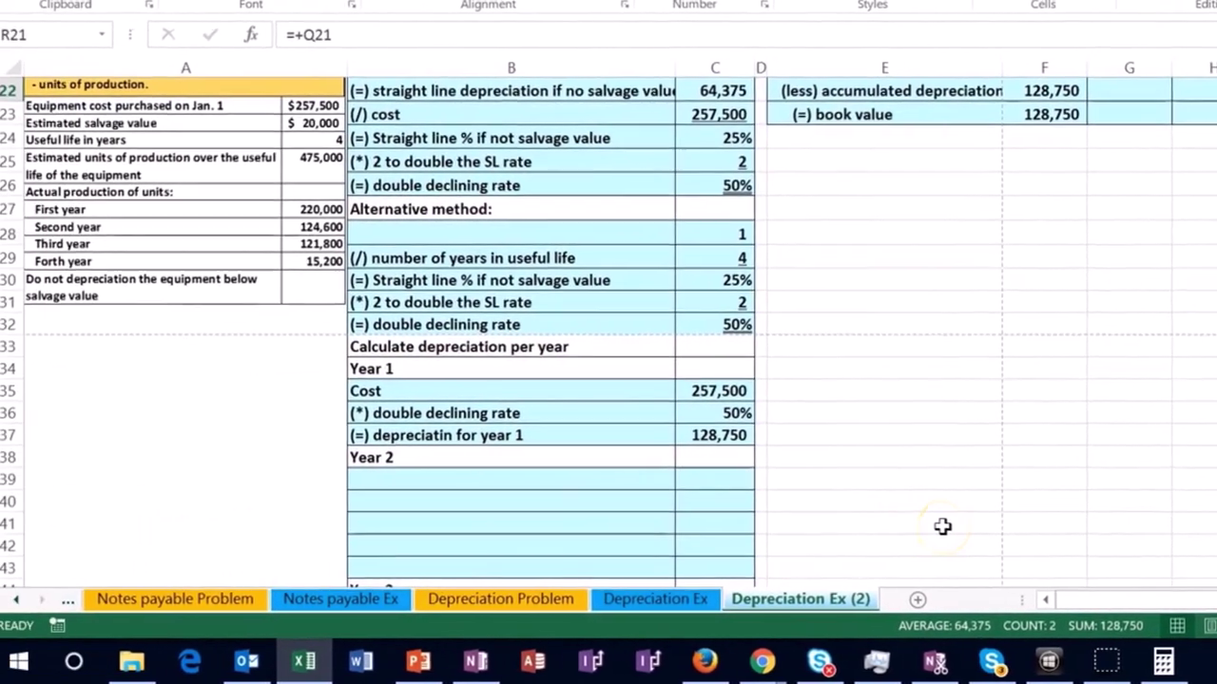
click(424, 483)
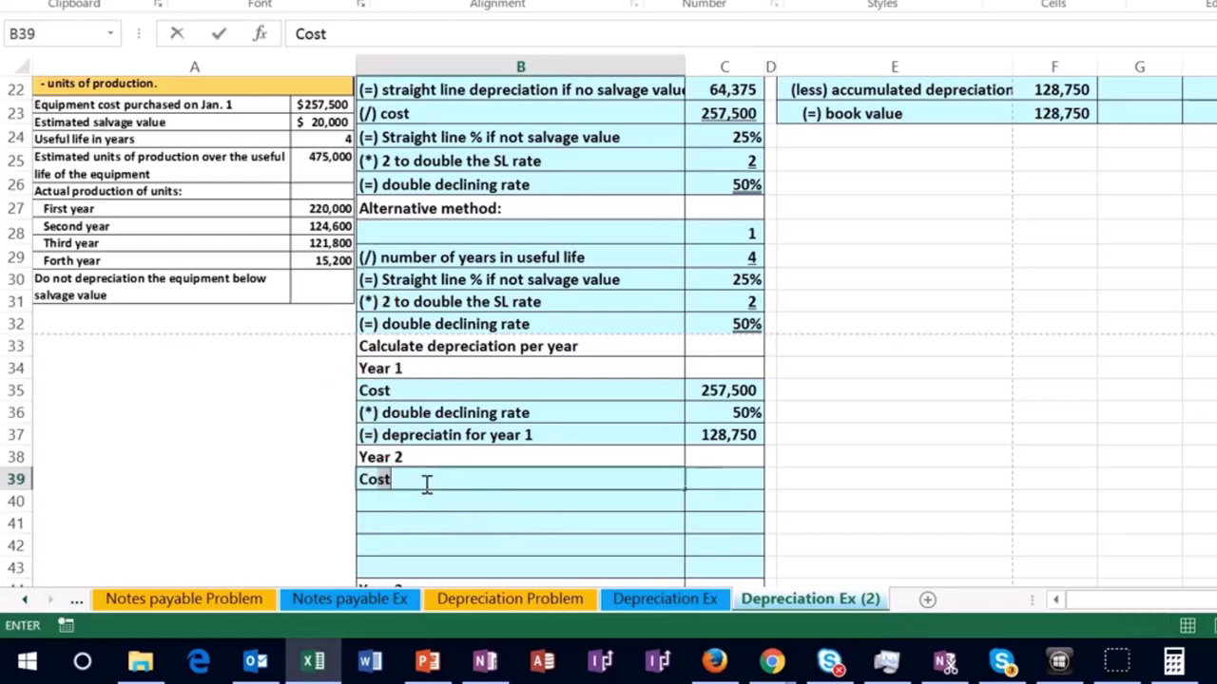
key(Tab)
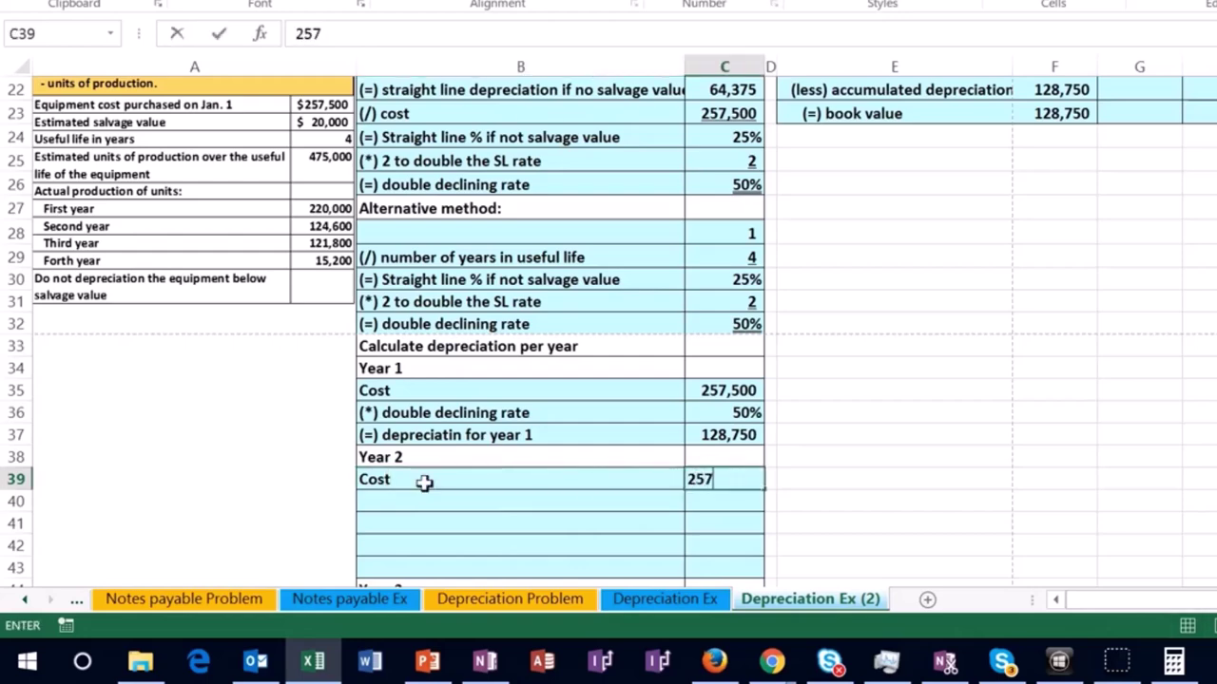
key(Return)
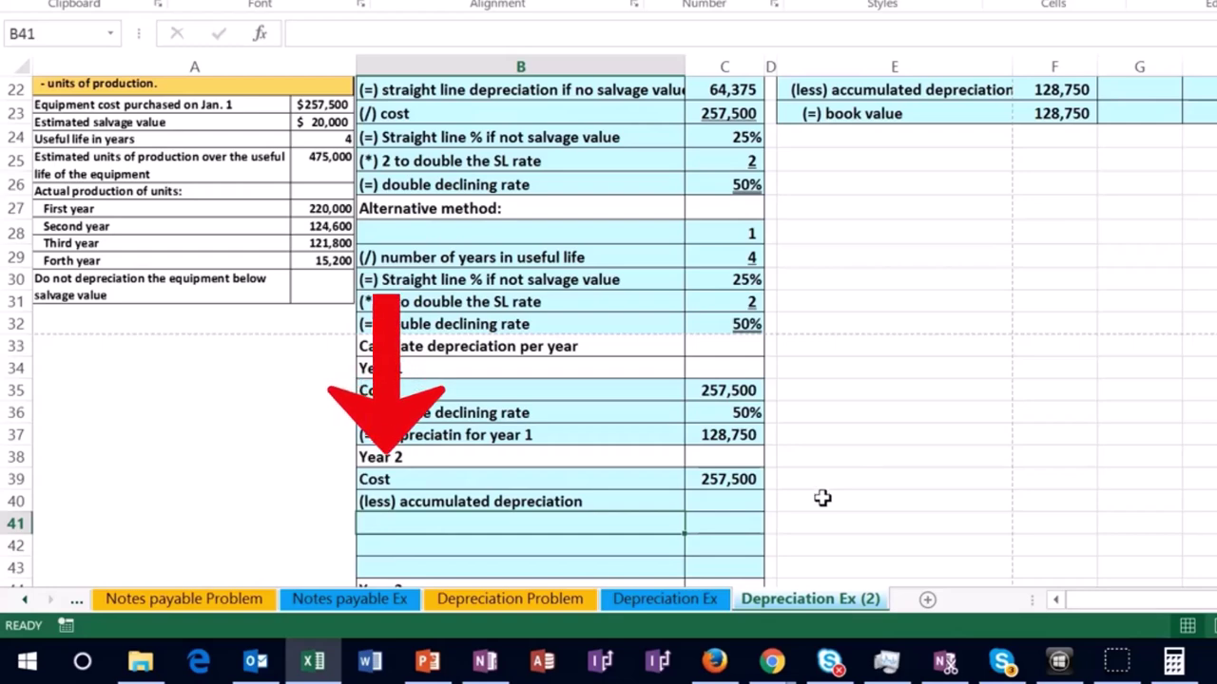
Enter Year 2 accumulated depreciation in C40 as =C37, and add "Book value pior to current year" in row 41 as =C39-C40.
click(742, 505)
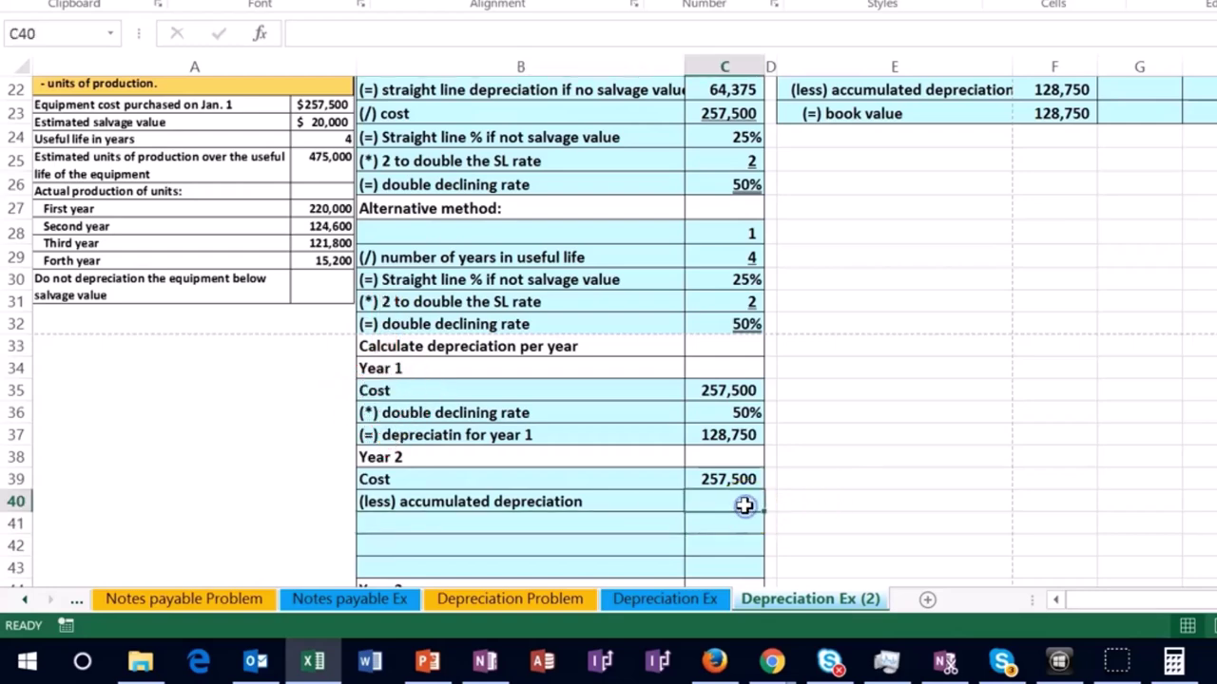
text(=)
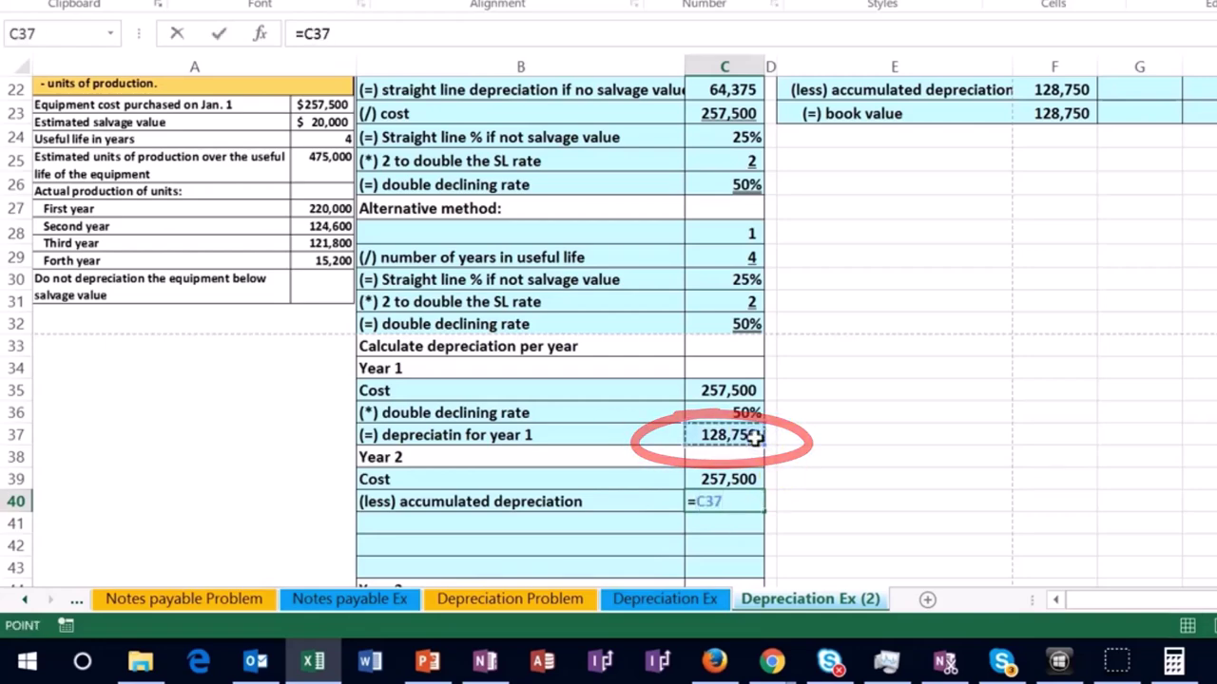
key(Return)
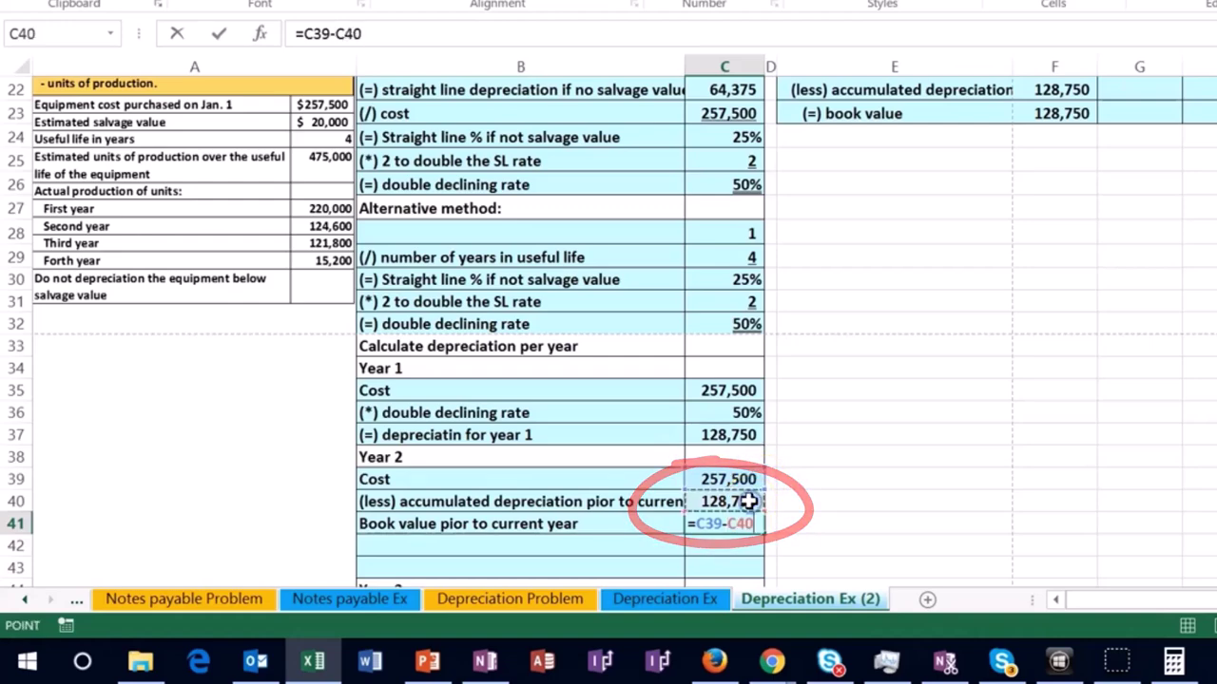
key(Return)
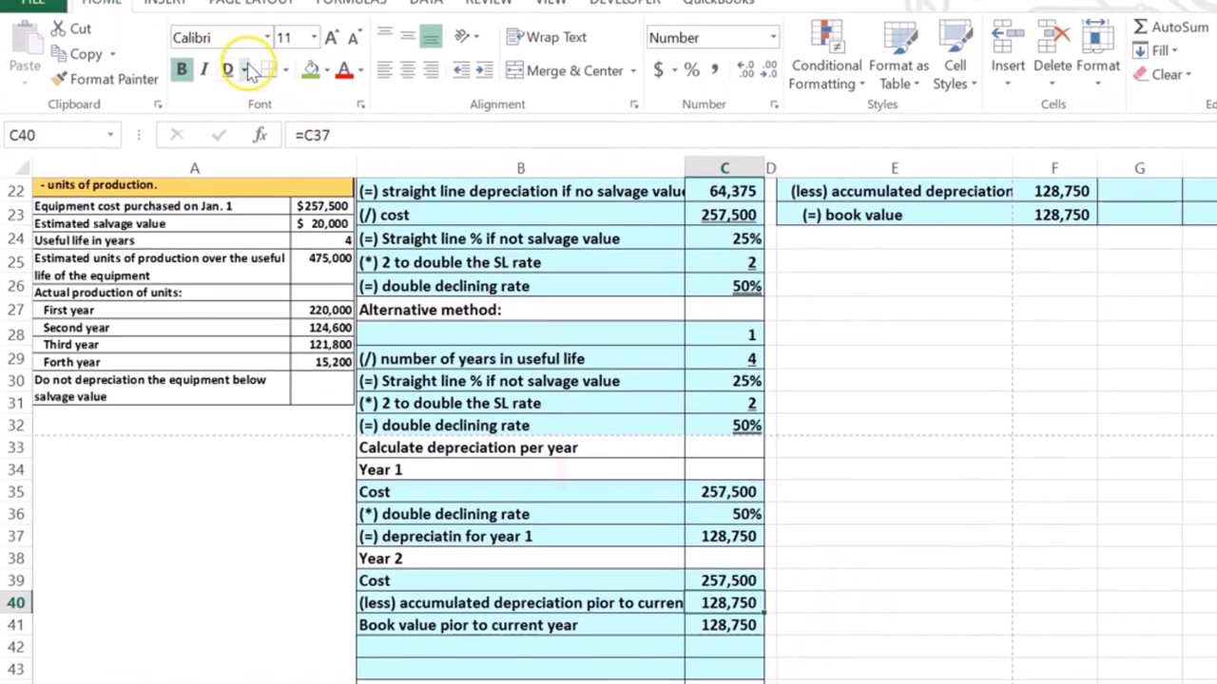
Underline the Year 2 accumulated depreciation in C40 and the rate in C36, and double-underline the Year 1 depreciation in C37.
click(245, 69)
click(258, 95)
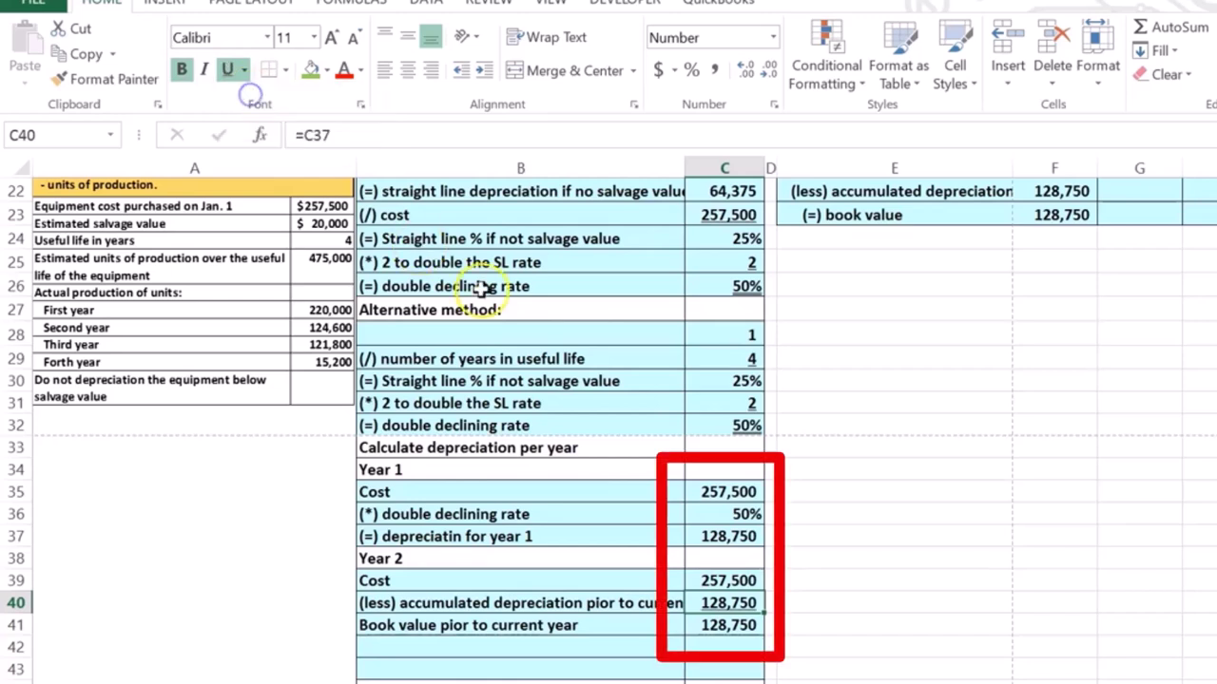
click(713, 511)
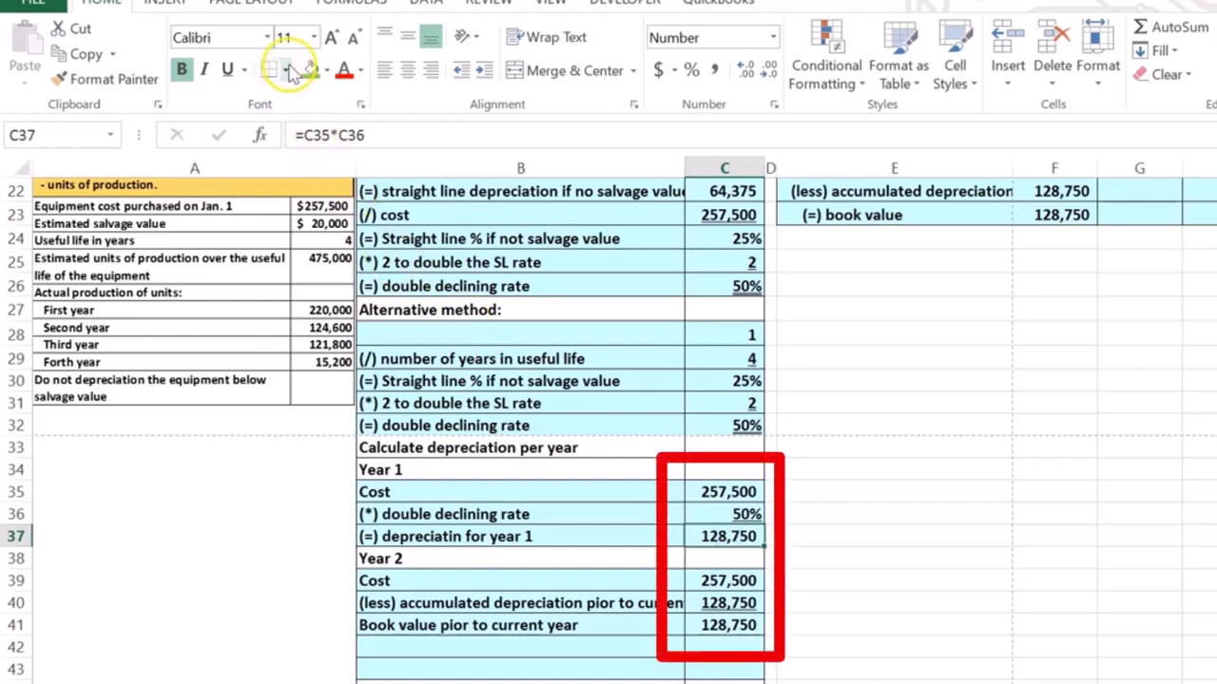
click(246, 70)
click(252, 122)
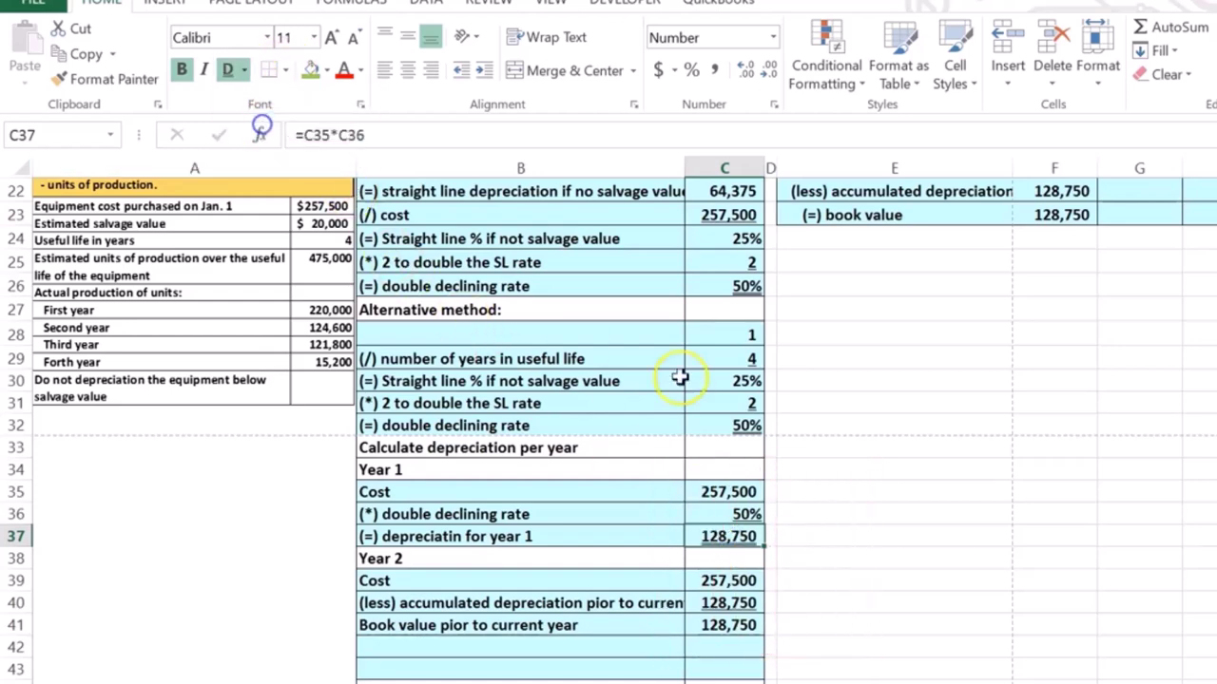
click(932, 494)
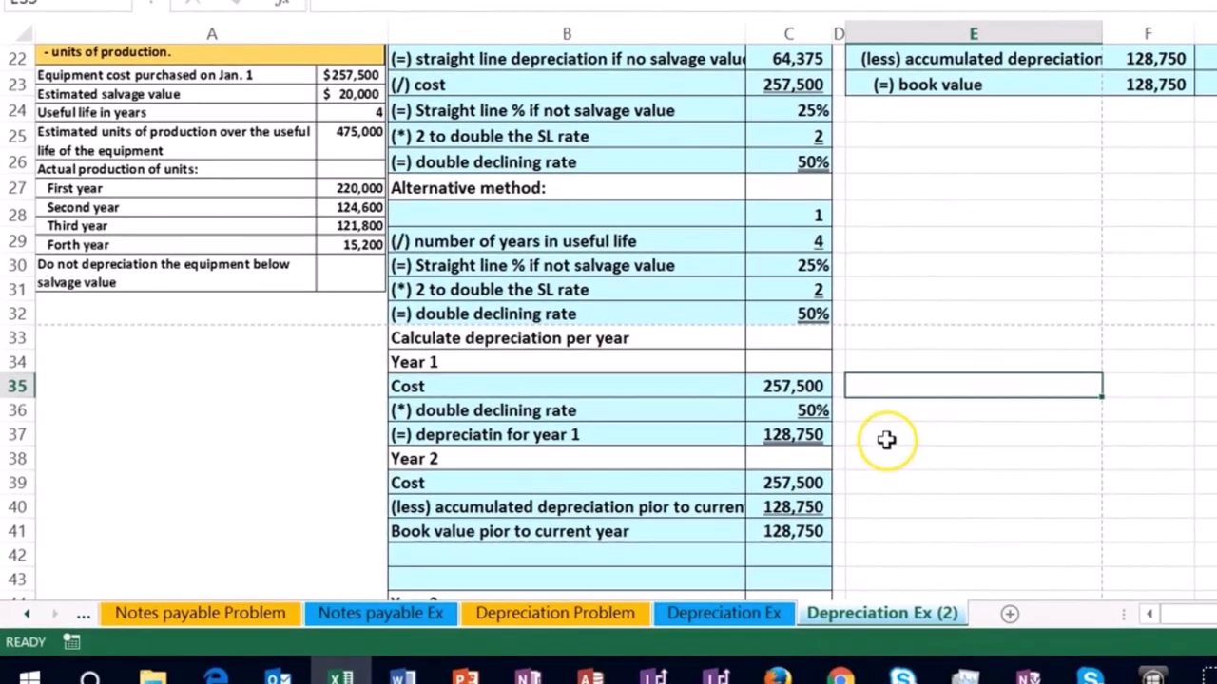
Add the rate line "(*) 2 to double the SL rate" in row 42 with the formula =C36.
click(524, 551)
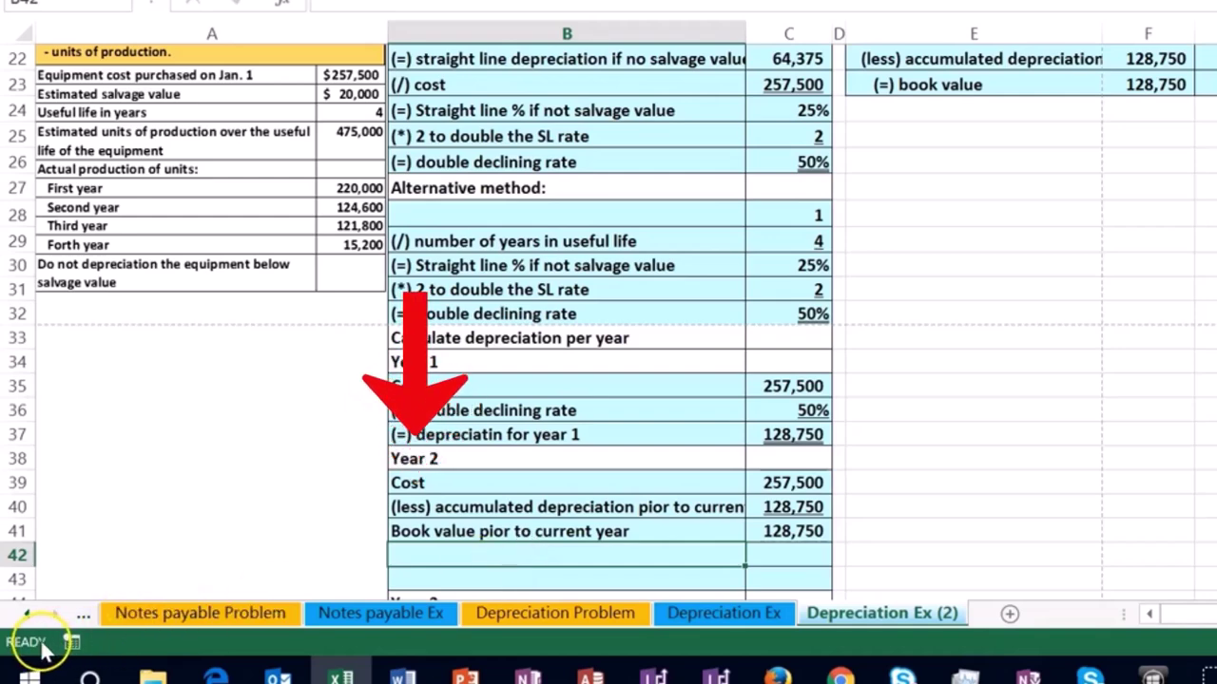
text((*) 2 to double the SL rate)
key(Return)
click(775, 555)
text(=)
click(819, 411)
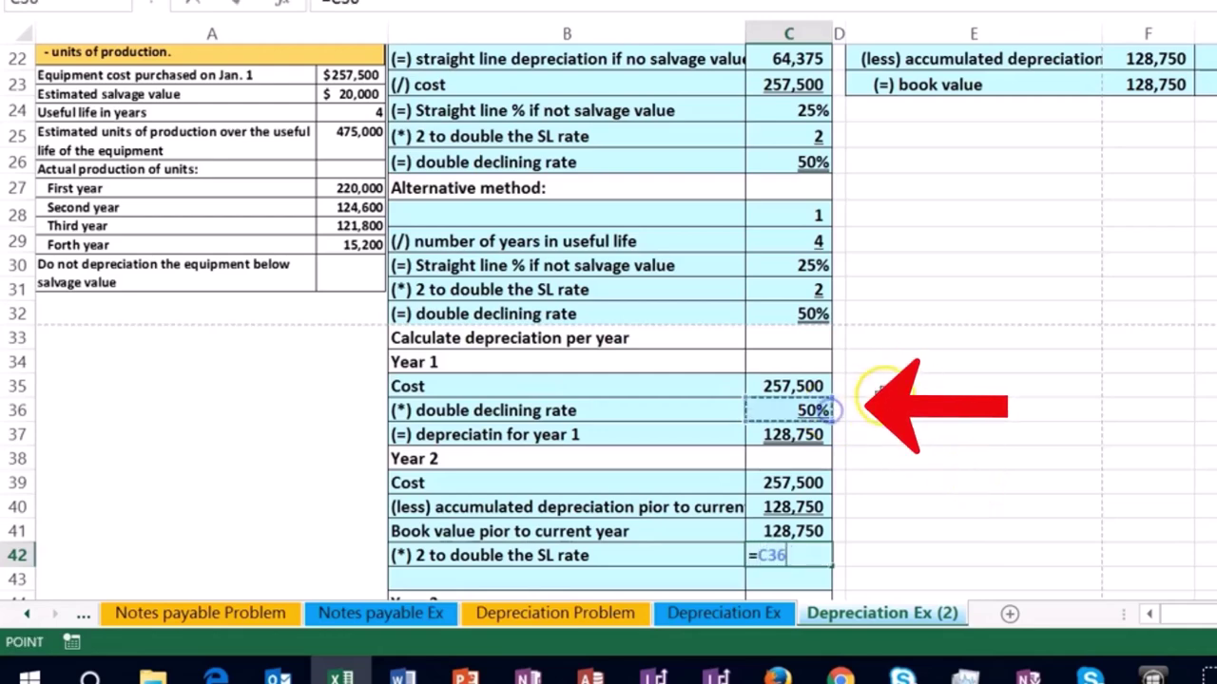
key(Return)
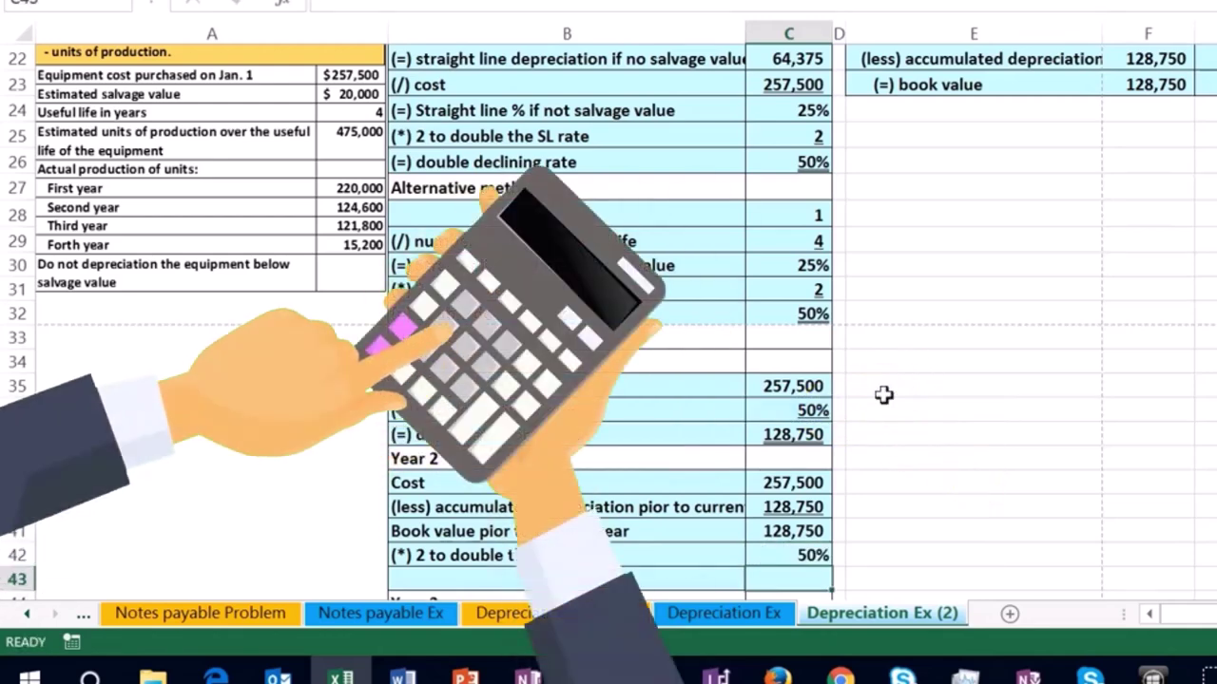
Add the line "(=) depreciatin for year 2" in row 43 with the formula =C41*C42.
scroll(884, 394, down, 1)
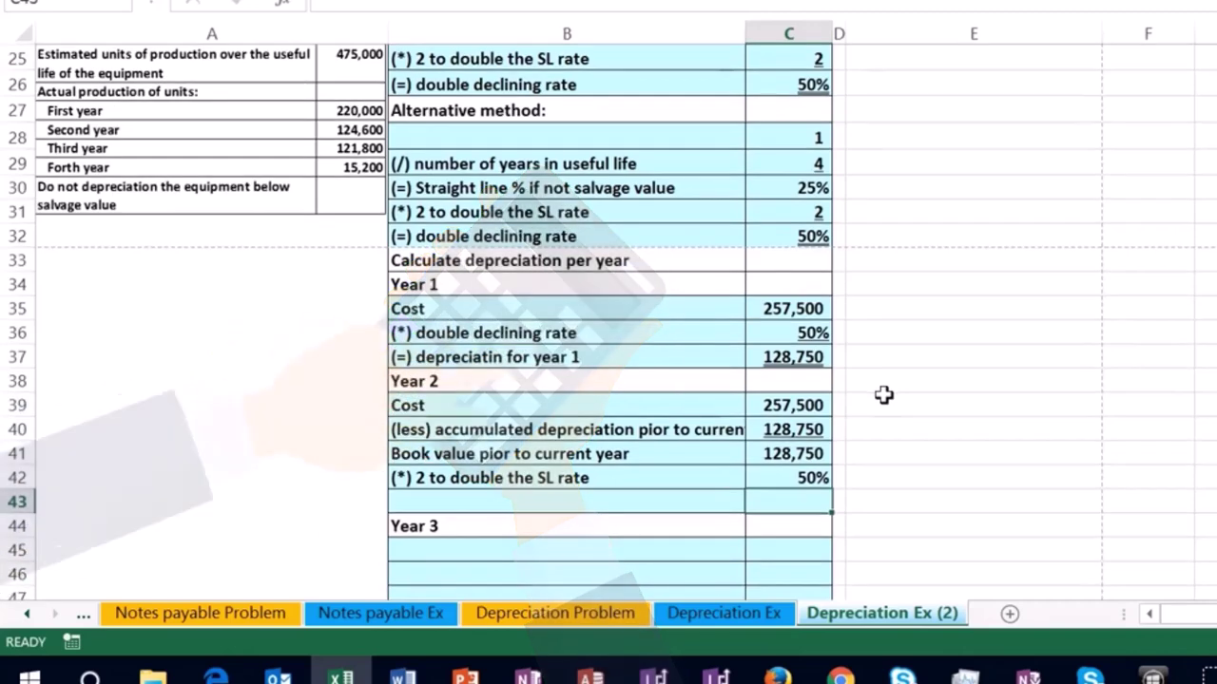
click(439, 503)
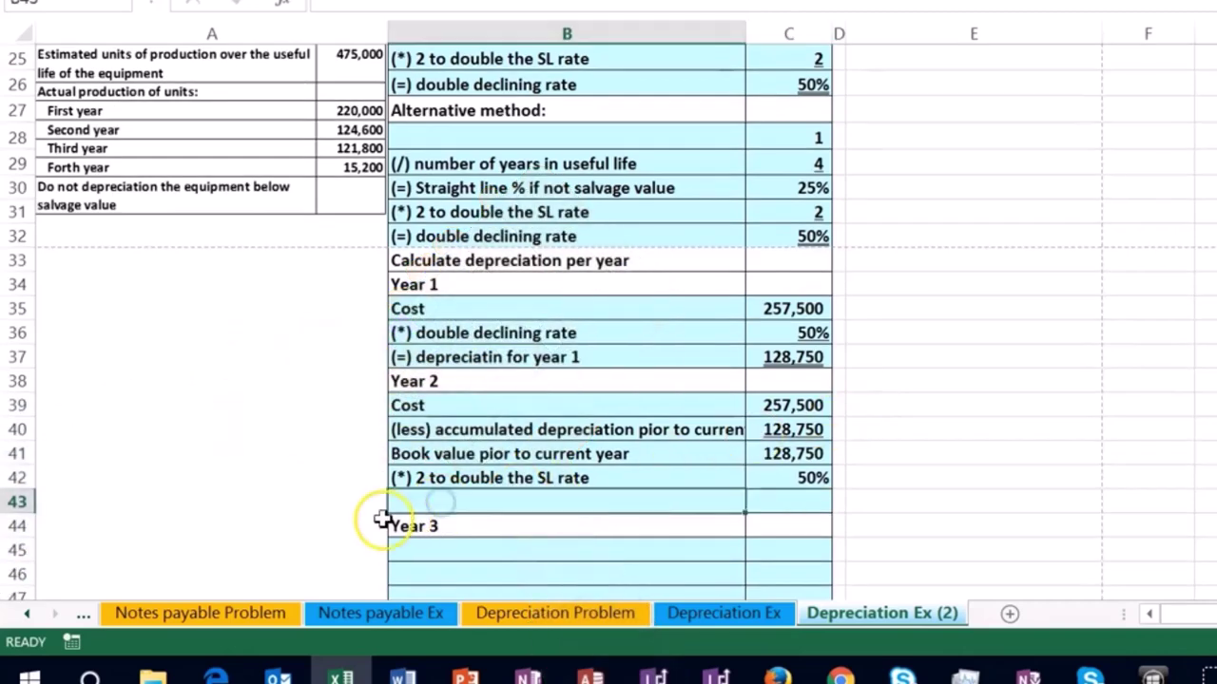
text((=) depreciatin for year 2)
click(788, 496)
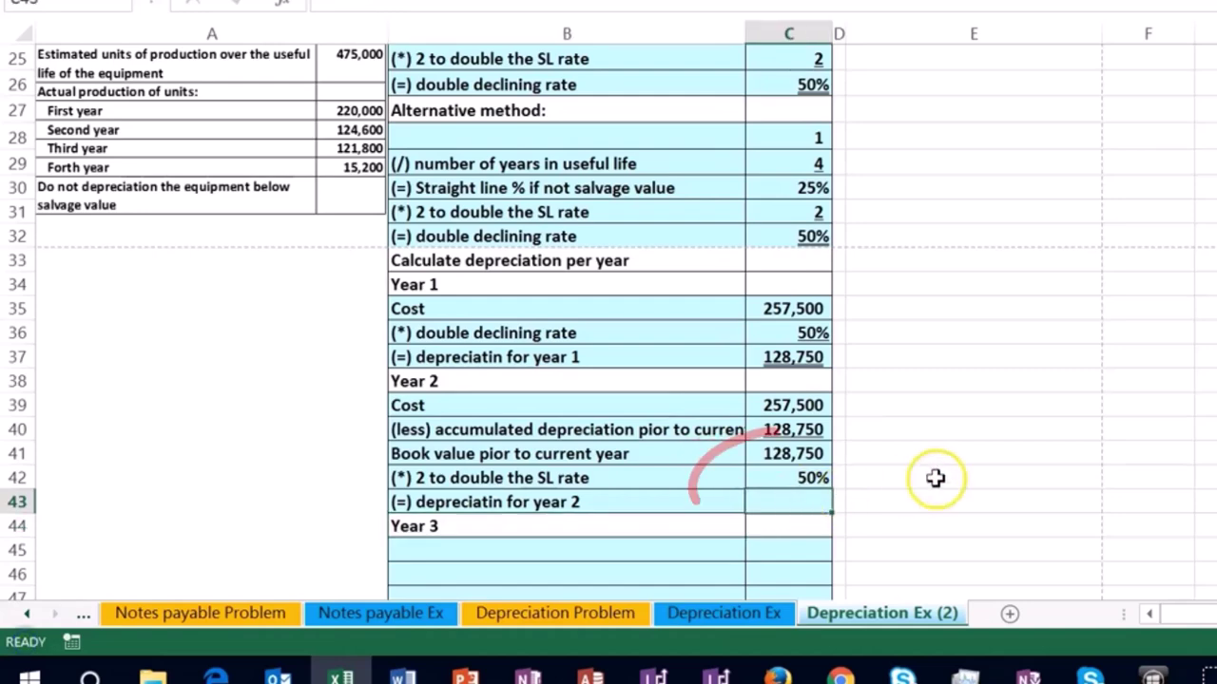
text(=)
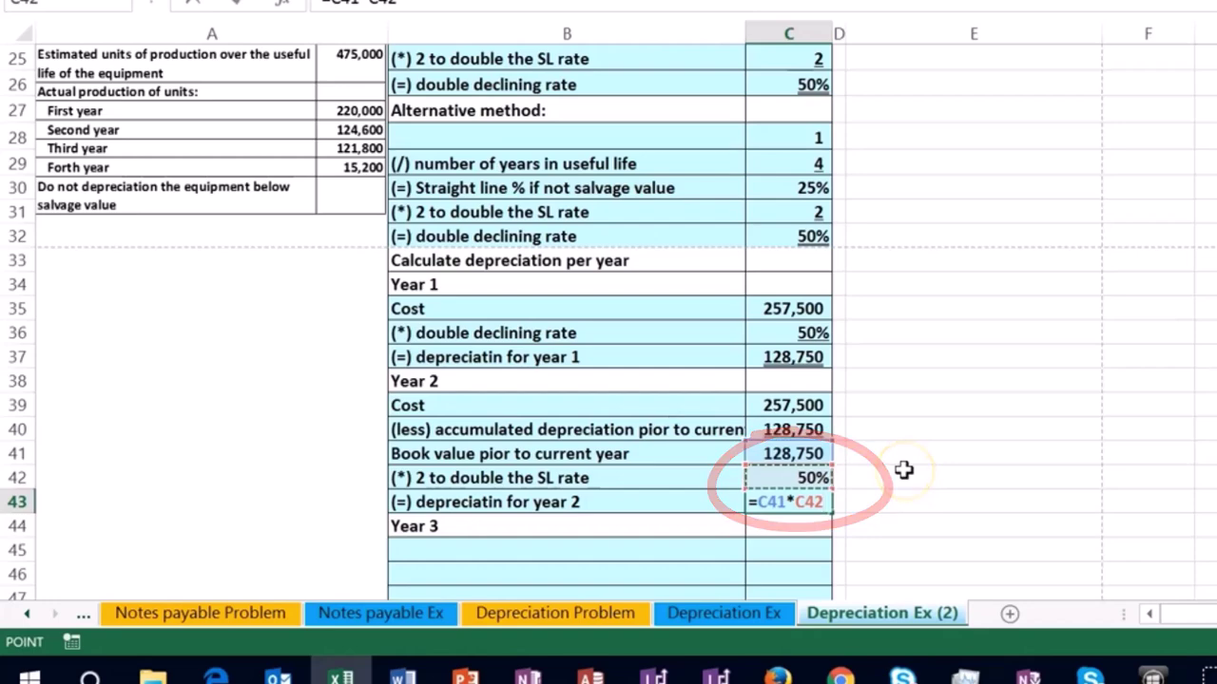
key(Return)
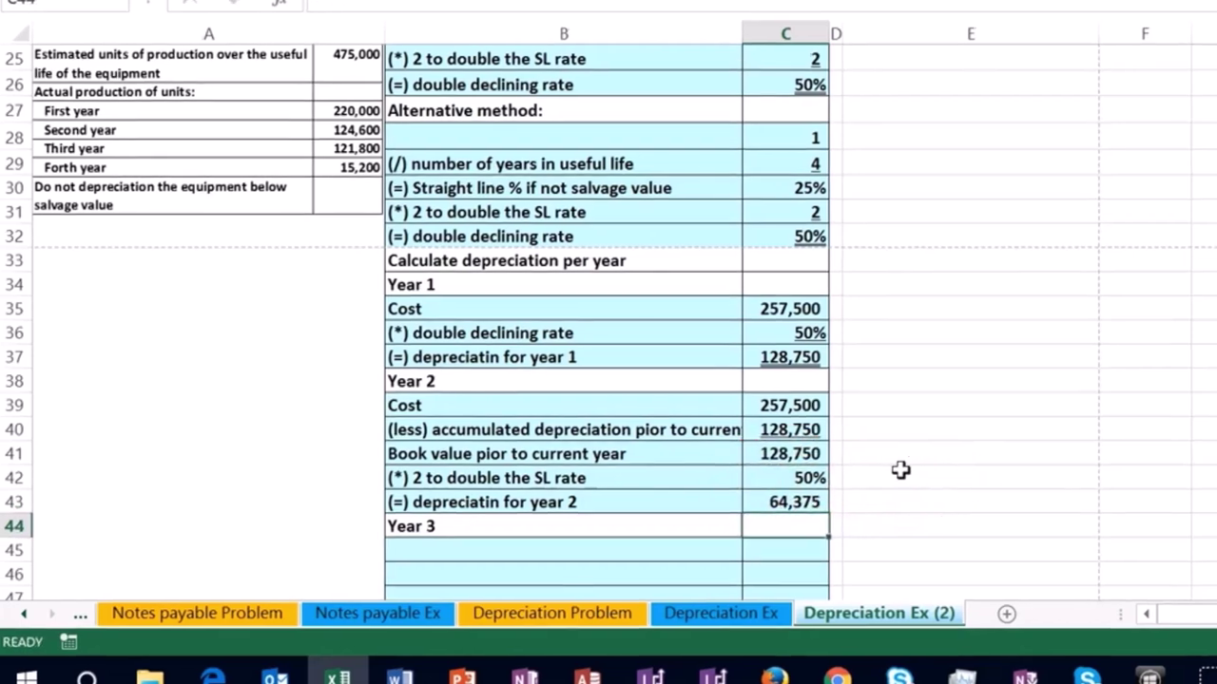
In the double declining summary table, link Year 2 Depreciation to the calculated year 2 depreciation and carry over the Year 1 Cost.
scroll(904, 469, up, 4)
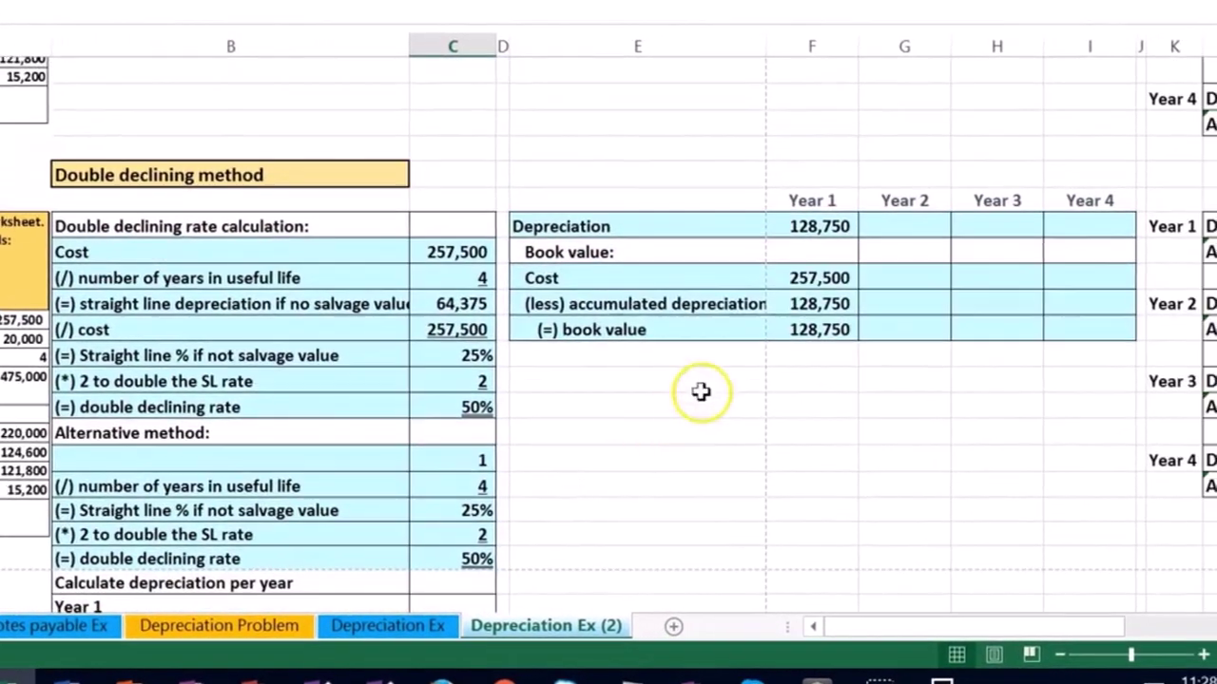
click(911, 189)
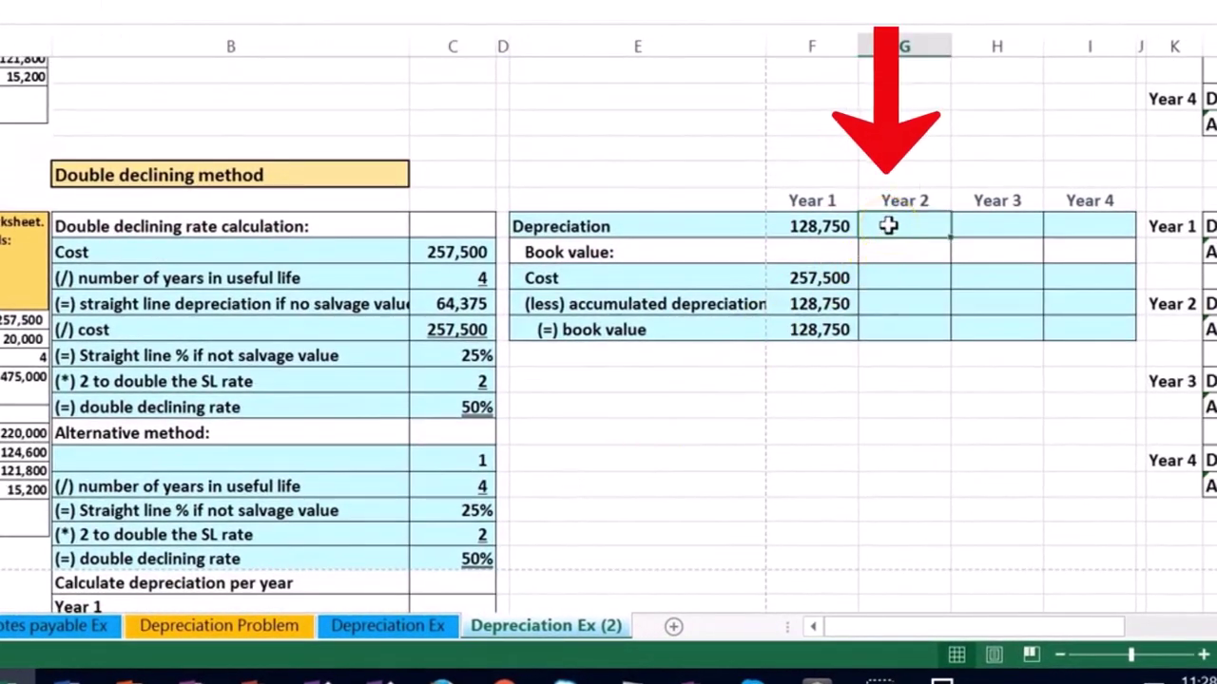
text(=)
scroll(741, 358, down, 3)
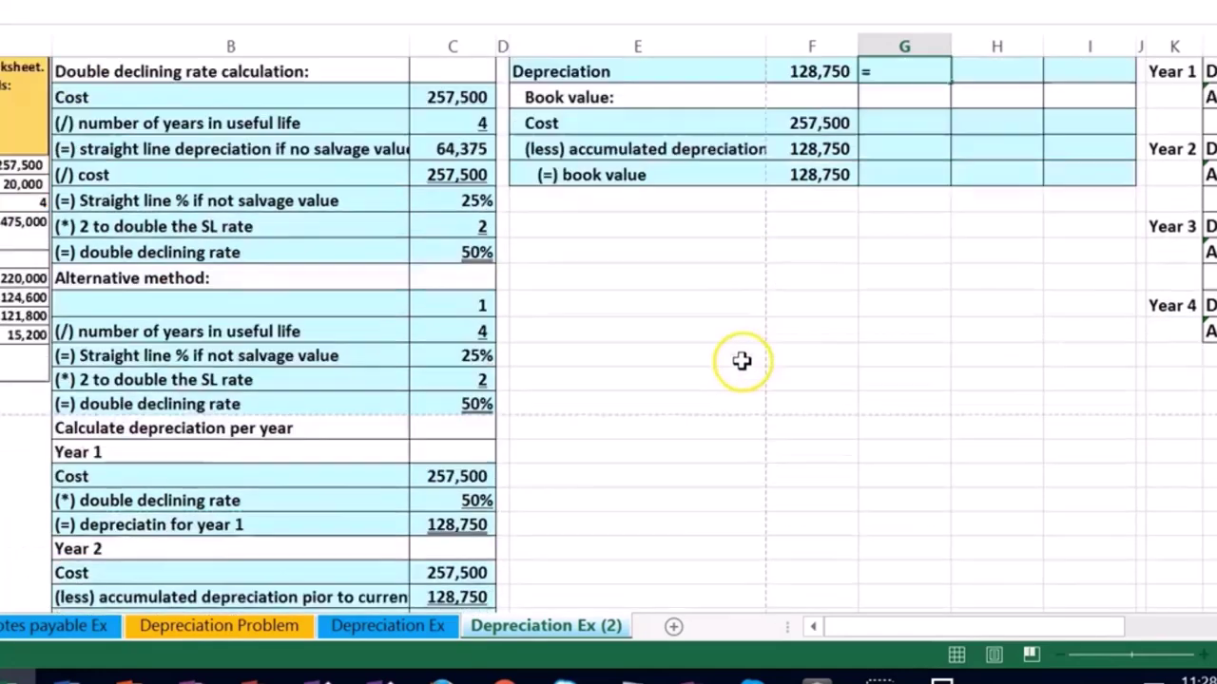
scroll(729, 361, down, 1)
click(495, 513)
key(Return)
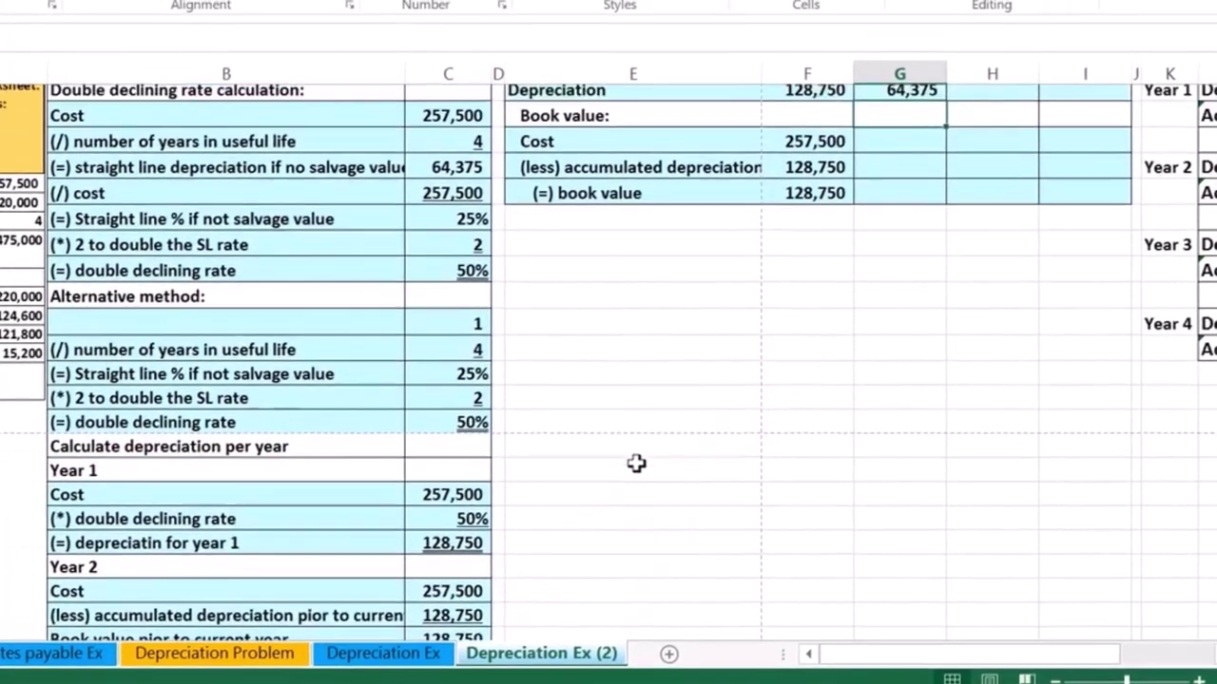
scroll(635, 468, up, 2)
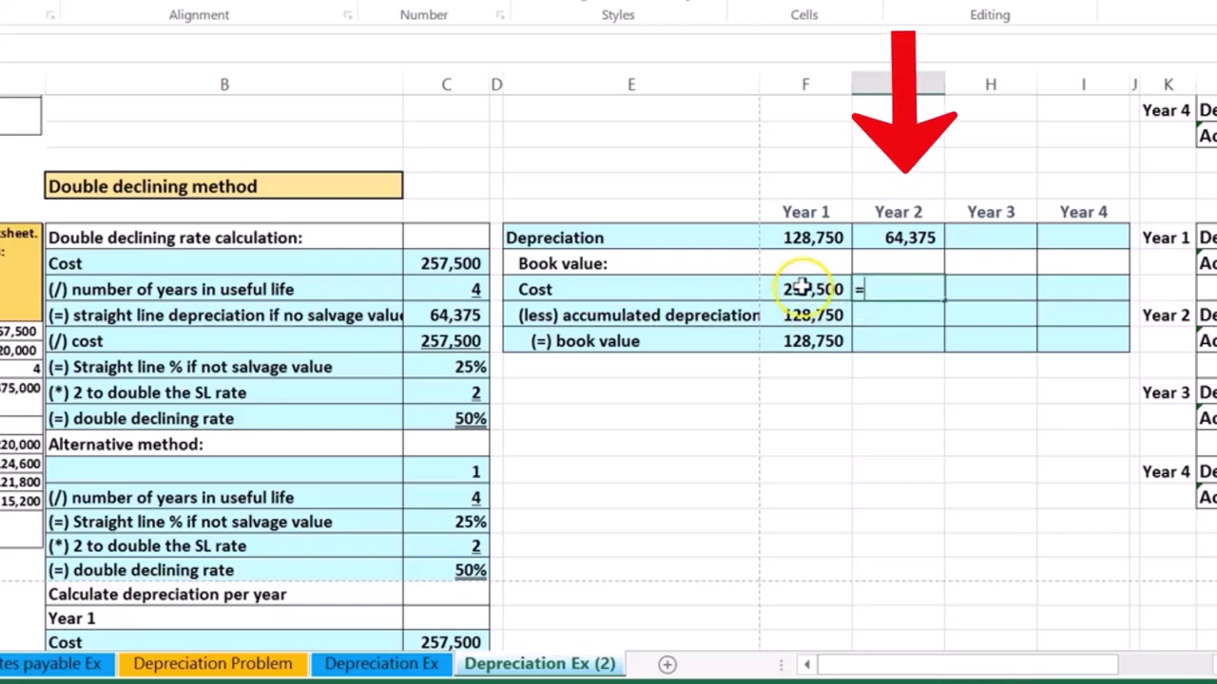
key(Return)
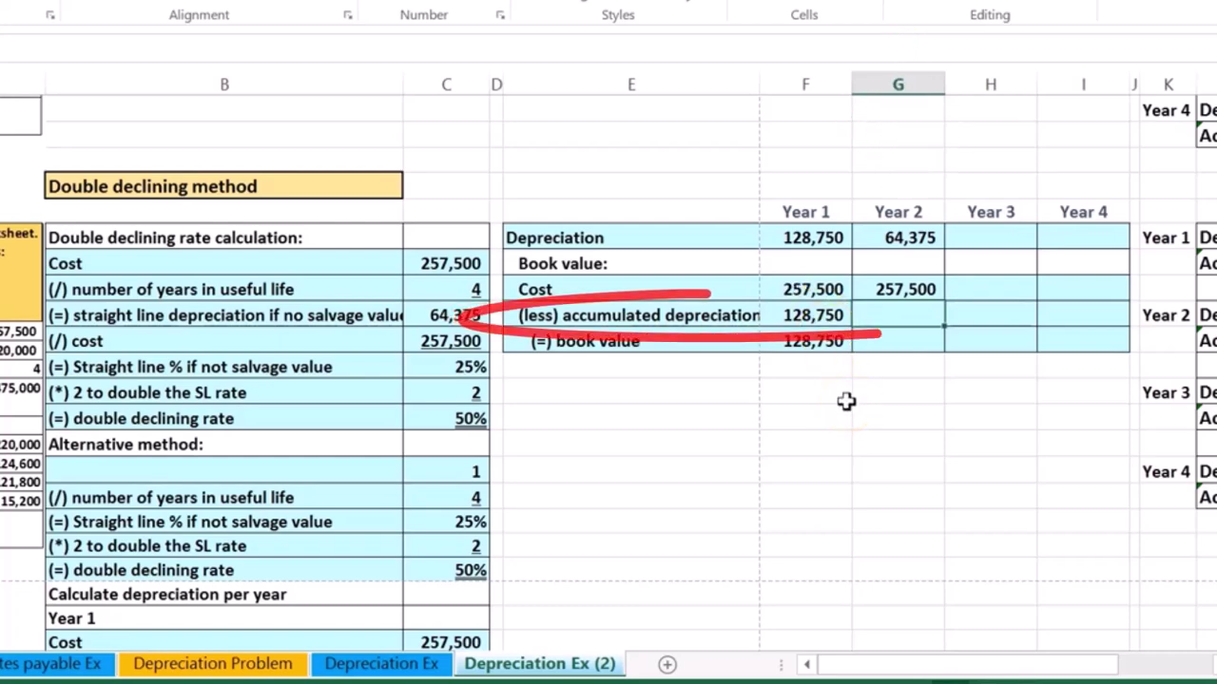
Calculate Year 2 accumulated depreciation in G22 as =F22+G19 and check it against the sum of Year 1 and Year 2 depreciation.
text(=)
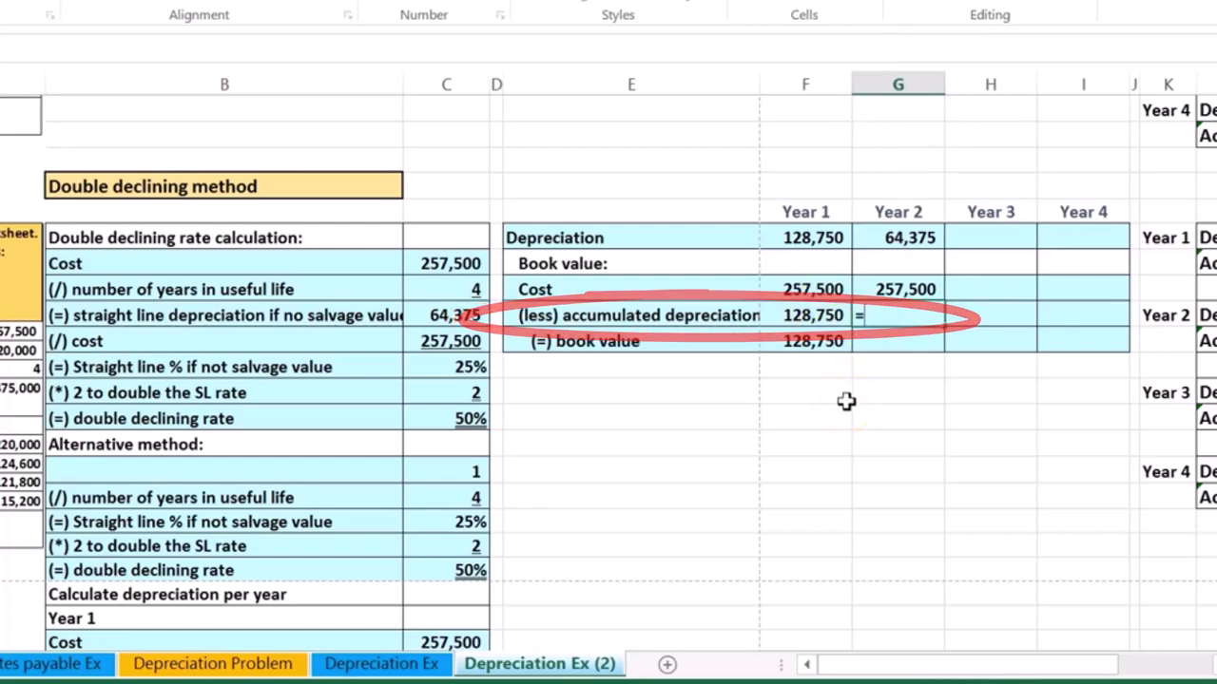
click(812, 315)
text(+)
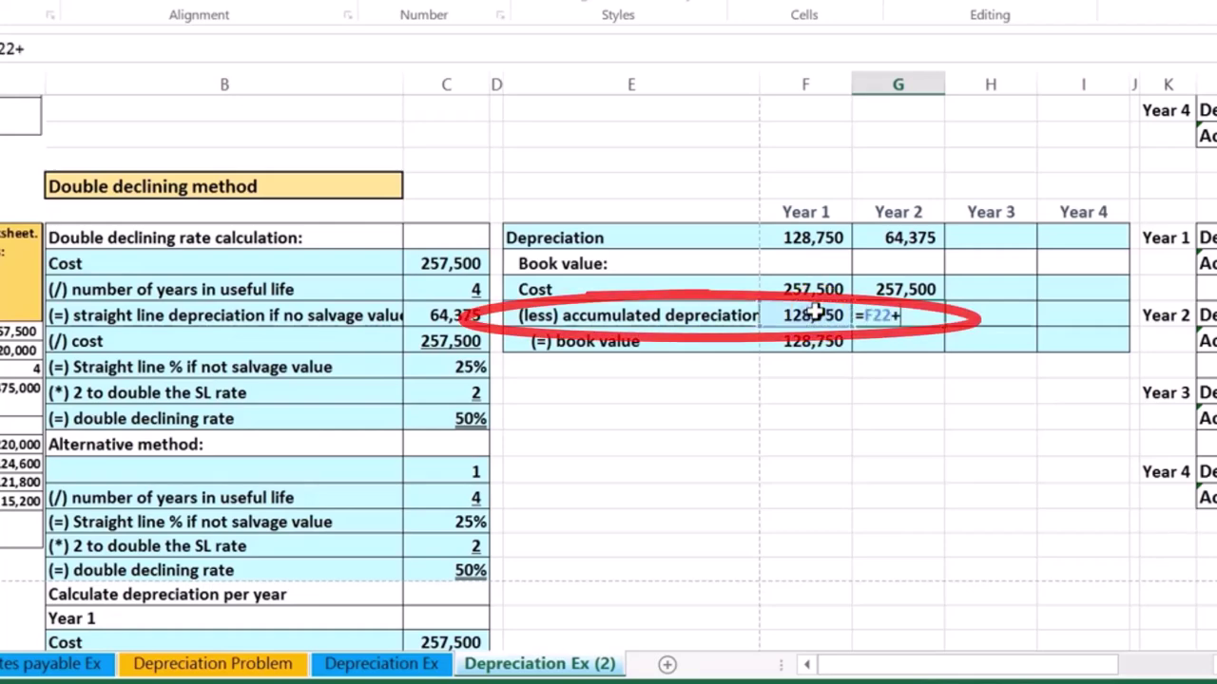
click(898, 238)
key(Return)
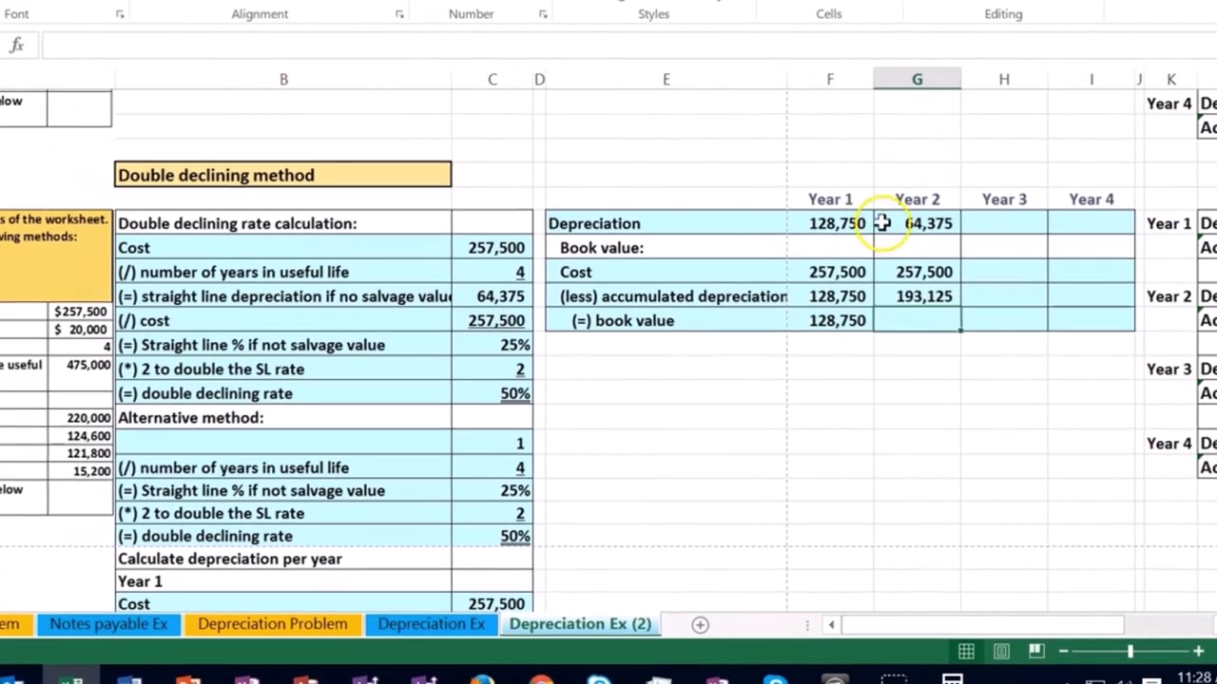
drag(834, 224, 888, 234)
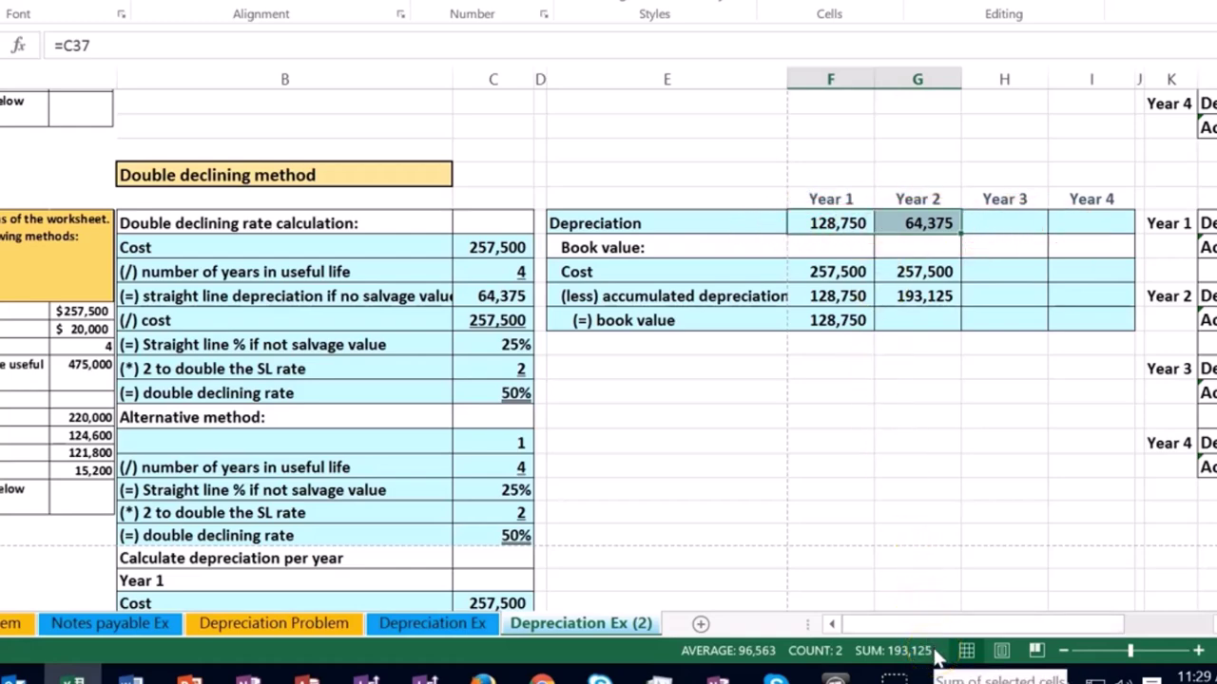
Calculate the Year 2 book value in the summary table as cost less accumulated depreciation, =G21-G22.
click(914, 320)
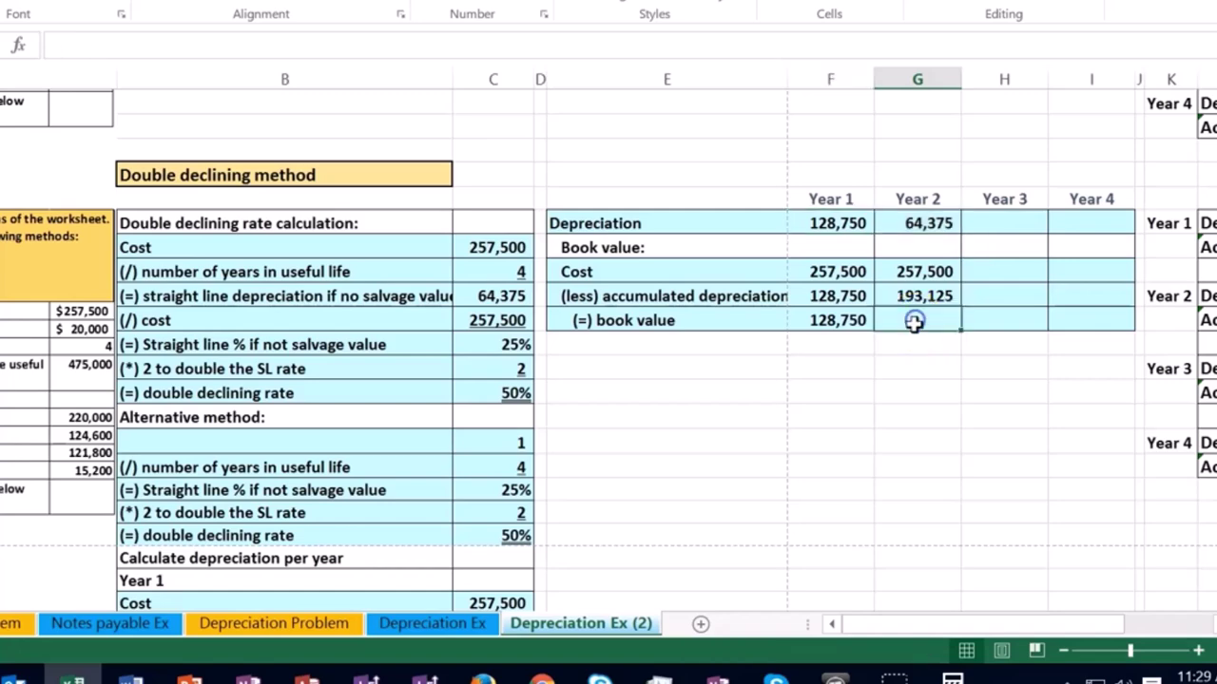
text(=)
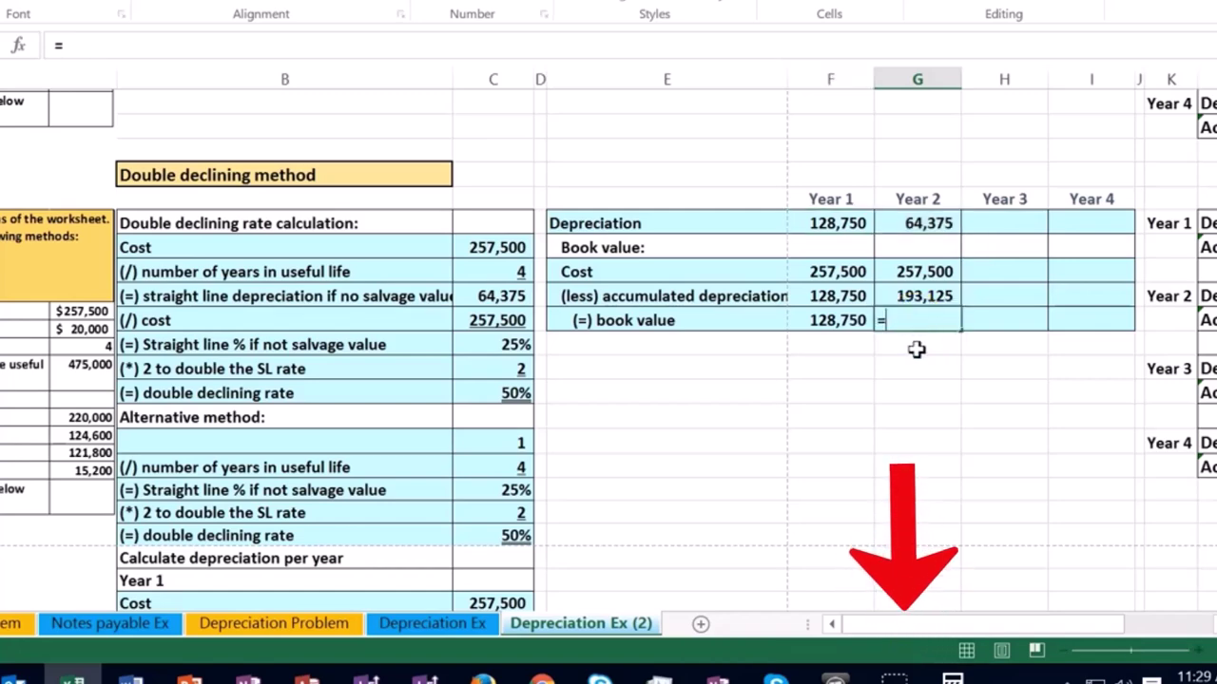
text(G21-)
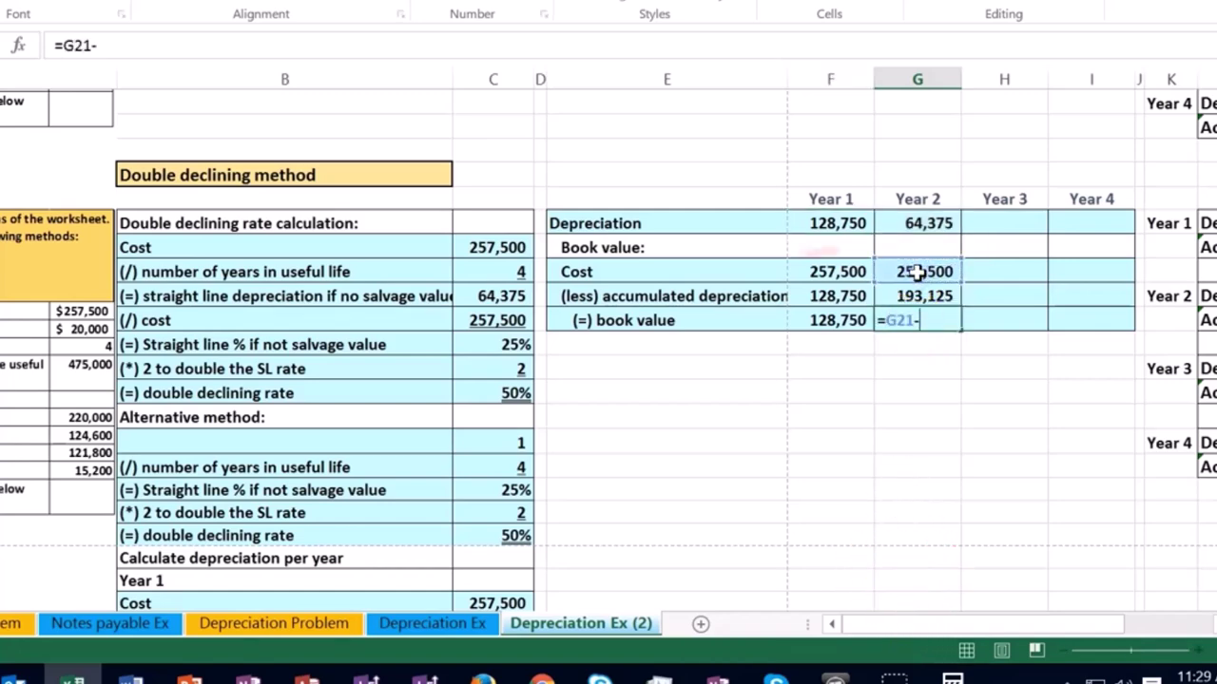
click(907, 294)
key(Return)
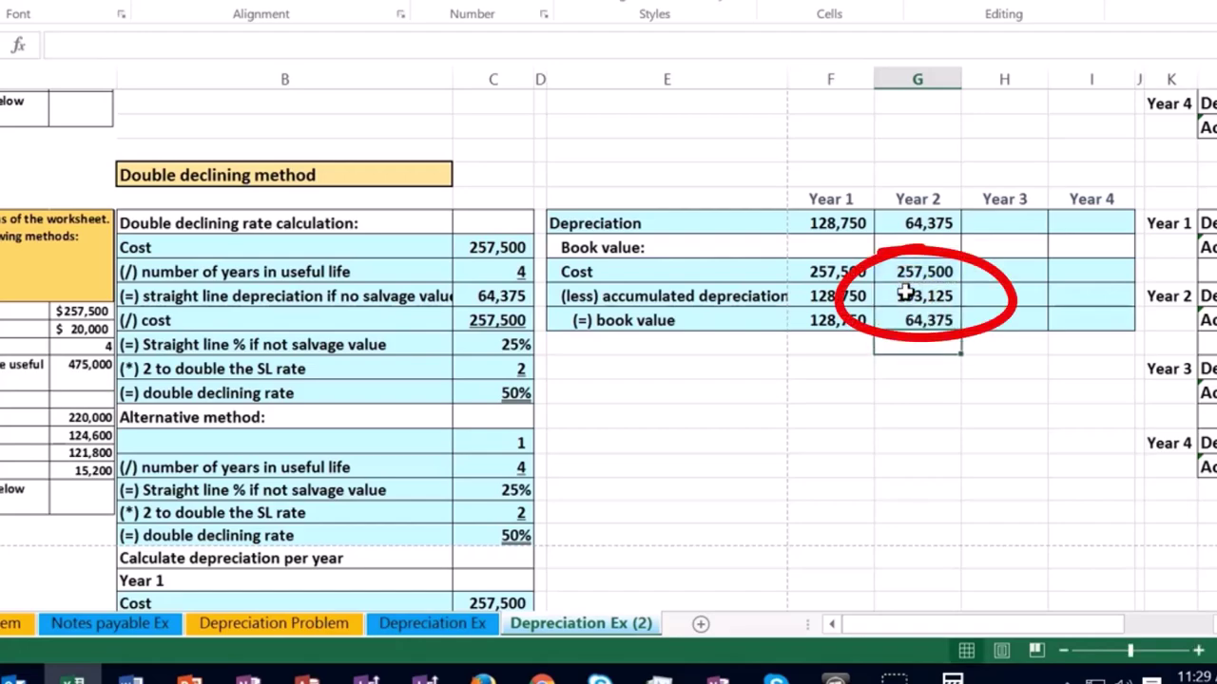
Record the Year 2 Depreciation expense debit in the double declining journal entries with the formula =G19.
drag(983, 623, 1050, 624)
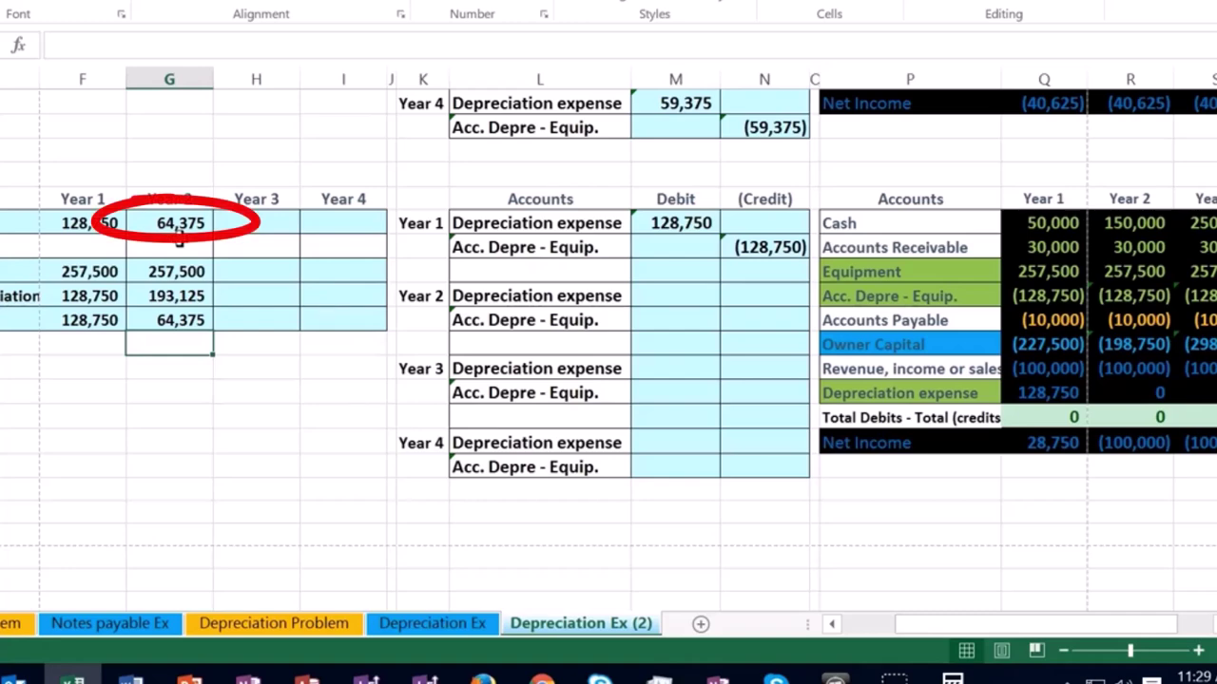
click(632, 293)
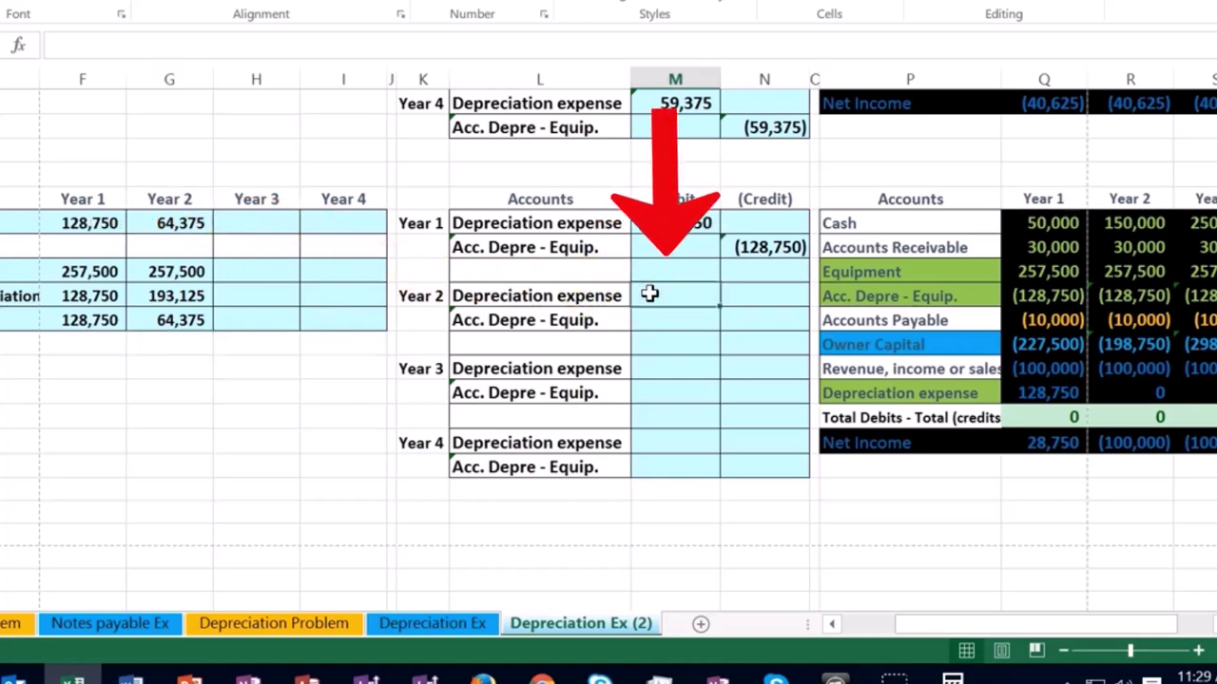
text(=)
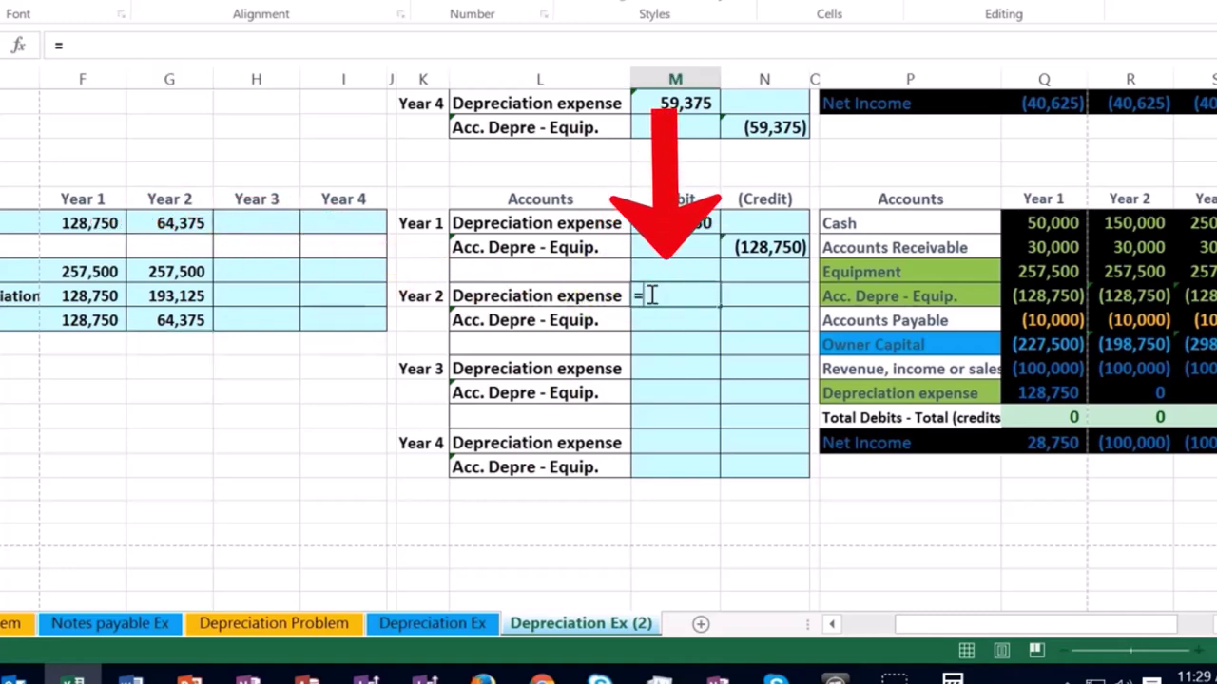
click(177, 222)
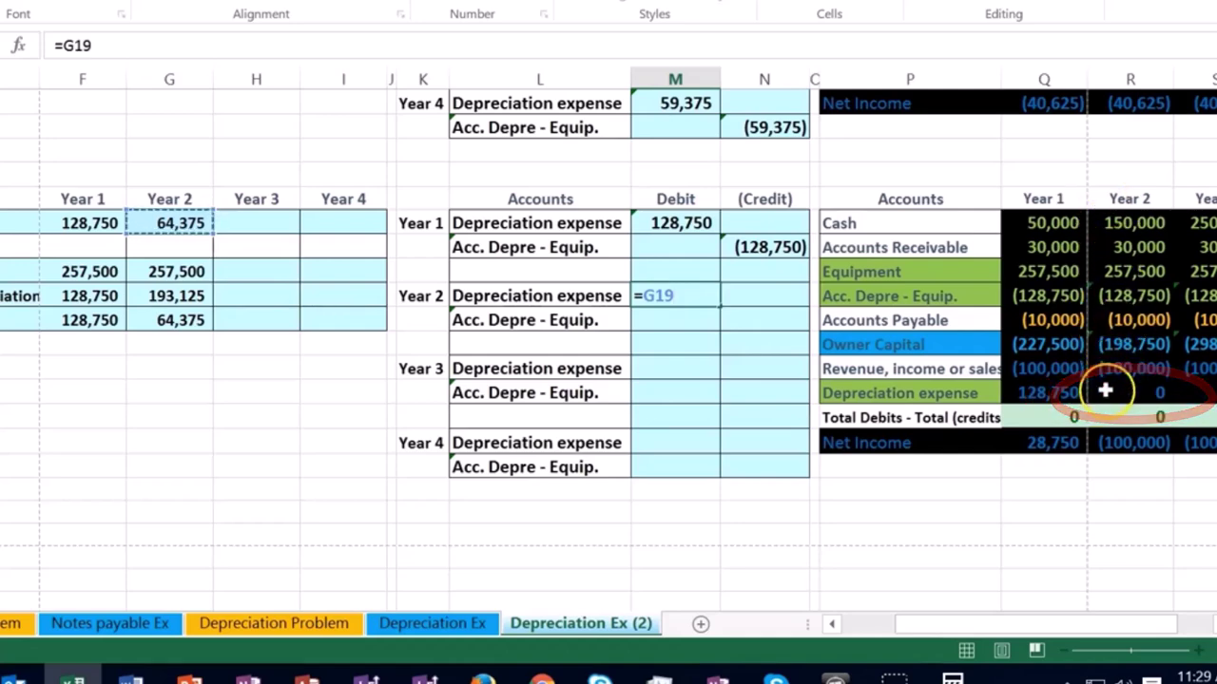
key(Return)
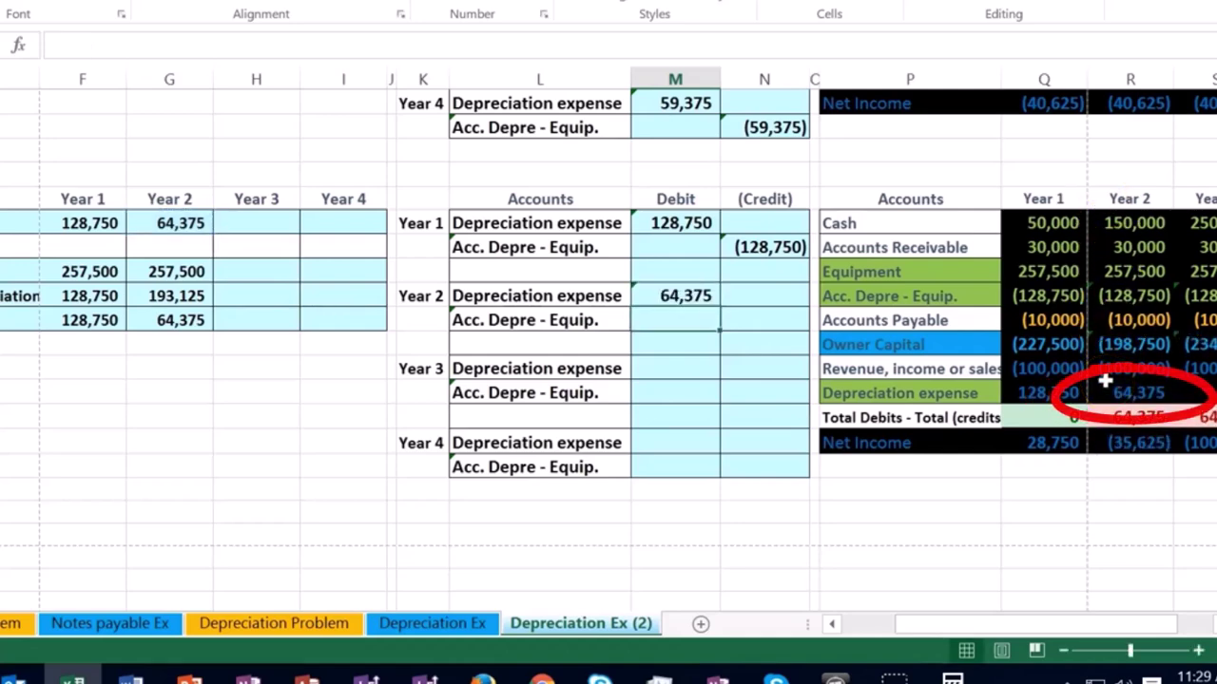
Record the Year 2 Acc. Depre - Equip. credit in the double declining journal entries as the negative of the debit, -M22.
click(781, 319)
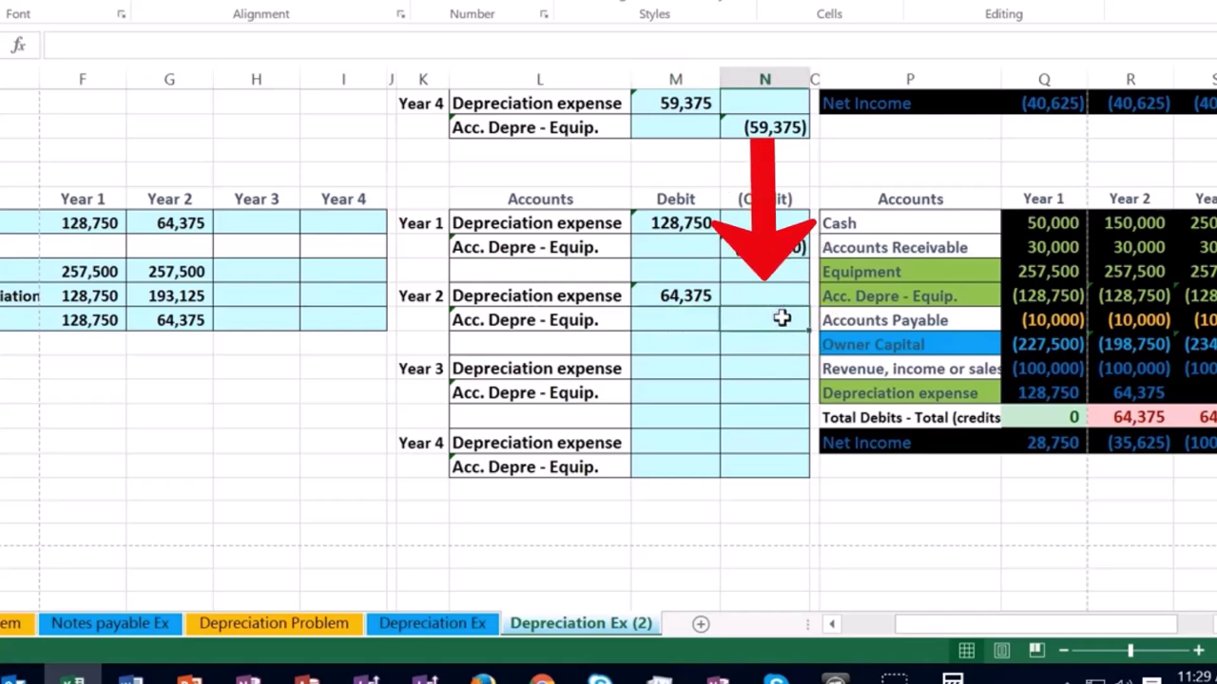
text(-)
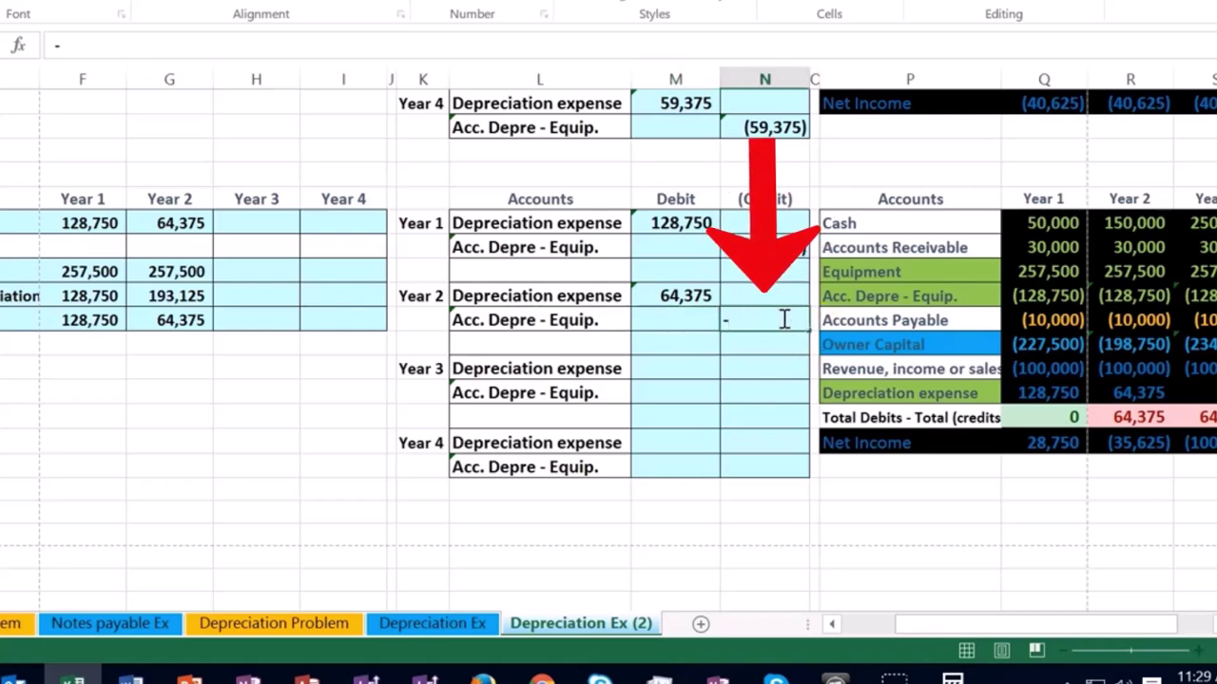
click(691, 297)
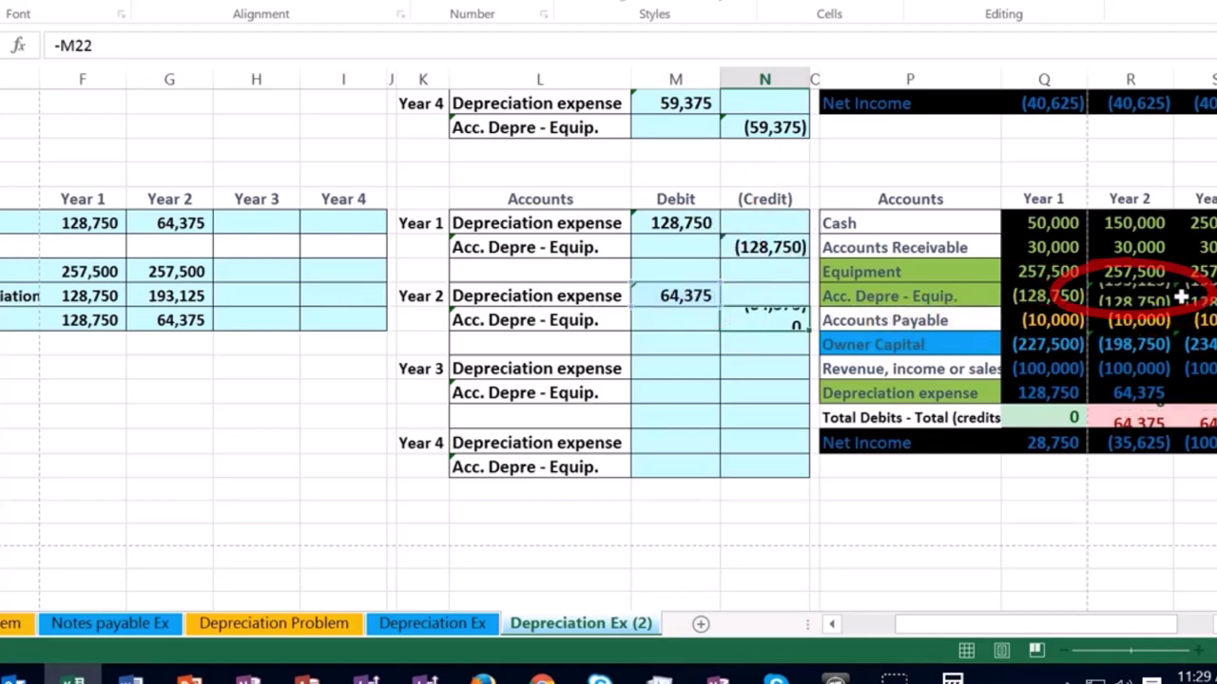
key(Return)
Check the Year 2 accumulated depreciation and depreciation expense balances in the double declining accounts against the schedule and Year 1.
click(1129, 298)
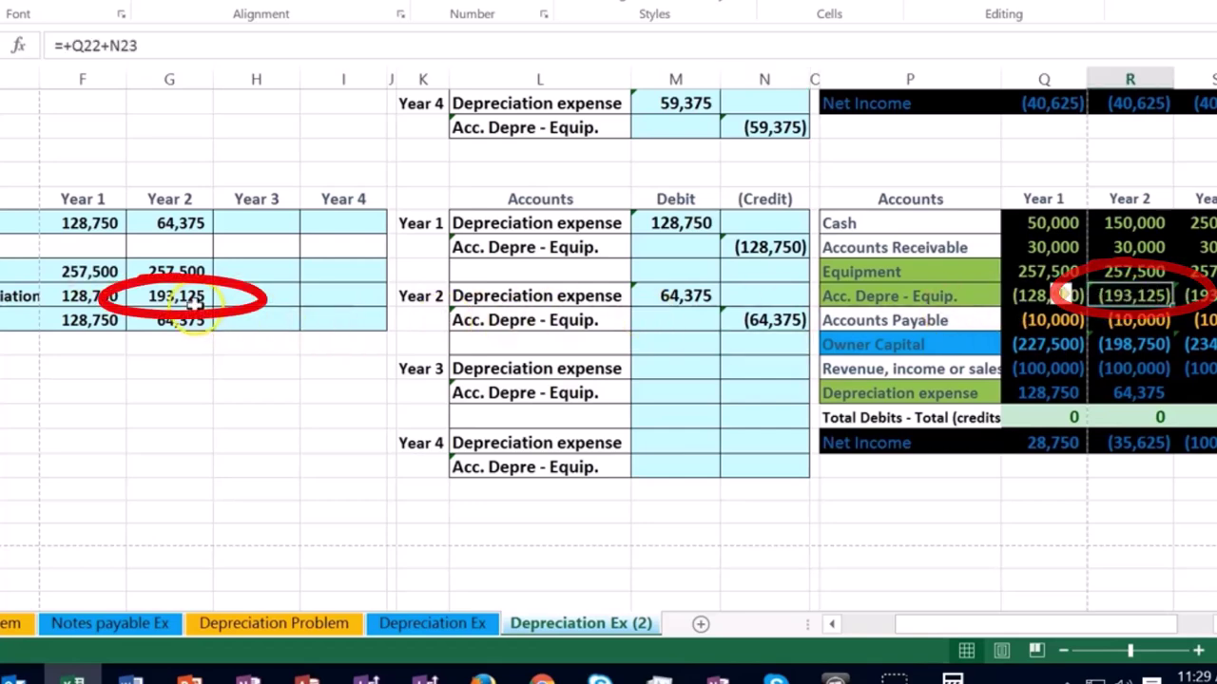
click(1152, 391)
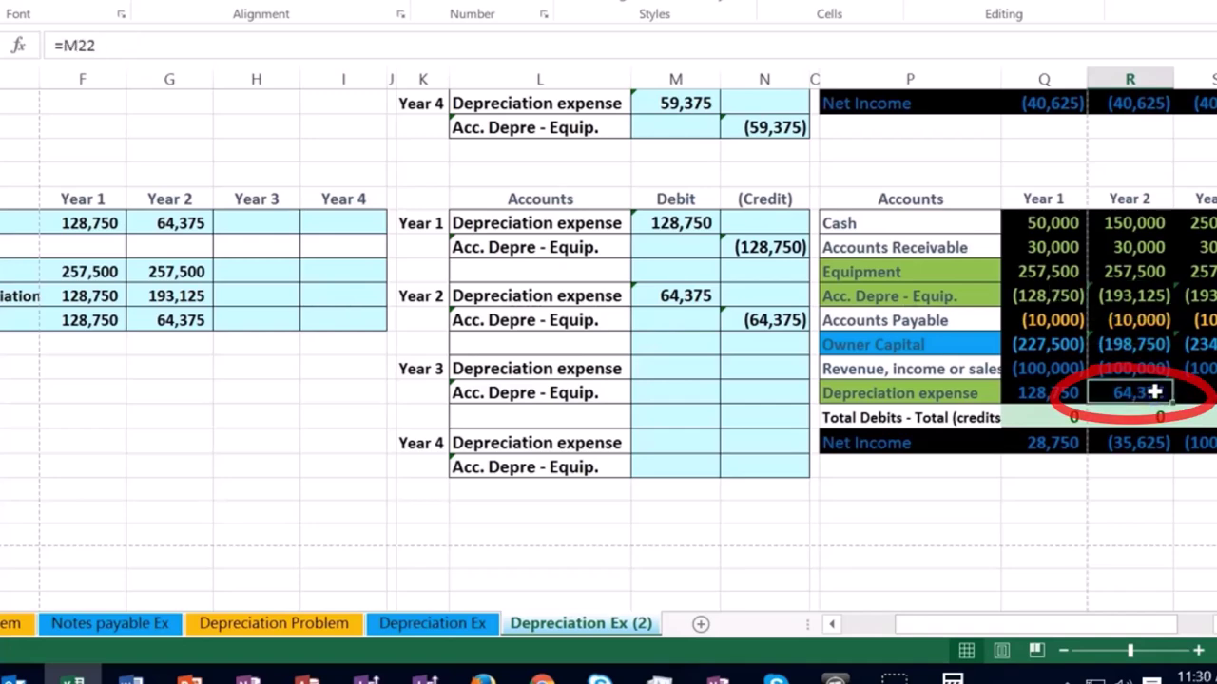
click(1150, 399)
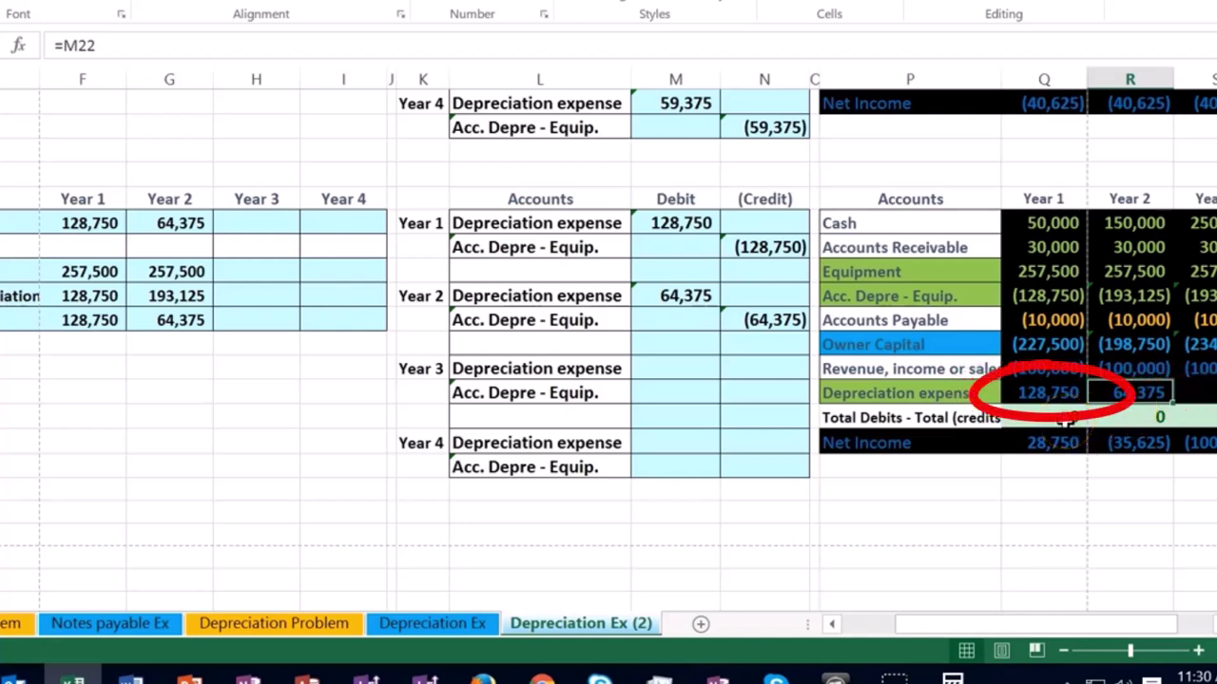
click(1125, 296)
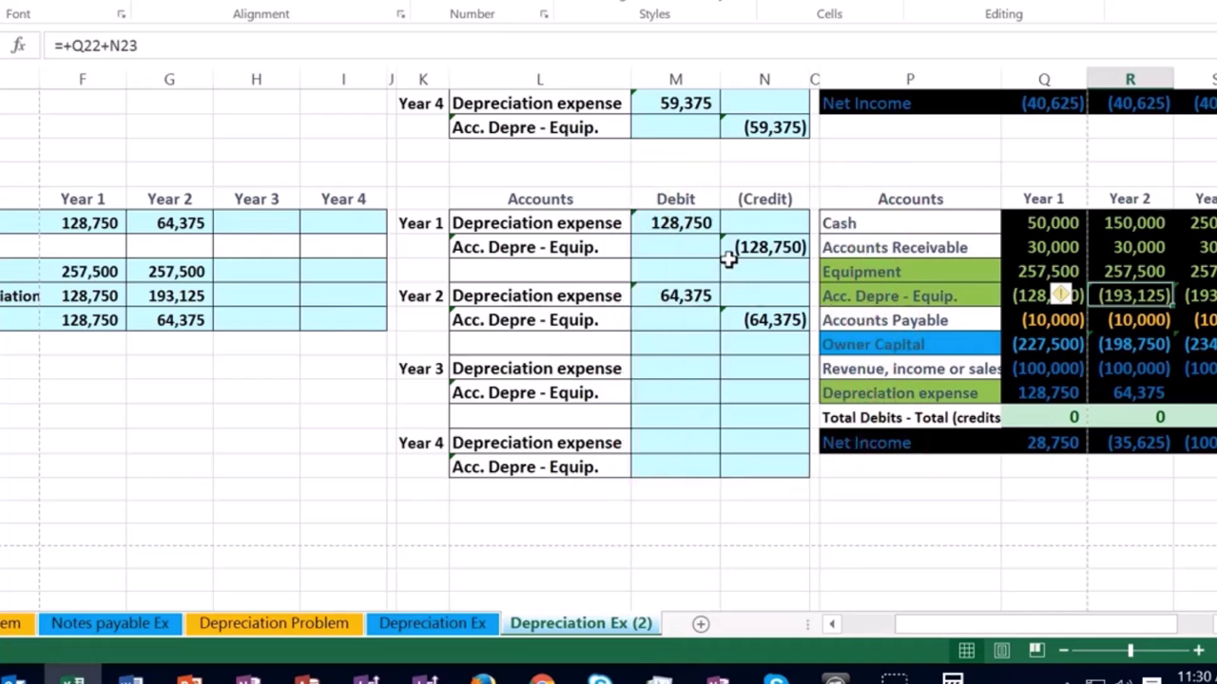
Review how Year 1 revenue and depreciation expense roll into Year 2 Owner Capital, and examine Year 2 revenue and Net Income.
click(1027, 368)
drag(1026, 367, 1027, 388)
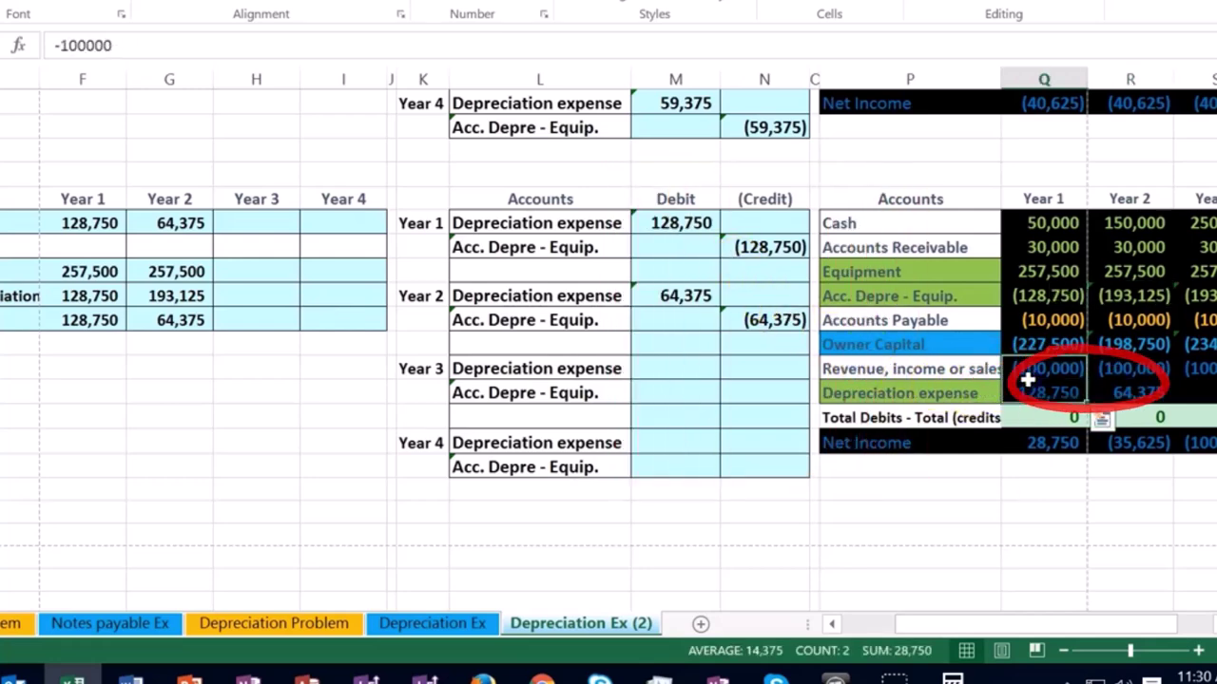
double_click(1114, 344)
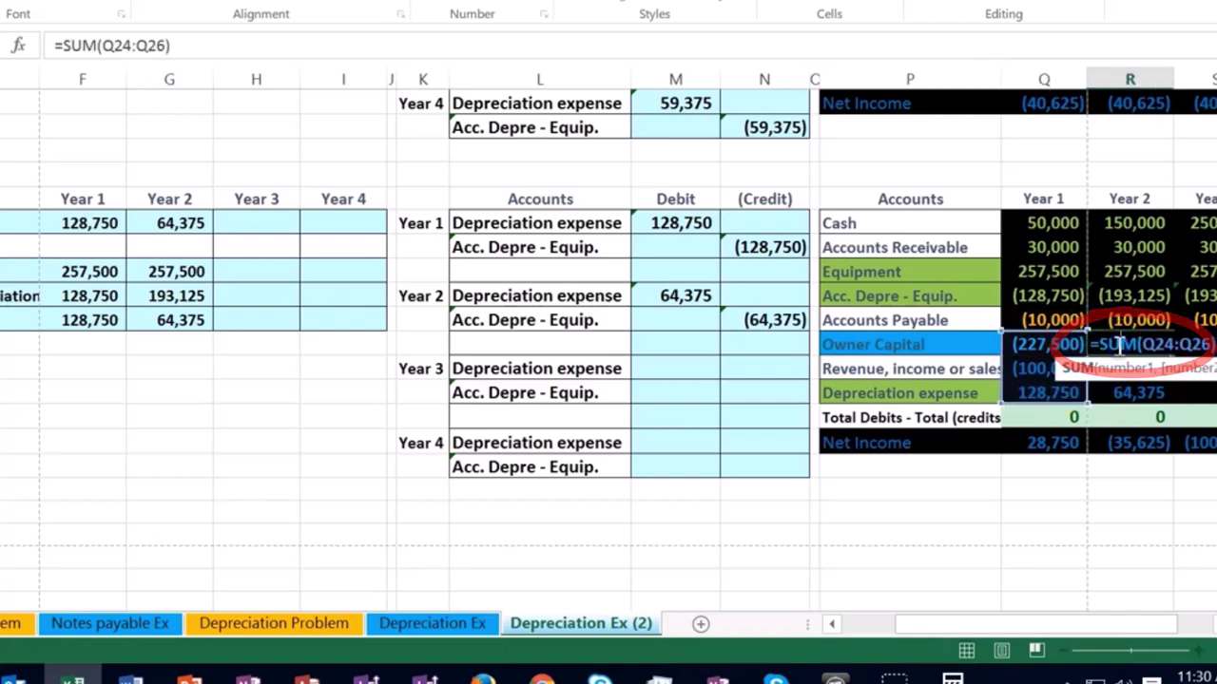
key(Escape)
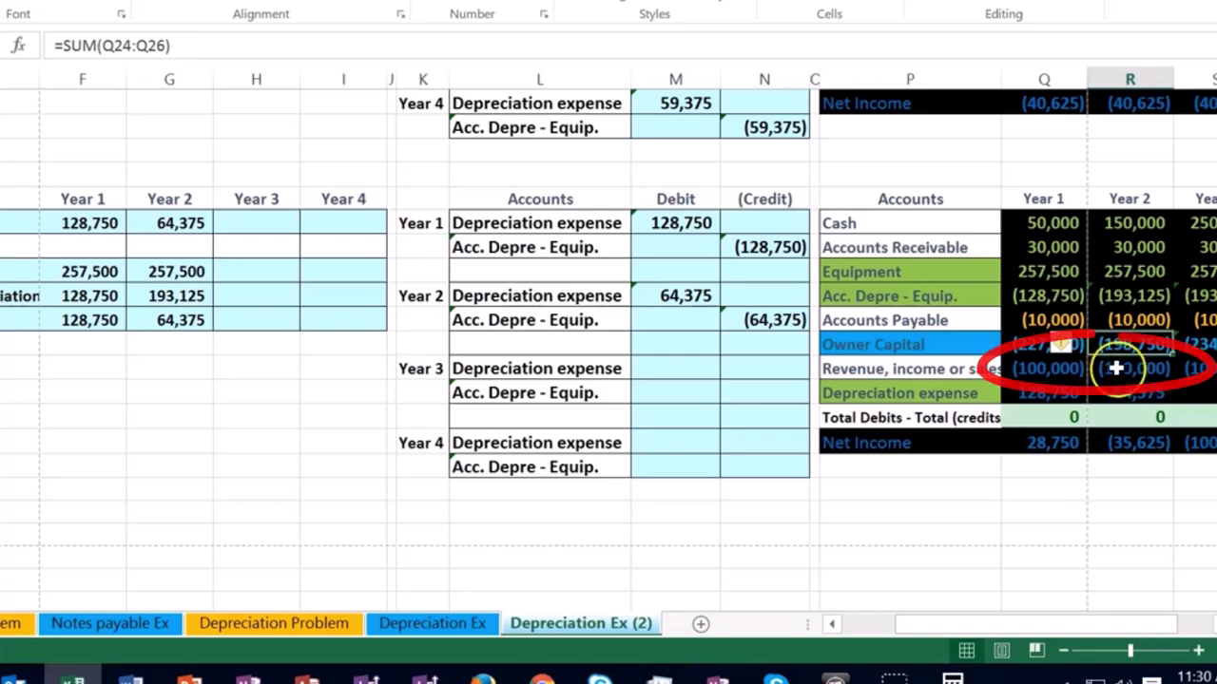
click(1113, 368)
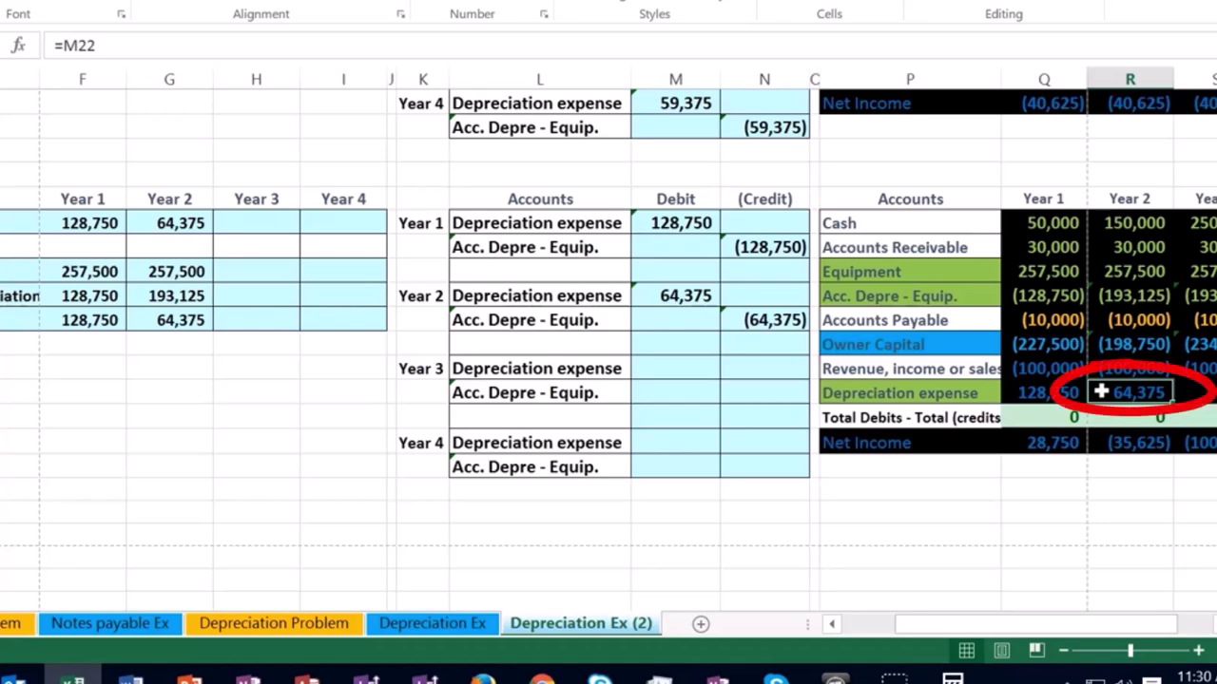
click(1116, 444)
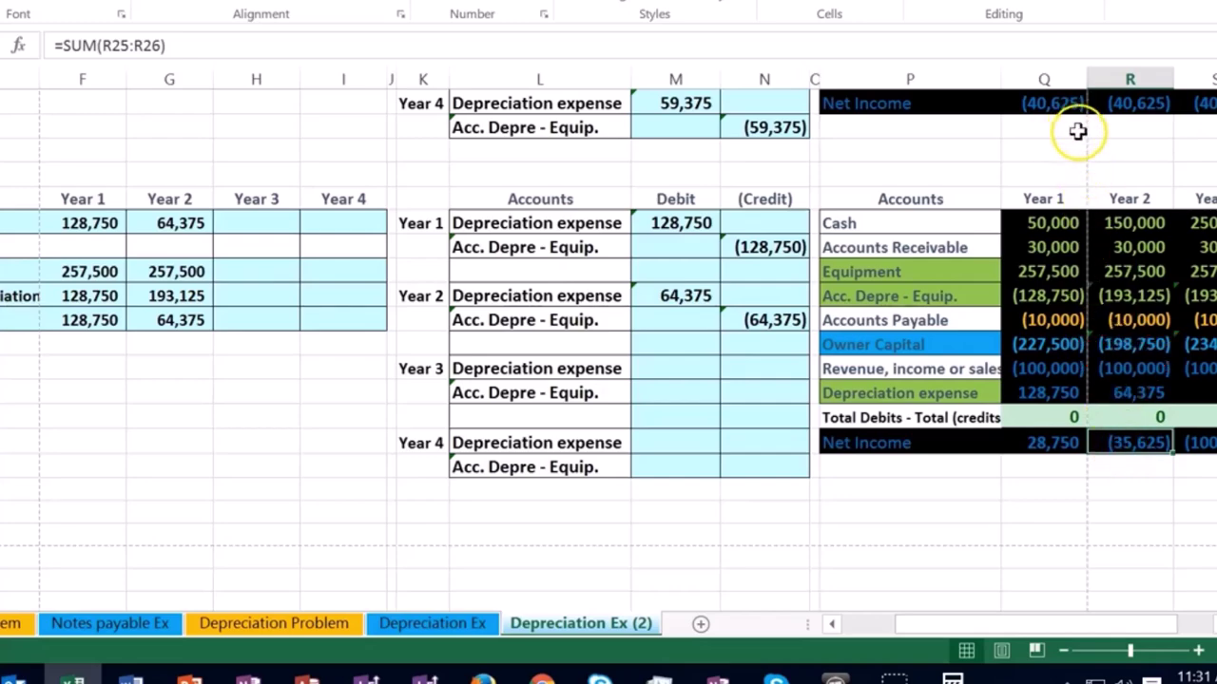
scroll(1077, 129, up, 3)
scroll(1049, 323, down, 3)
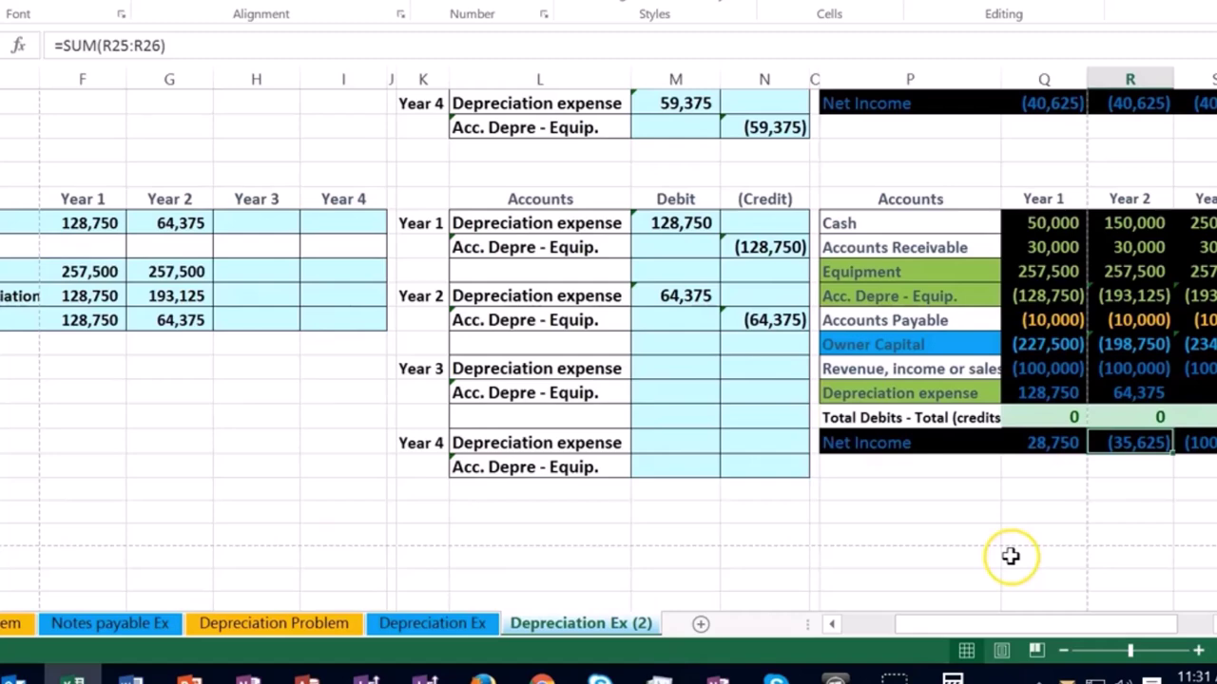
Compare the sum of Year 2 Equipment and accumulated depreciation in the accounts with the Year 2 book value in G23.
click(1138, 272)
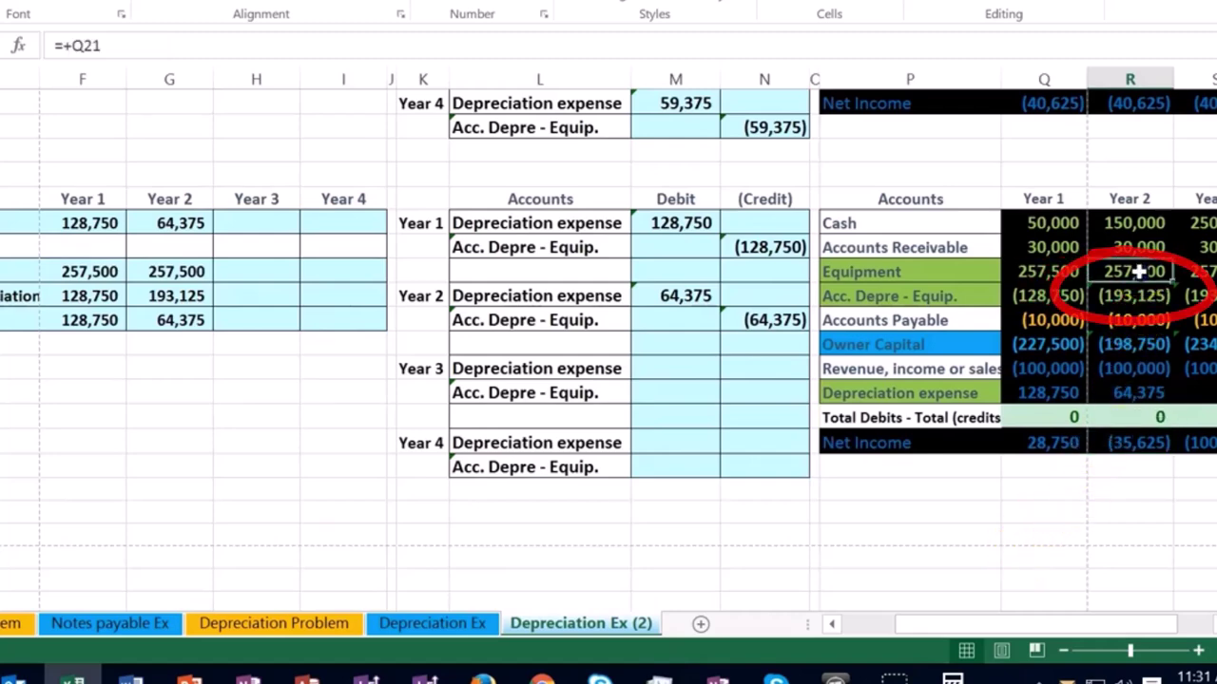
drag(1137, 272, 1135, 296)
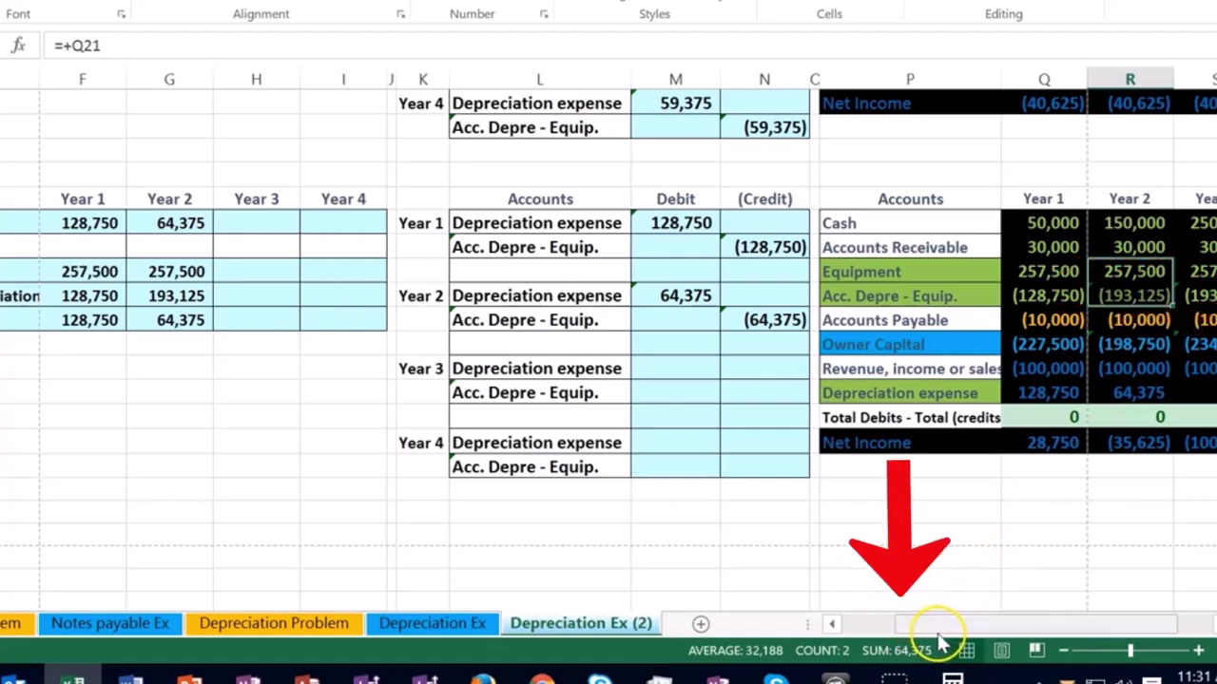
click(182, 320)
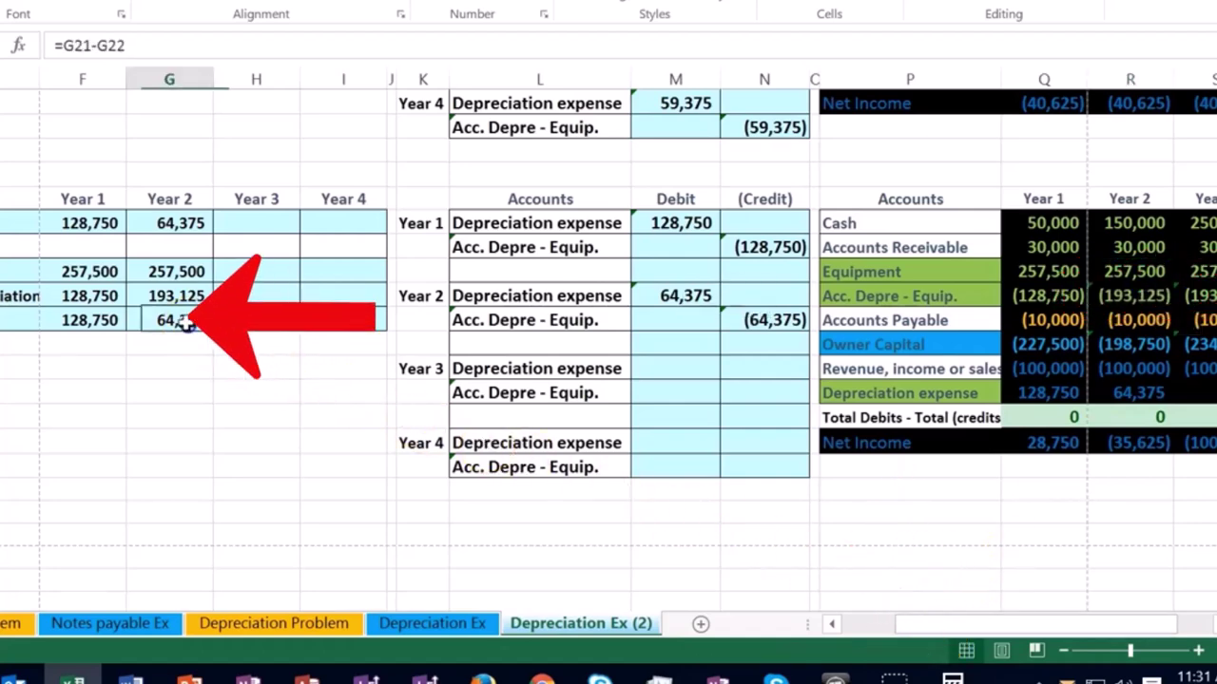
Start the Year 3 depreciation calculation with a Cost label in B45 and carry over the equipment cost of 257,500 into C45.
key(Left)
key(Left)
key(Left)
key(Left)
key(Left)
key(Left)
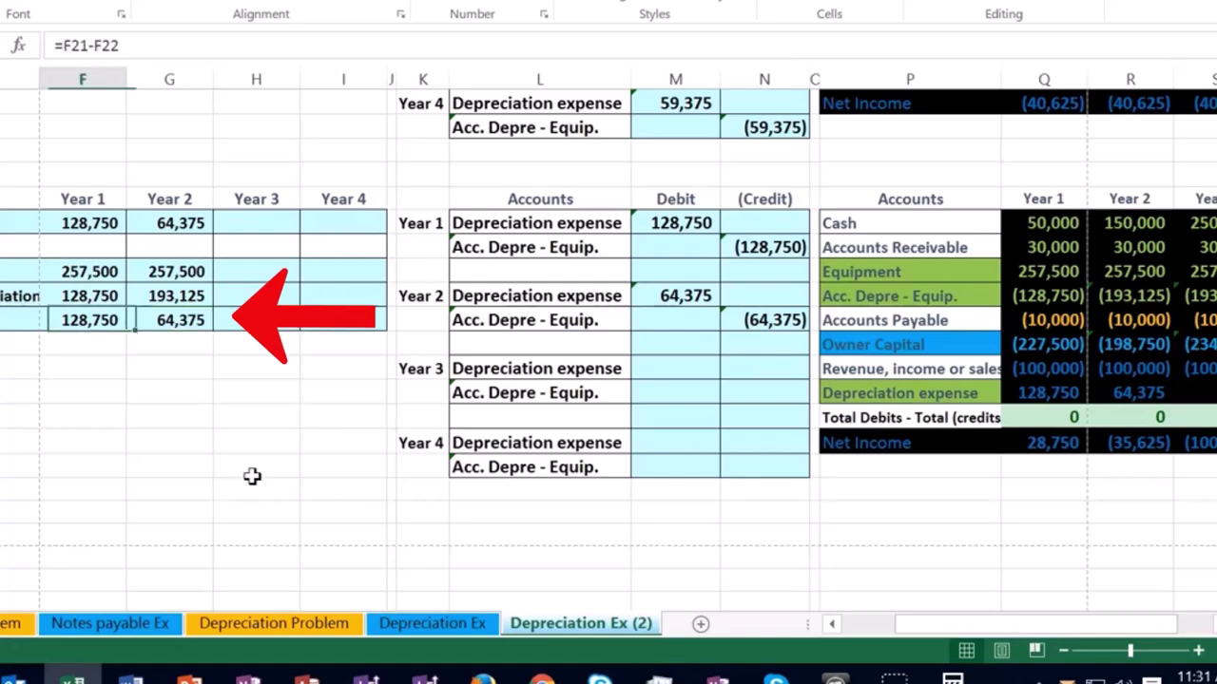
scroll(317, 468, down, 5)
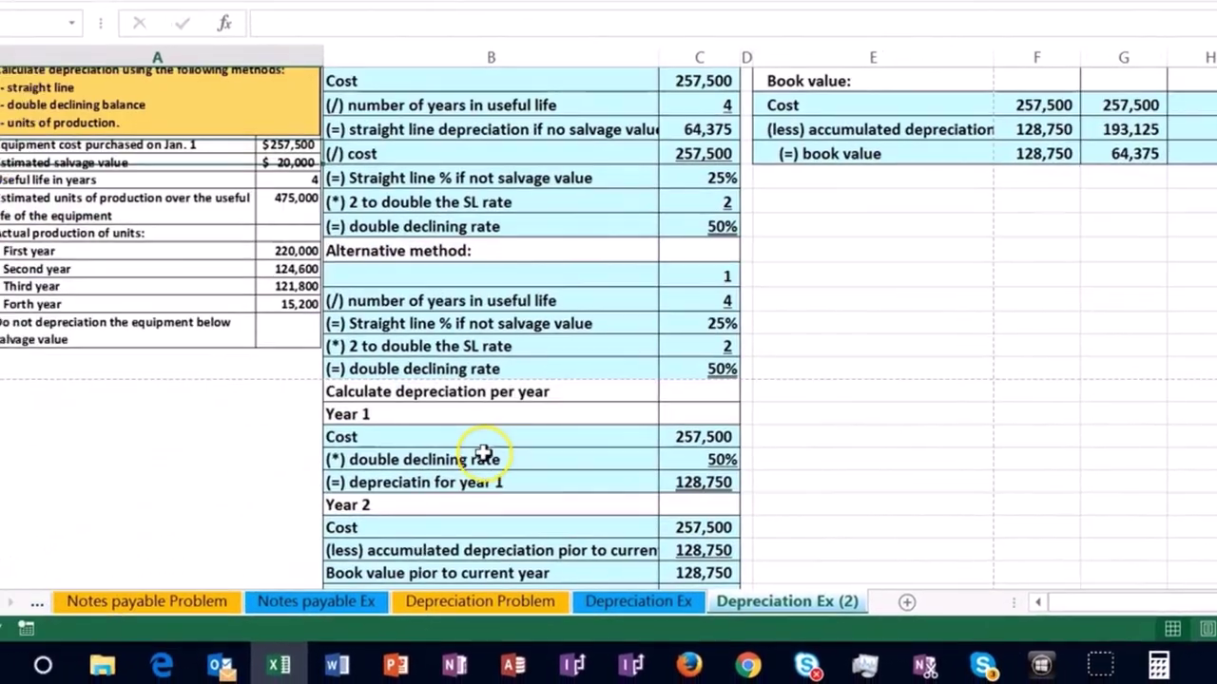
click(467, 439)
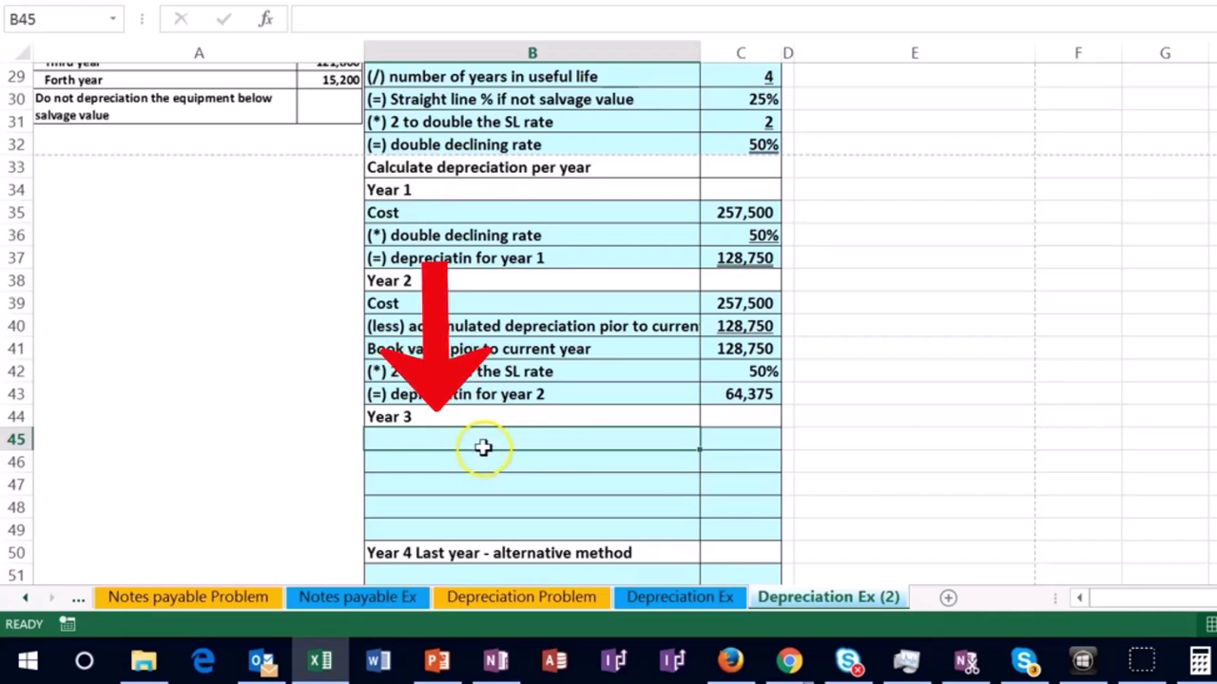
key(Tab)
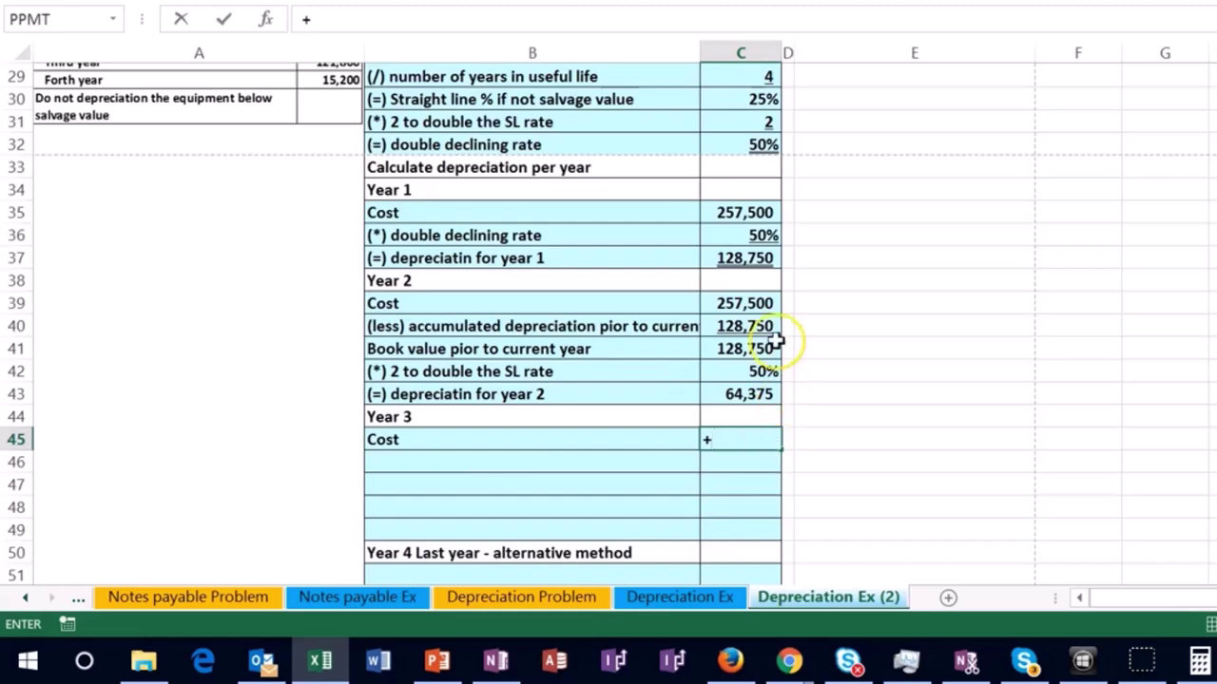
key(Return)
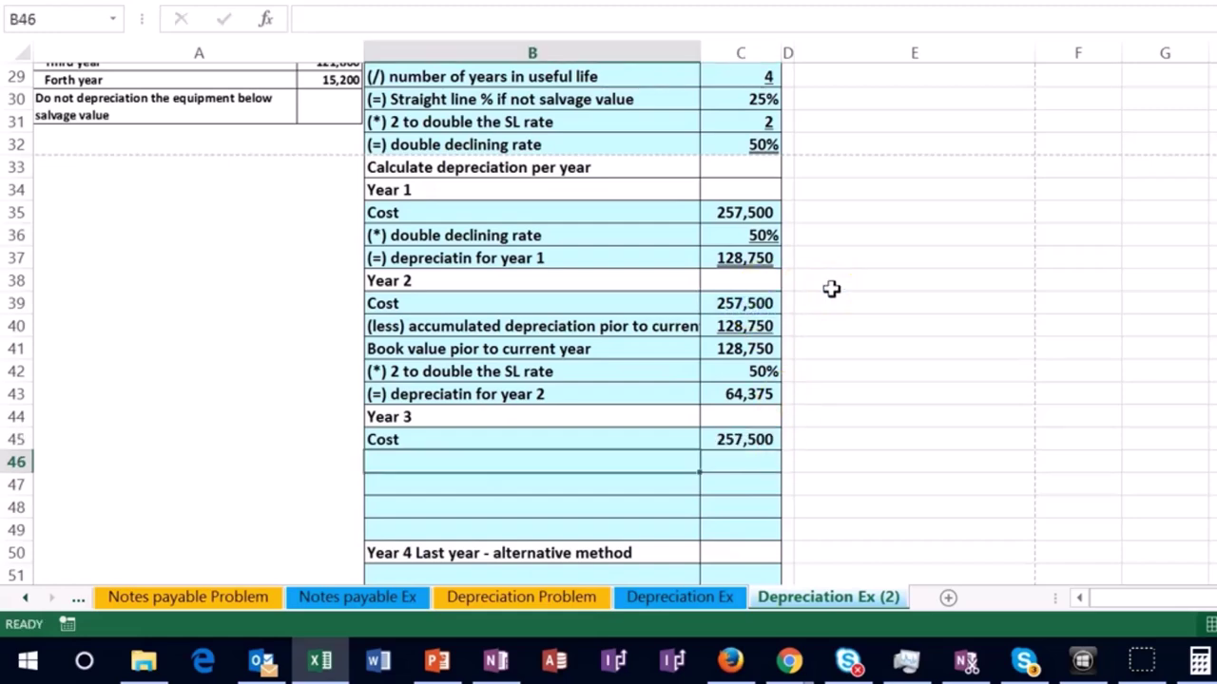
Apply a double underline to the year 2 depreciation in C43 and a single underline to the 50% rate in C42.
click(770, 397)
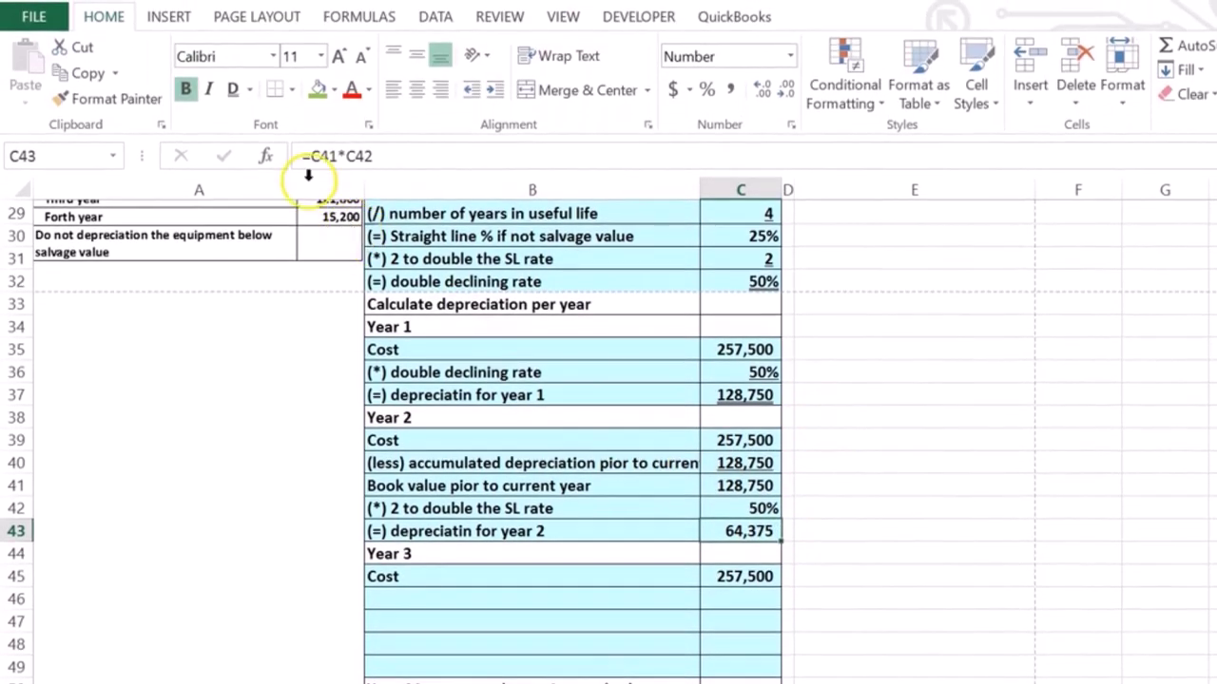
click(730, 503)
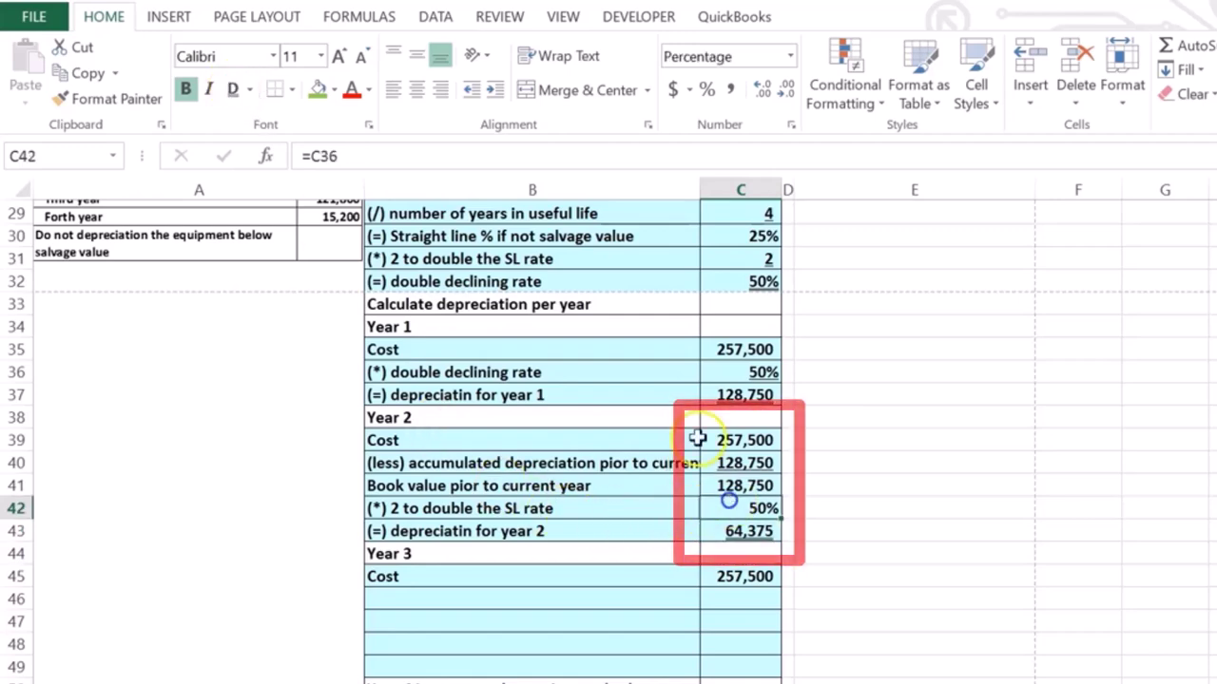
click(291, 89)
click(292, 89)
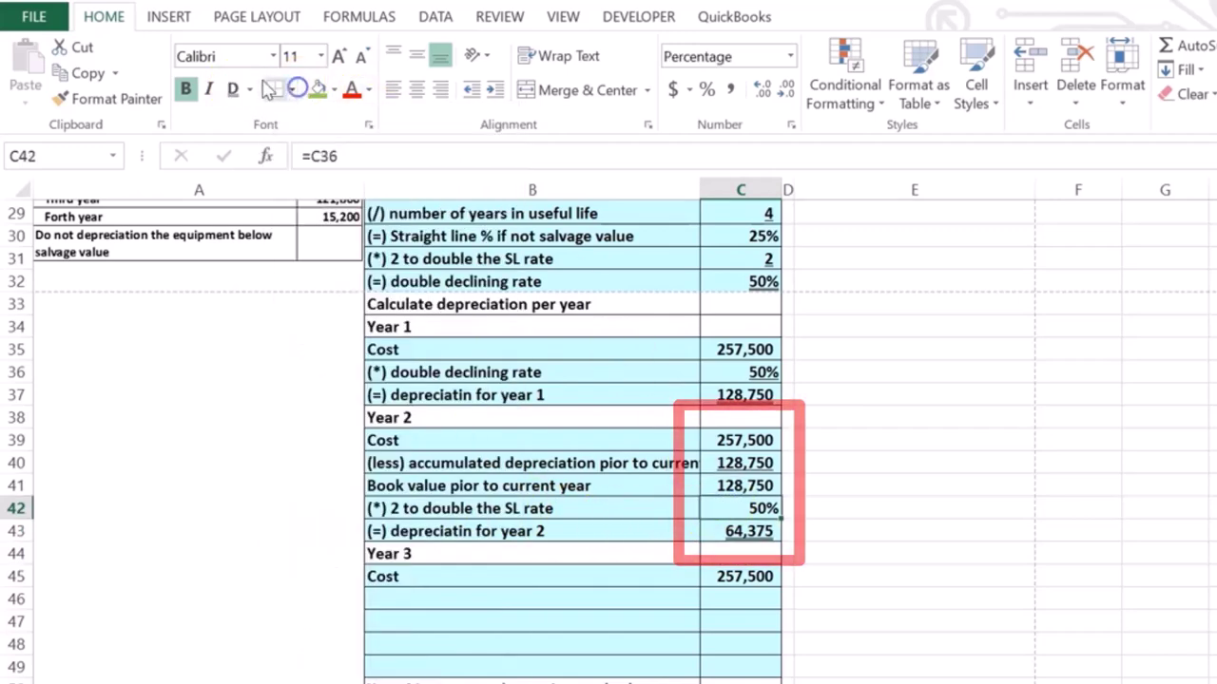
click(249, 89)
click(270, 117)
click(545, 650)
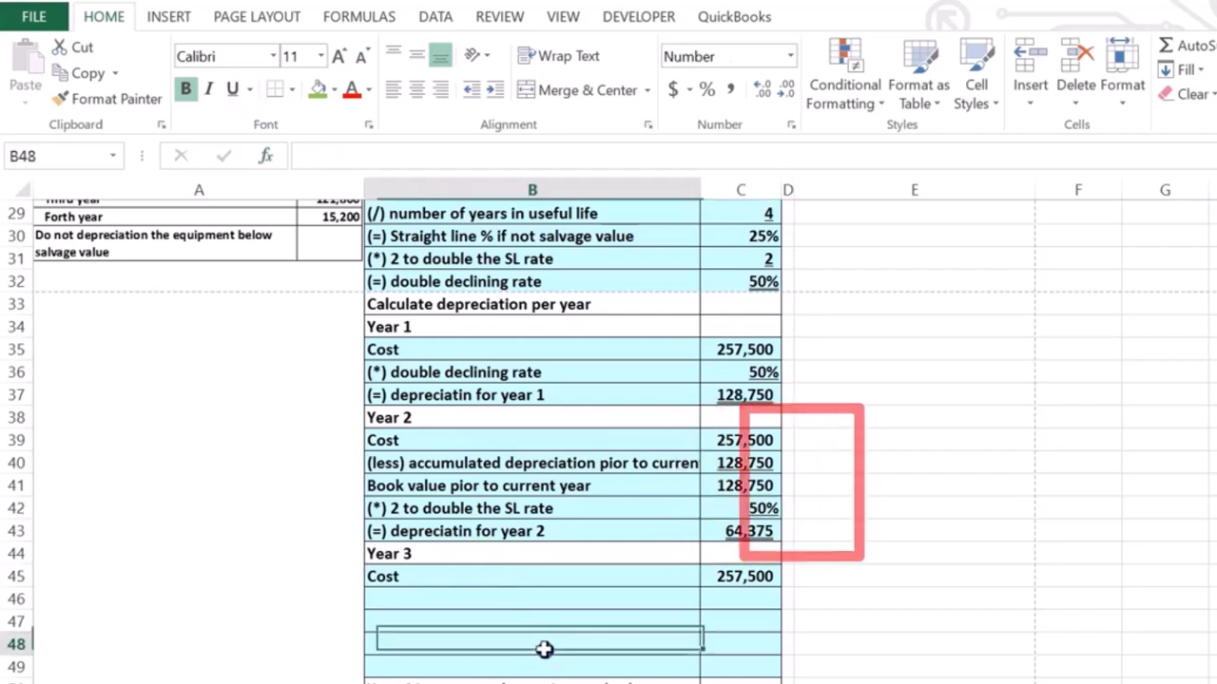
Label B46 in the Year 3 section "(less) accumulated depreciation pior to current year".
click(467, 604)
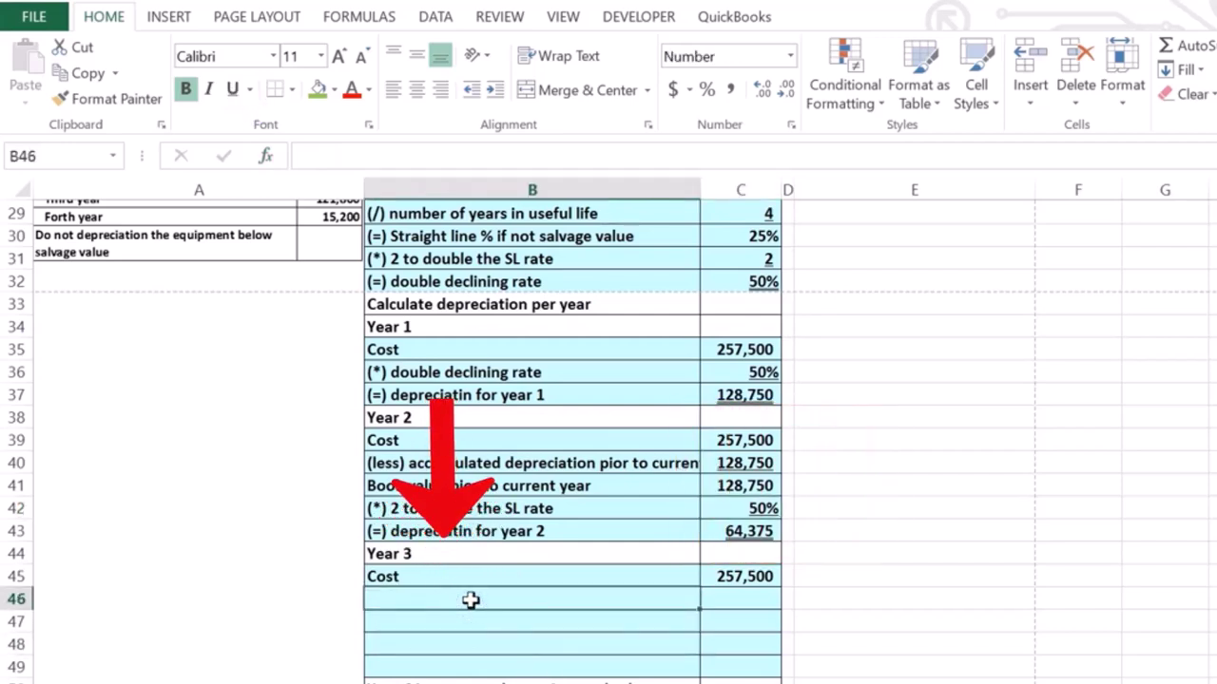
text((less) accumulated depreciation pior to current year)
key(Return)
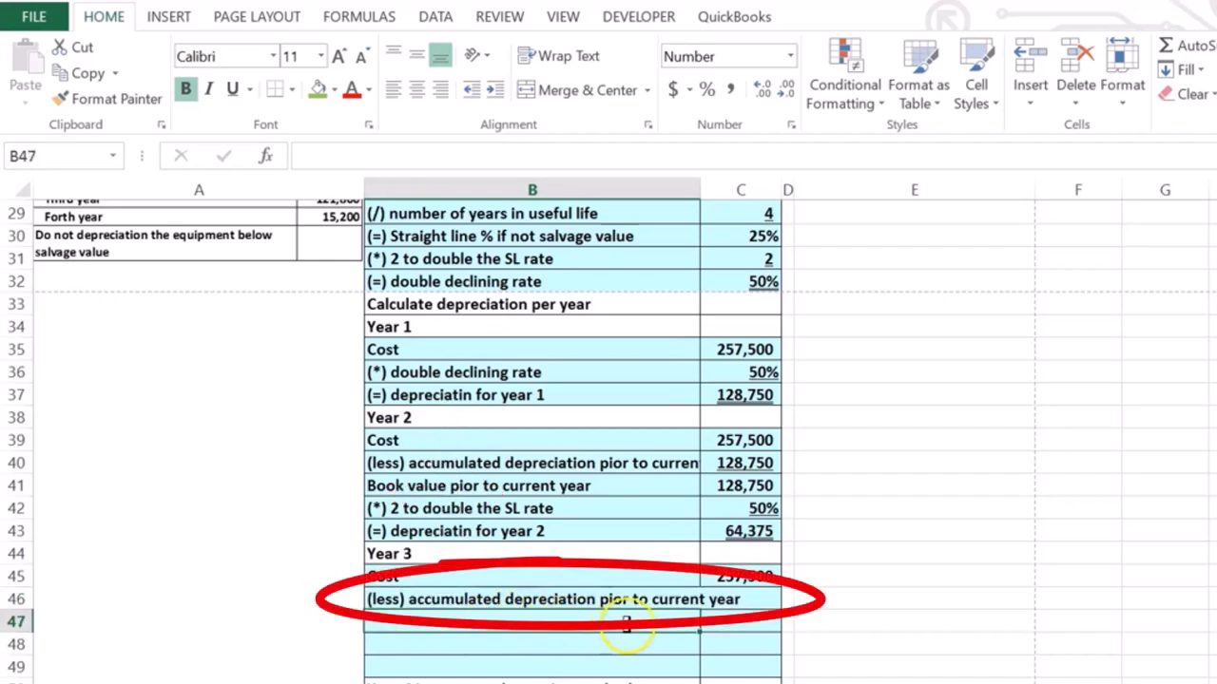
Calculate the accumulated depreciation prior to Year 3 in C46 with the formula =C37+C43.
click(728, 601)
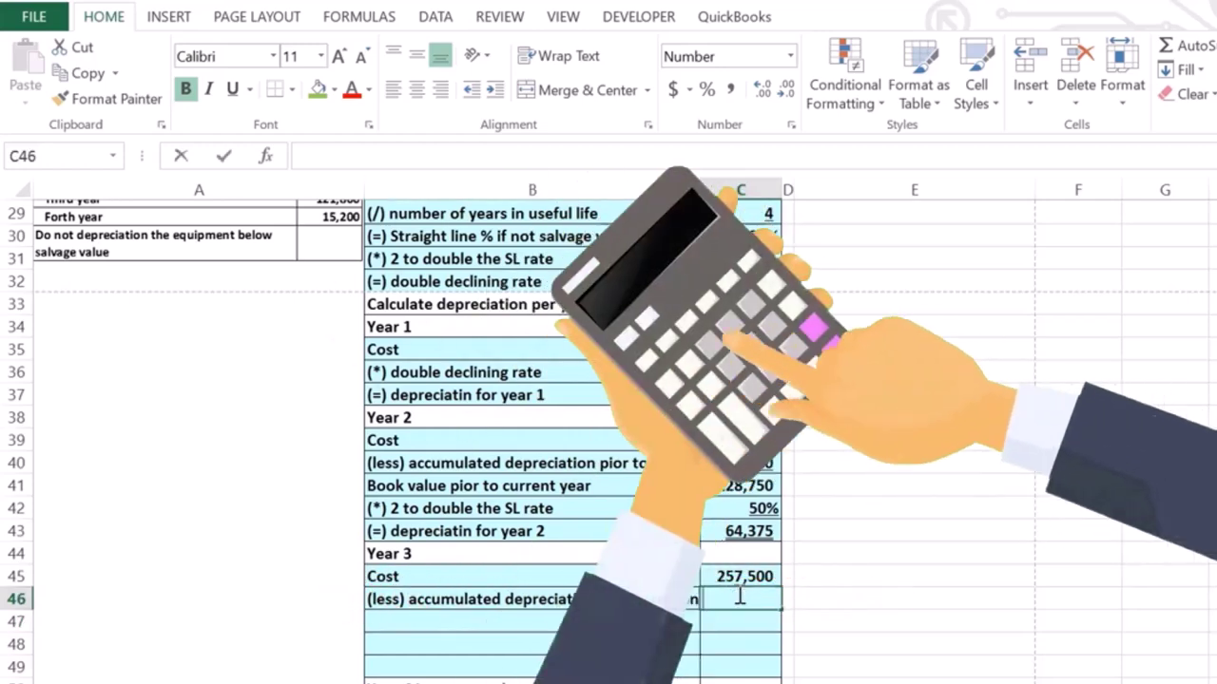
text(=)
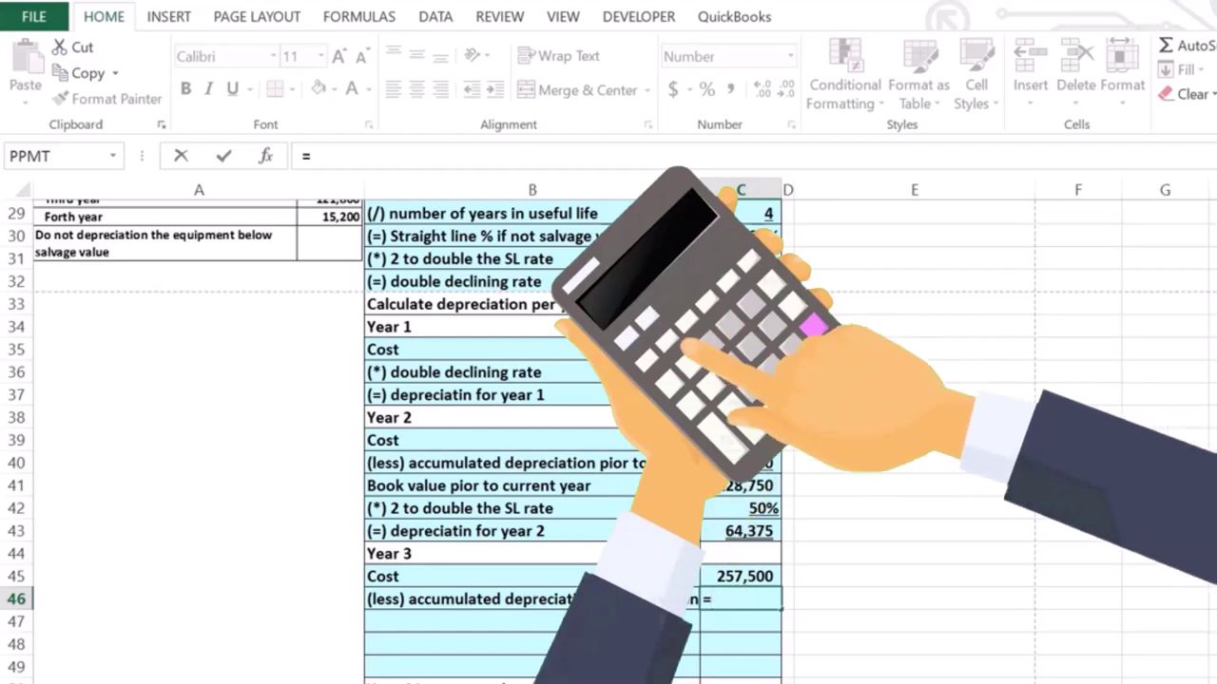
click(739, 398)
text(+)
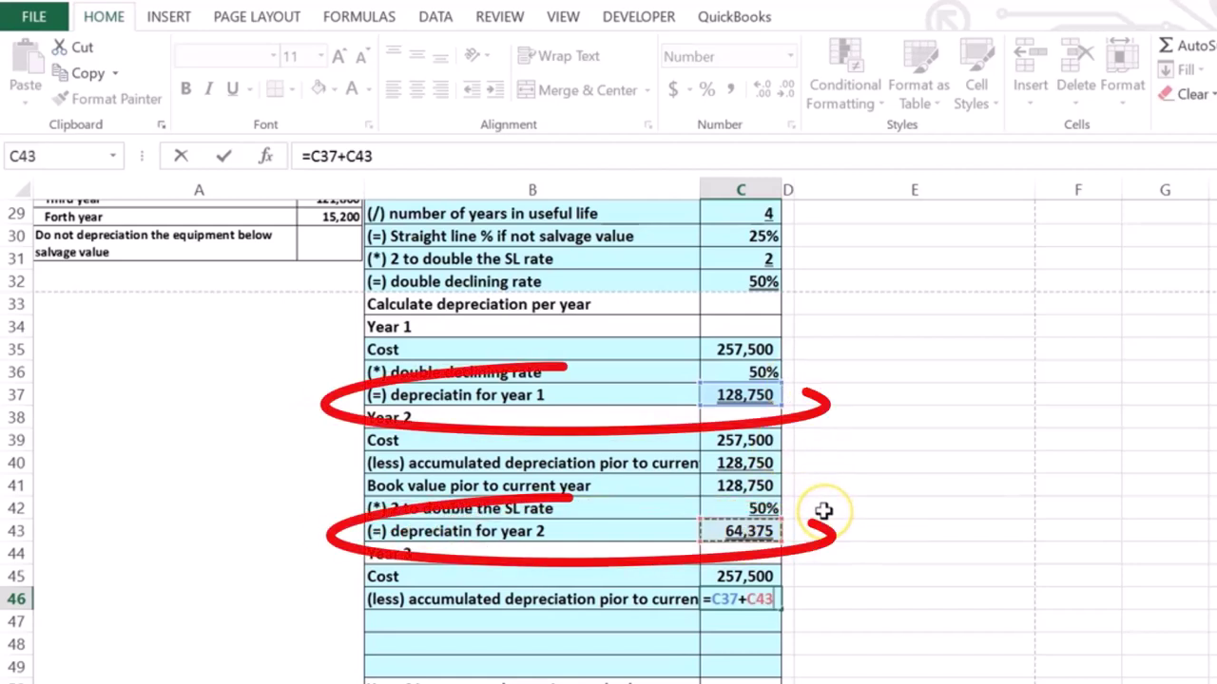
key(Return)
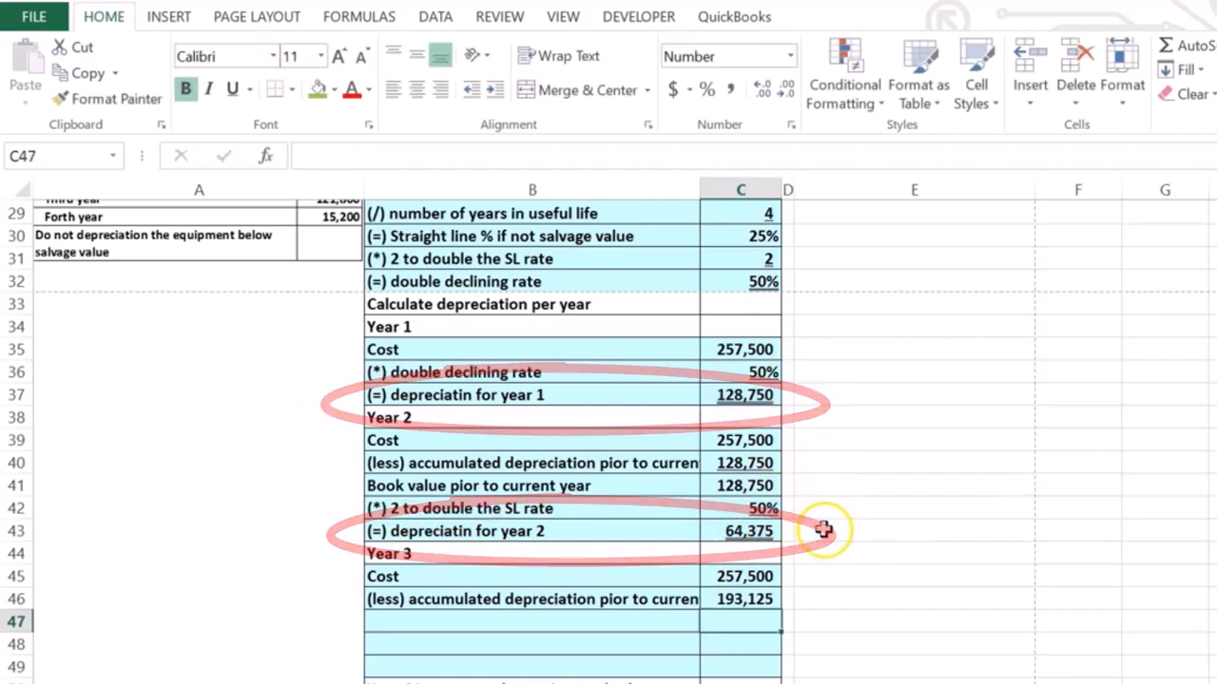